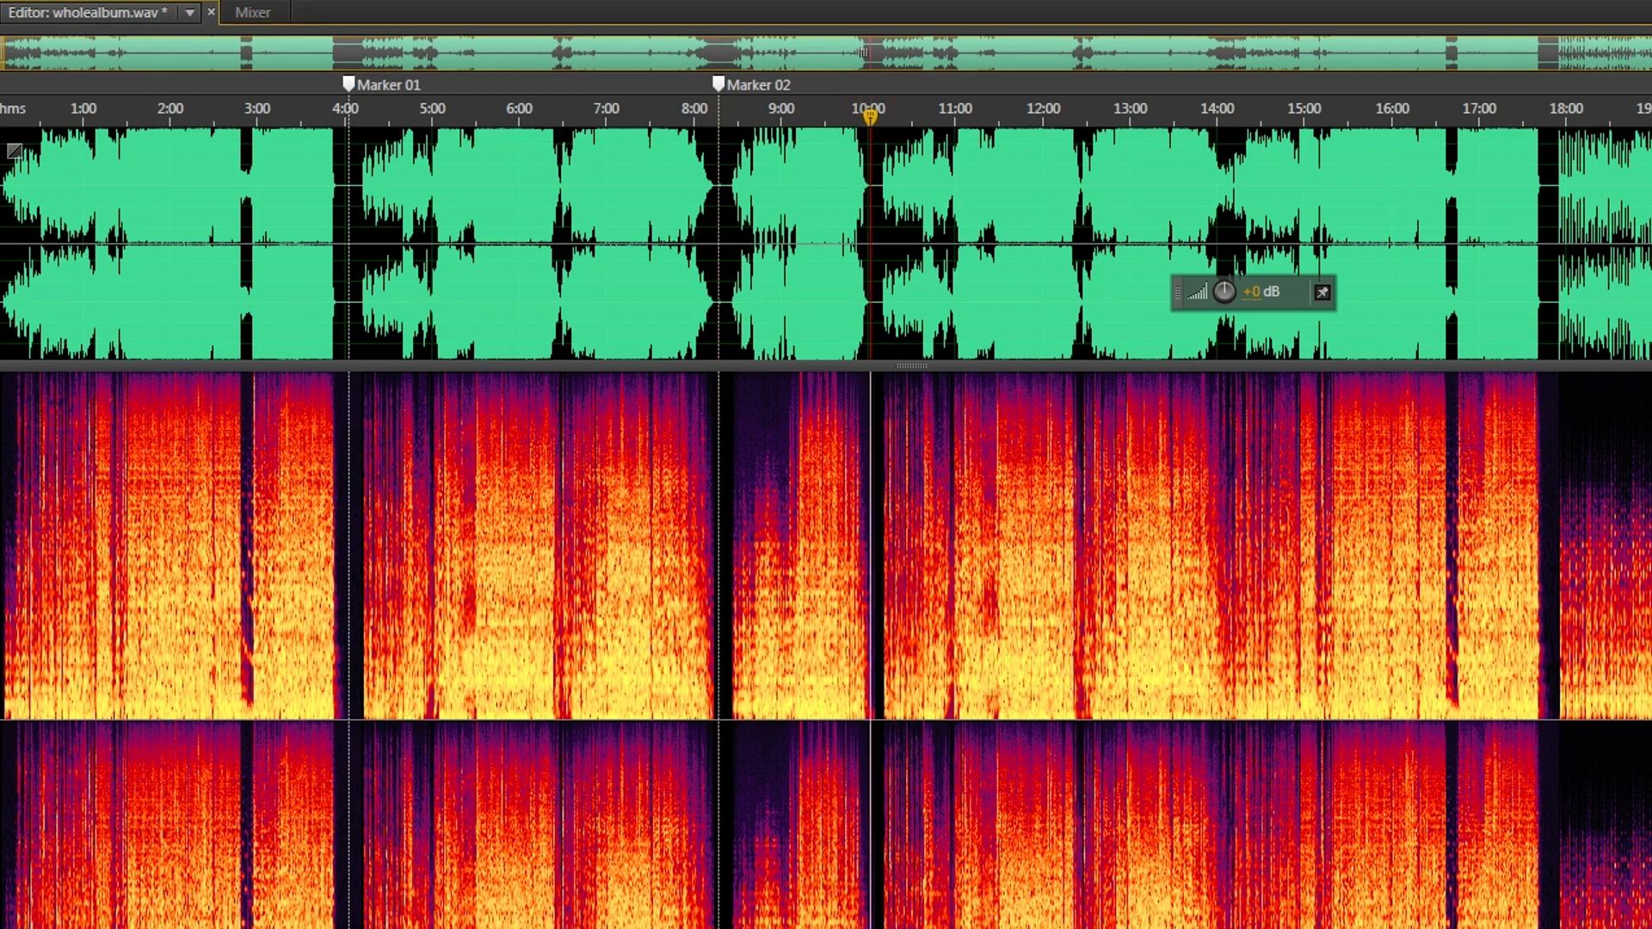
- Add a cue marker at the gap near 17:49 and set the type of all four markers to CD Track
{"action": "left_click", "coordinate": [1553, 125]}
{"action": "key", "text": "m"}
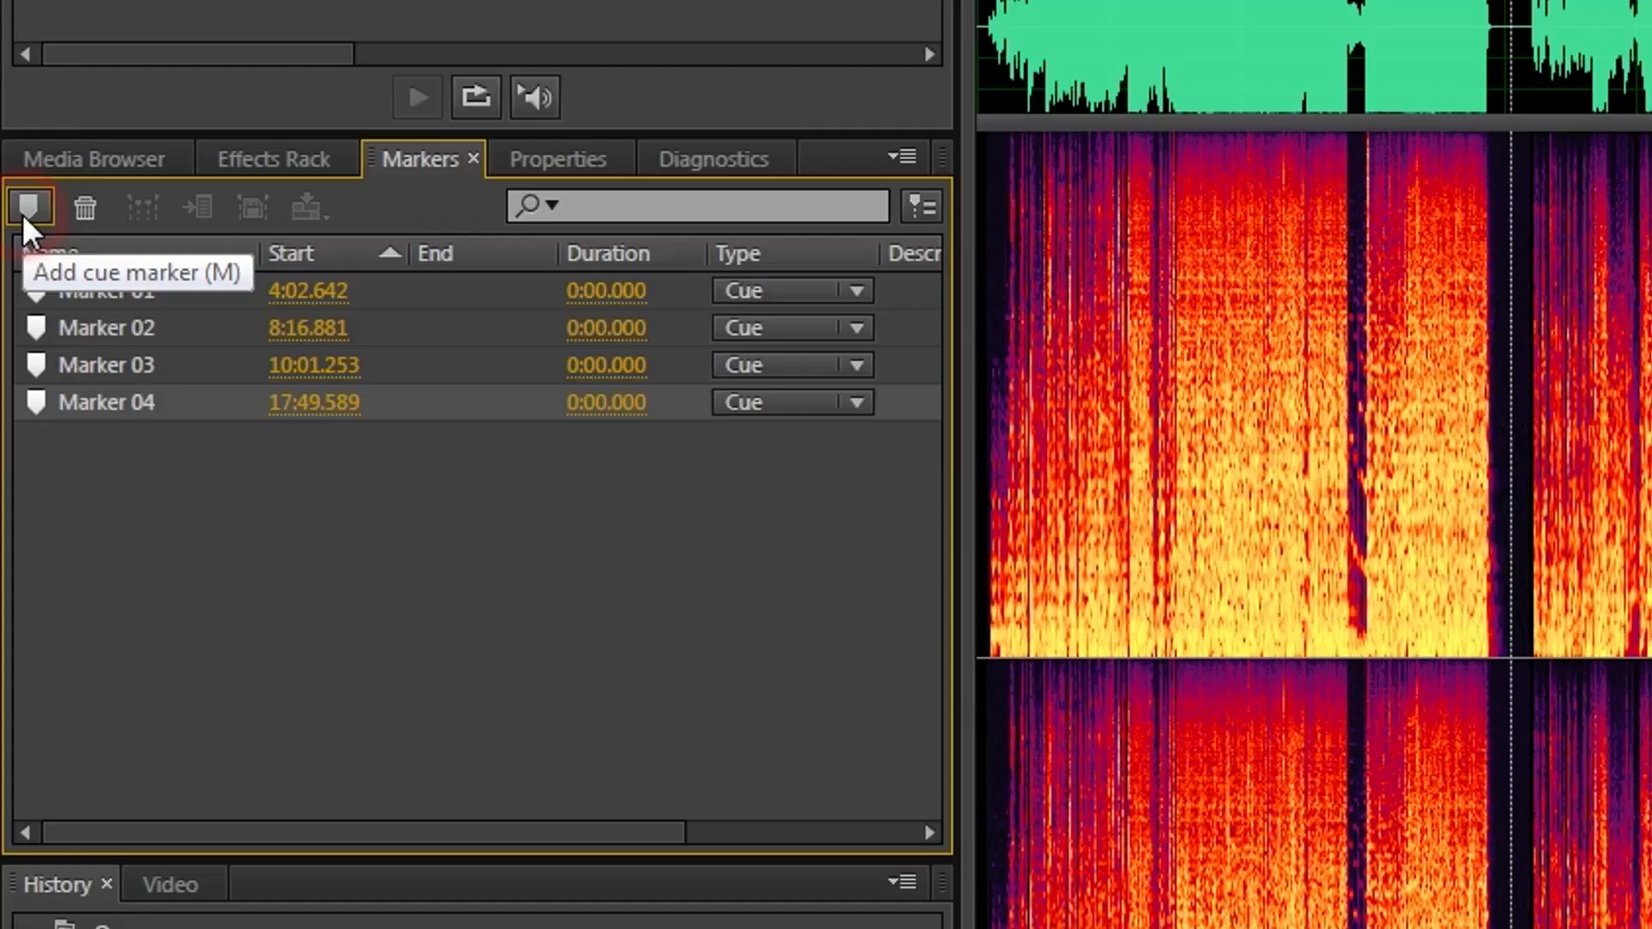
{"action": "left_click", "coordinate": [797, 290]}
{"action": "left_click", "coordinate": [800, 417]}
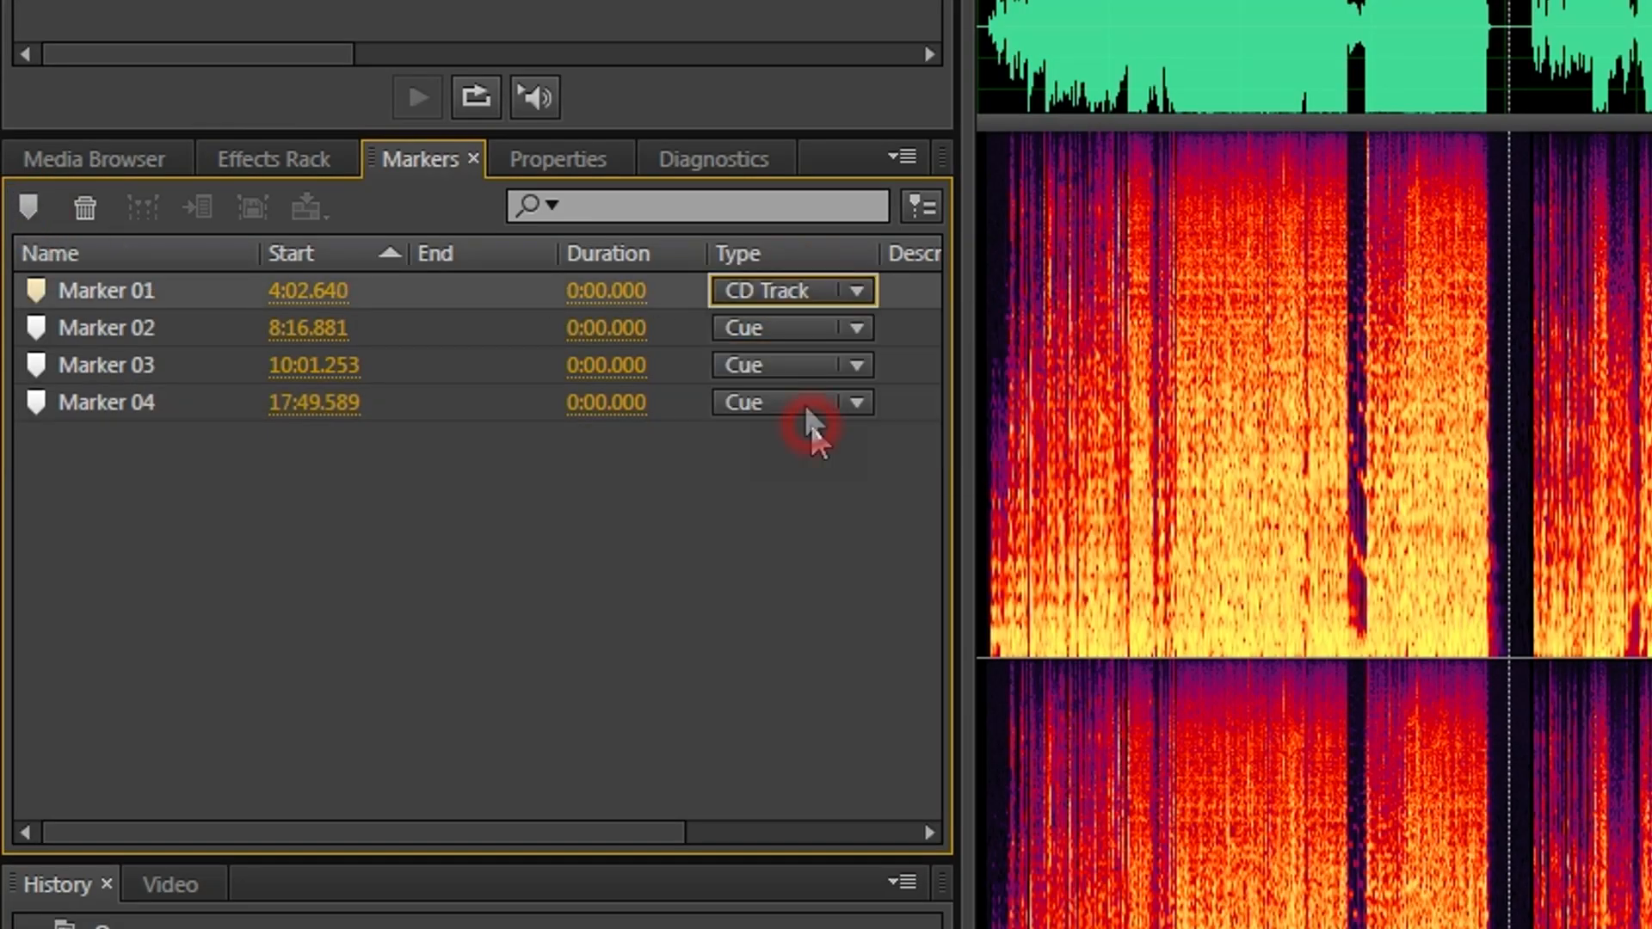
{"action": "left_click", "coordinate": [791, 328]}
{"action": "left_click", "coordinate": [785, 449]}
{"action": "left_click", "coordinate": [783, 367]}
{"action": "left_click", "coordinate": [781, 492]}
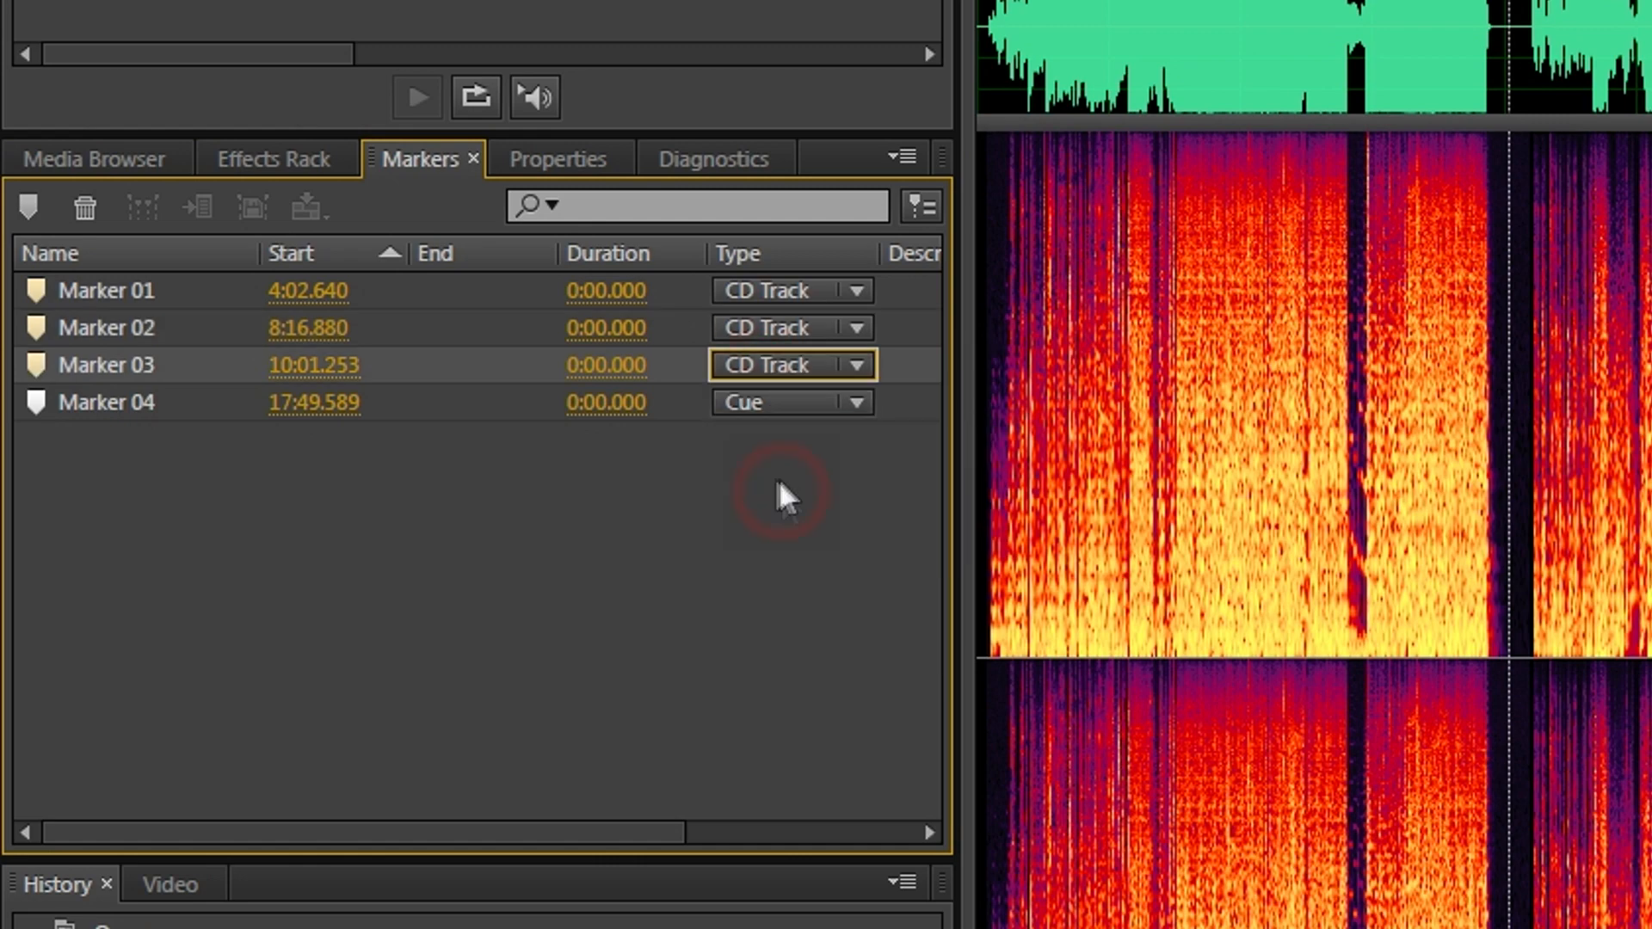
{"action": "left_click", "coordinate": [757, 403]}
{"action": "left_click", "coordinate": [787, 533]}
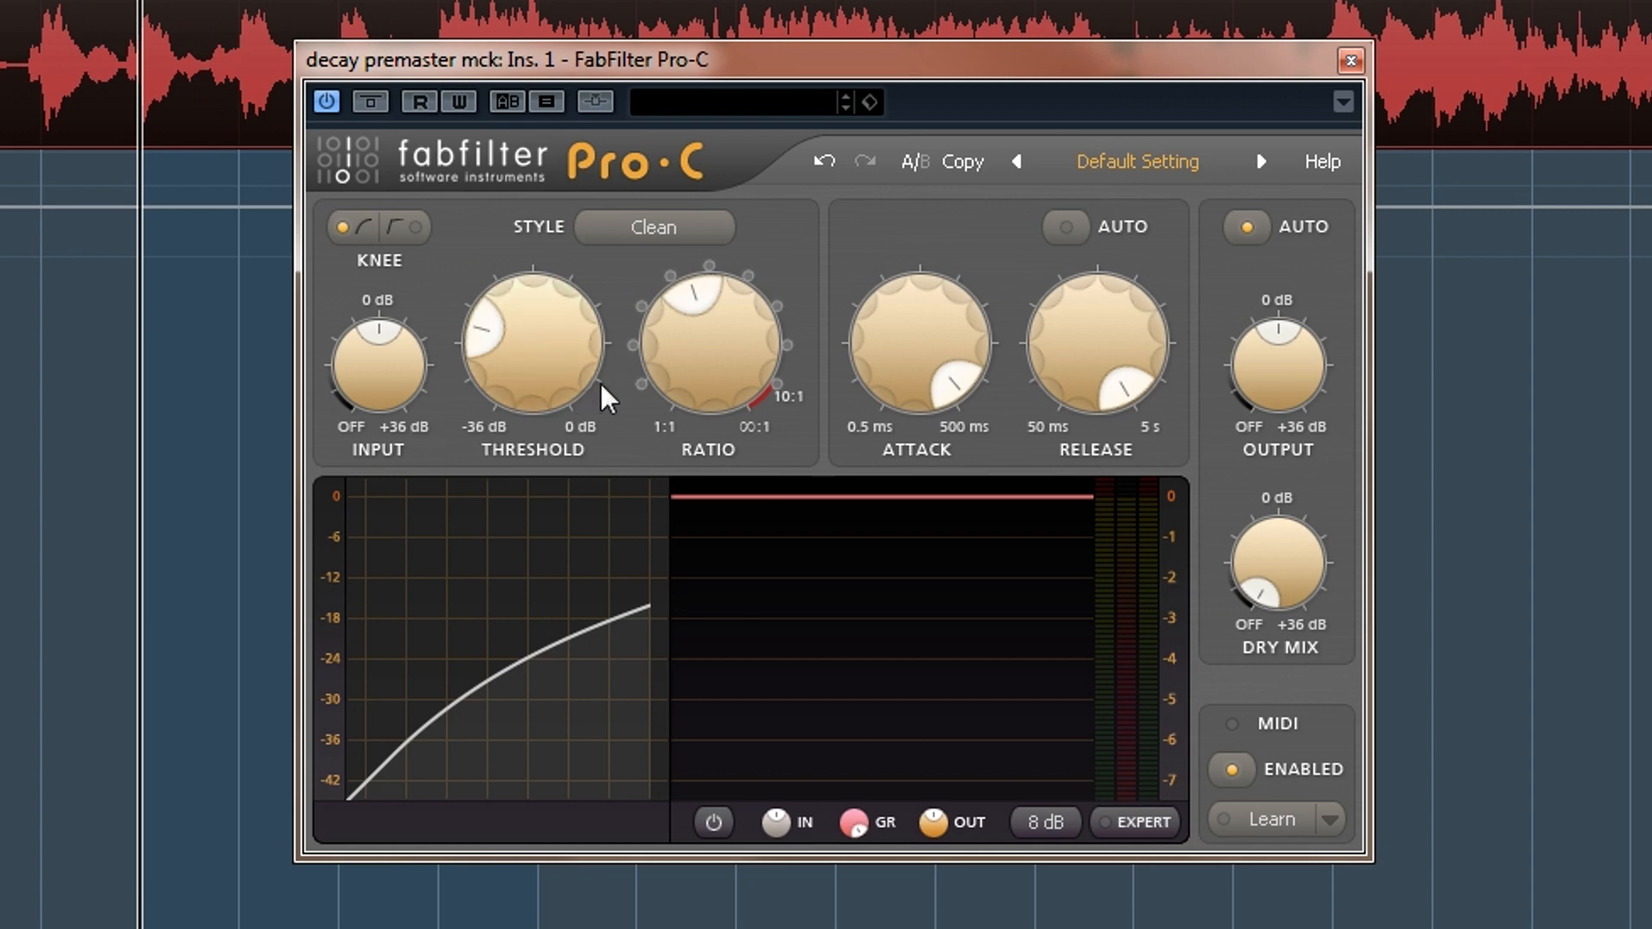
- Set the compressor ratio to about 9:1 and turn the attack and release down to near their shortest times
{"action": "left_click_drag", "start_coordinate": [693, 366], "coordinate": [787, 177]}
{"action": "left_click_drag", "start_coordinate": [926, 314], "coordinate": [913, 714]}
{"action": "left_click_drag", "start_coordinate": [1106, 324], "coordinate": [1062, 777]}
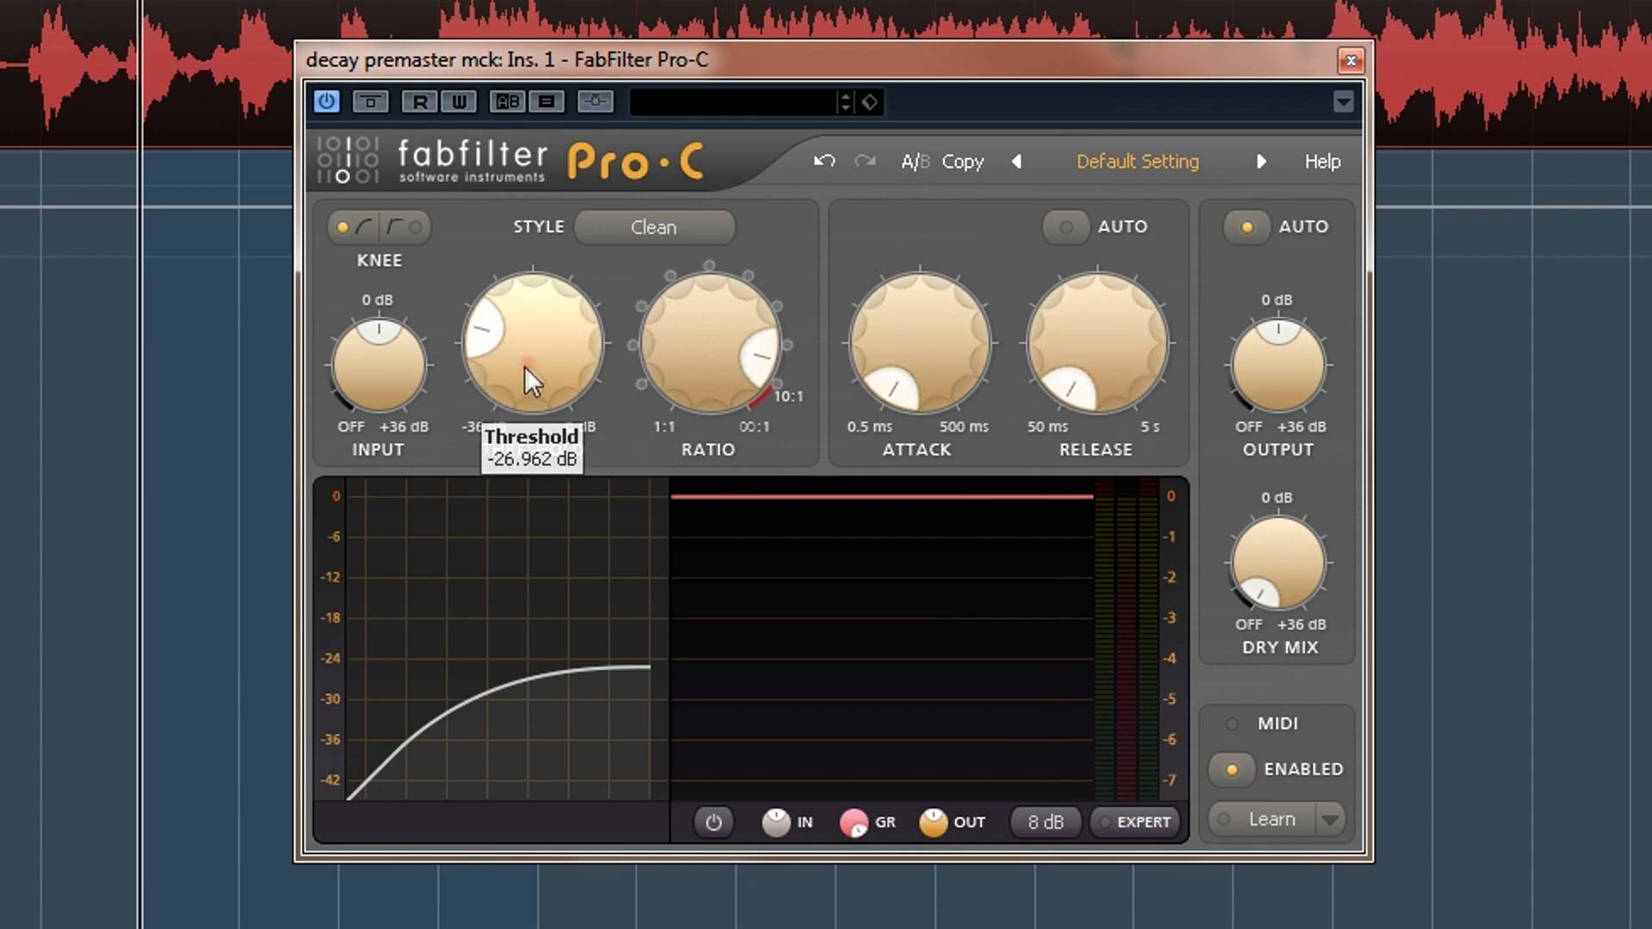
- Play the track and raise the compressor threshold to about -6.9 dB
{"action": "left_click_drag", "start_coordinate": [525, 370], "coordinate": [536, 330]}
{"action": "key", "text": "space"}
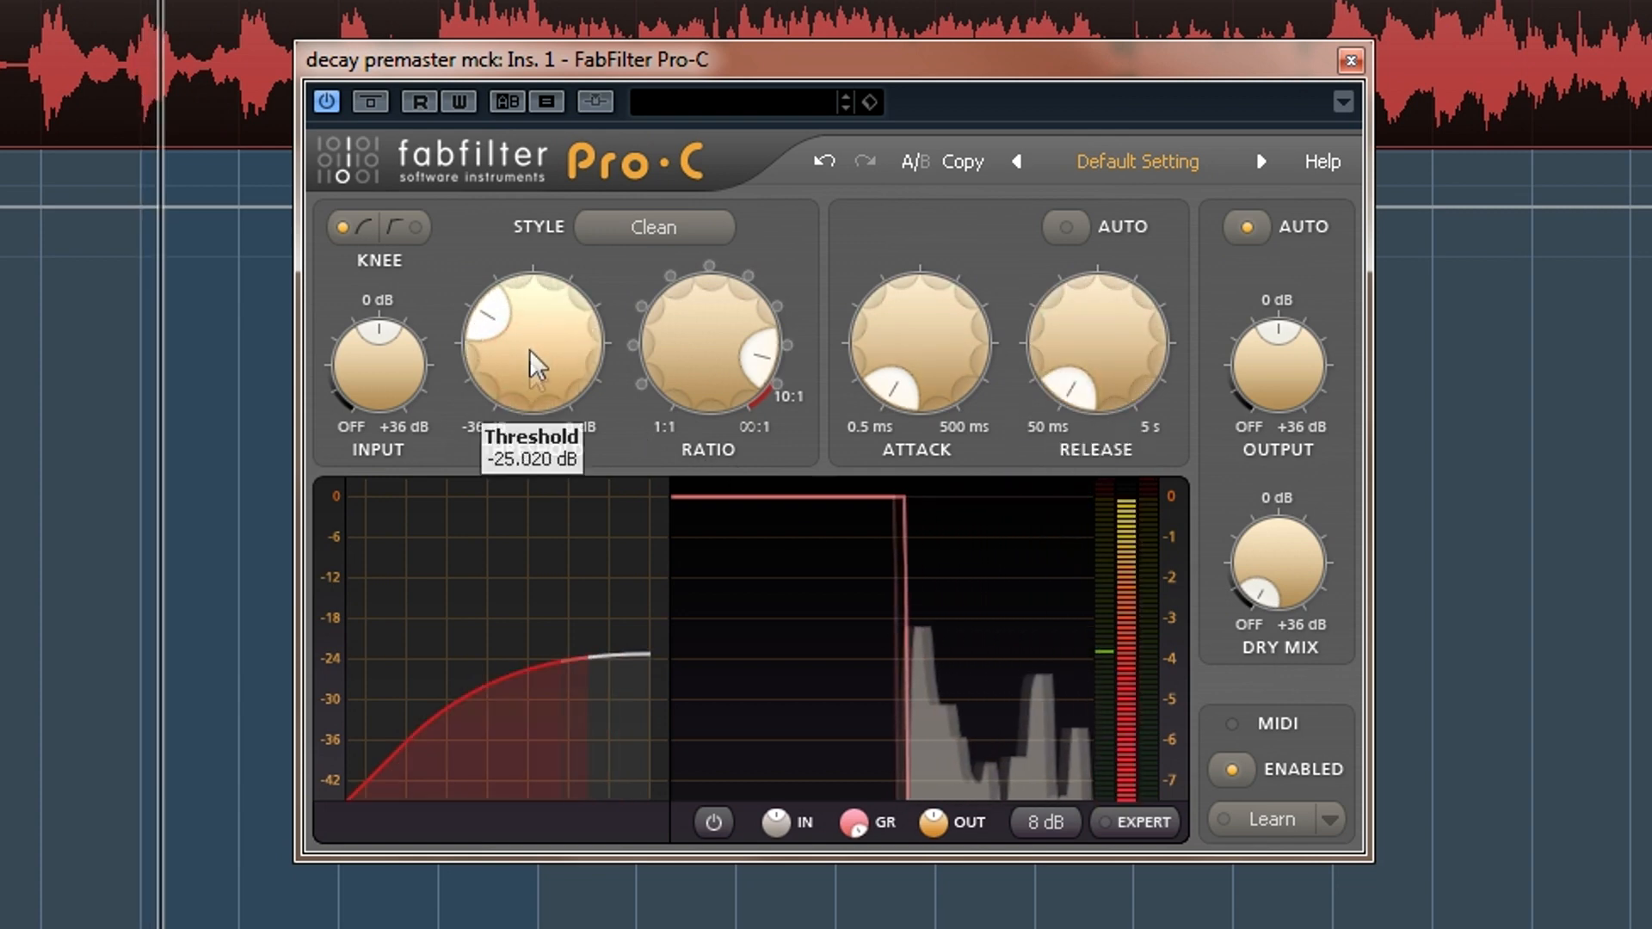
{"action": "left_click_drag", "start_coordinate": [527, 395], "coordinate": [608, 164]}
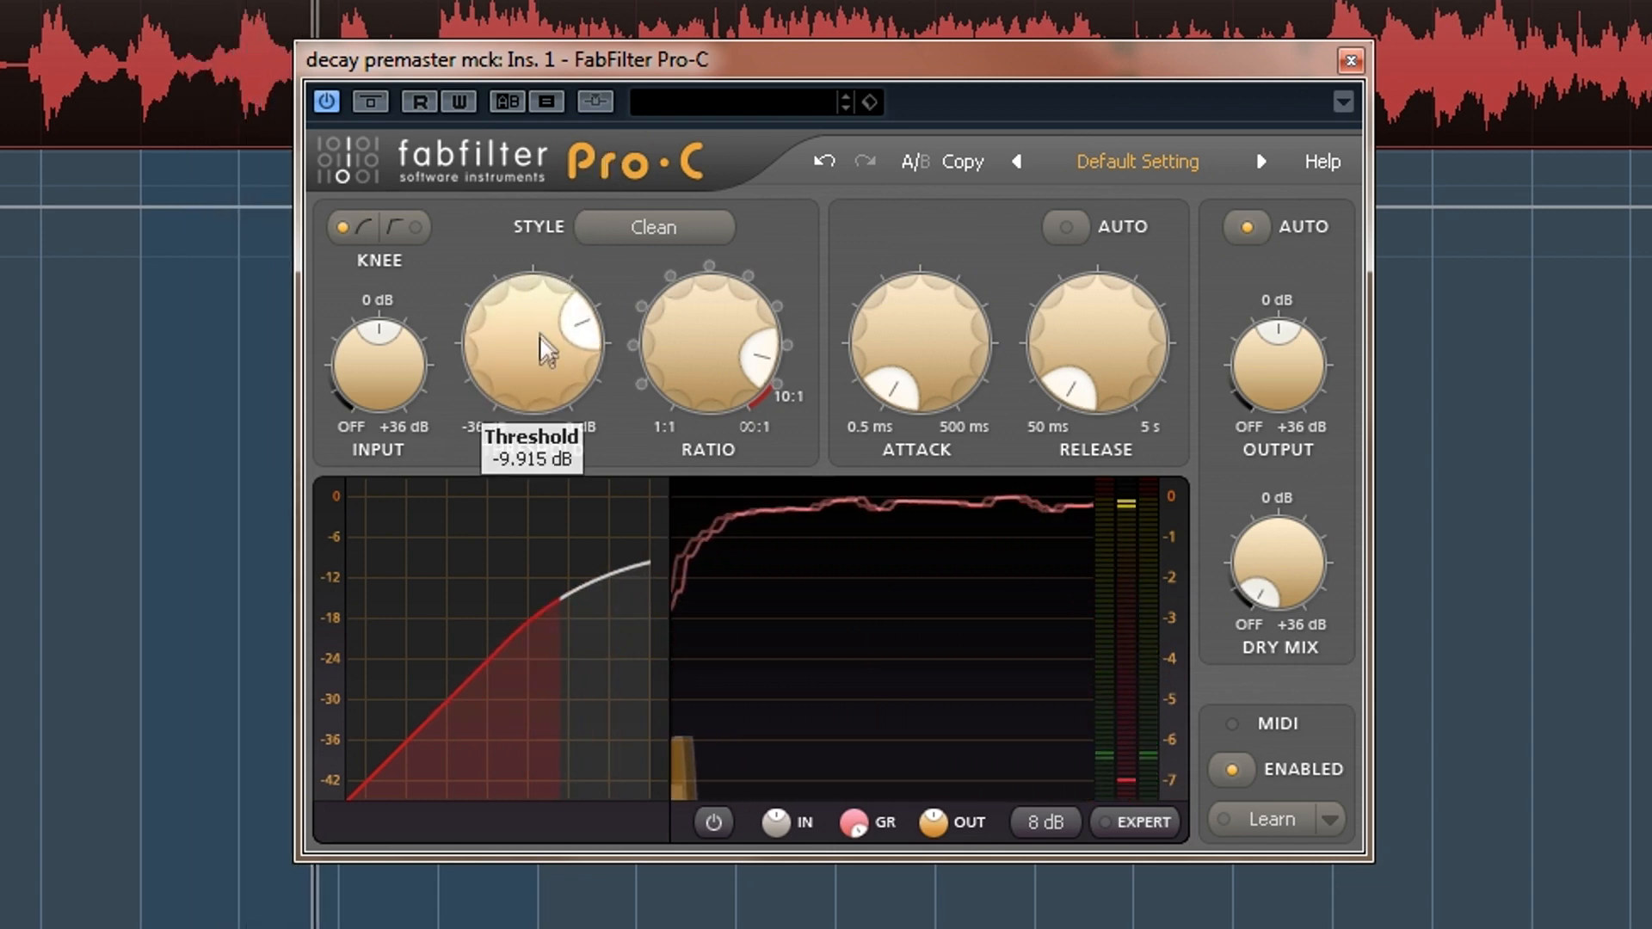
{"action": "mouse_move", "coordinate": [703, 355]}
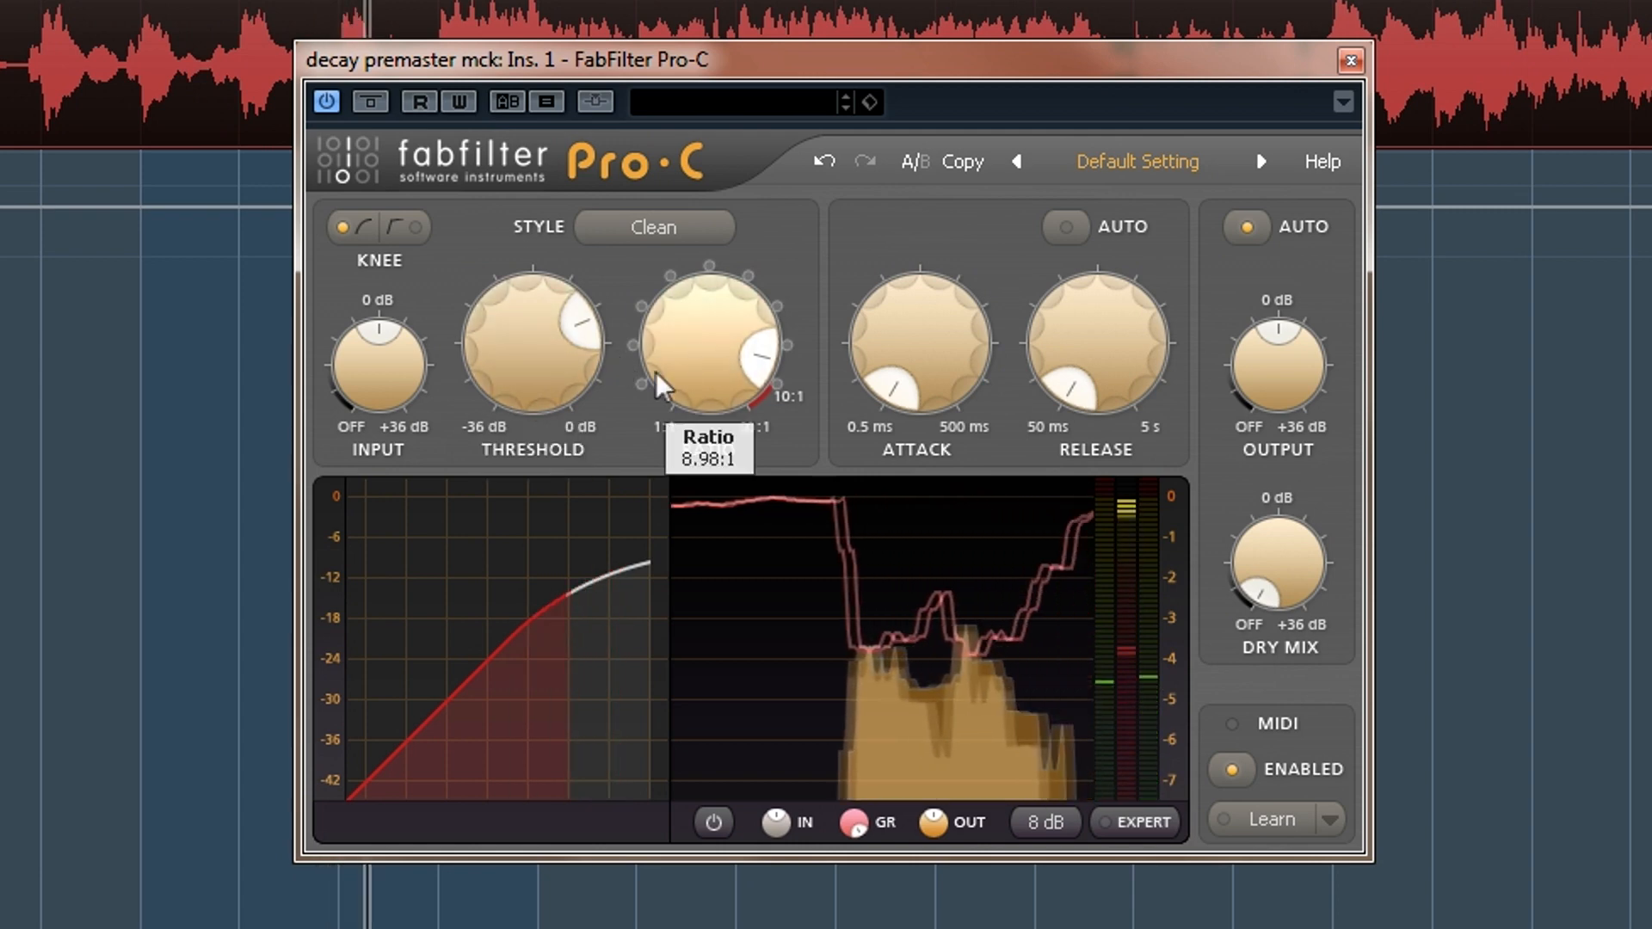
{"action": "mouse_move", "coordinate": [557, 379]}
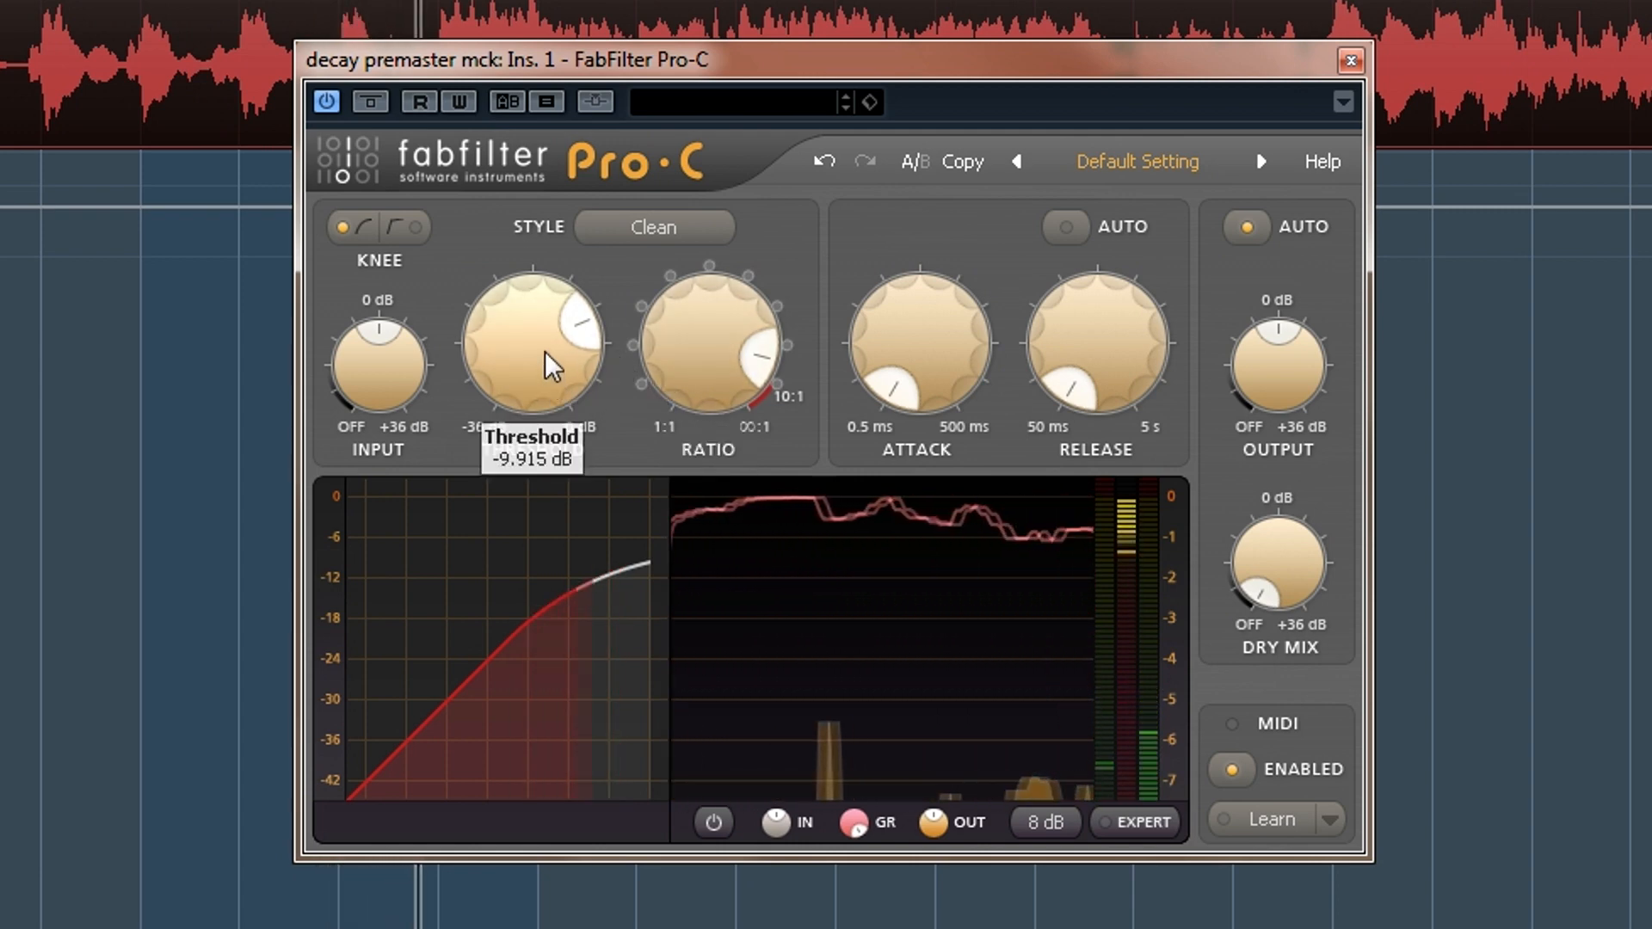
{"action": "left_click", "coordinate": [530, 362]}
{"action": "left_click_drag", "start_coordinate": [530, 362], "coordinate": [578, 317]}
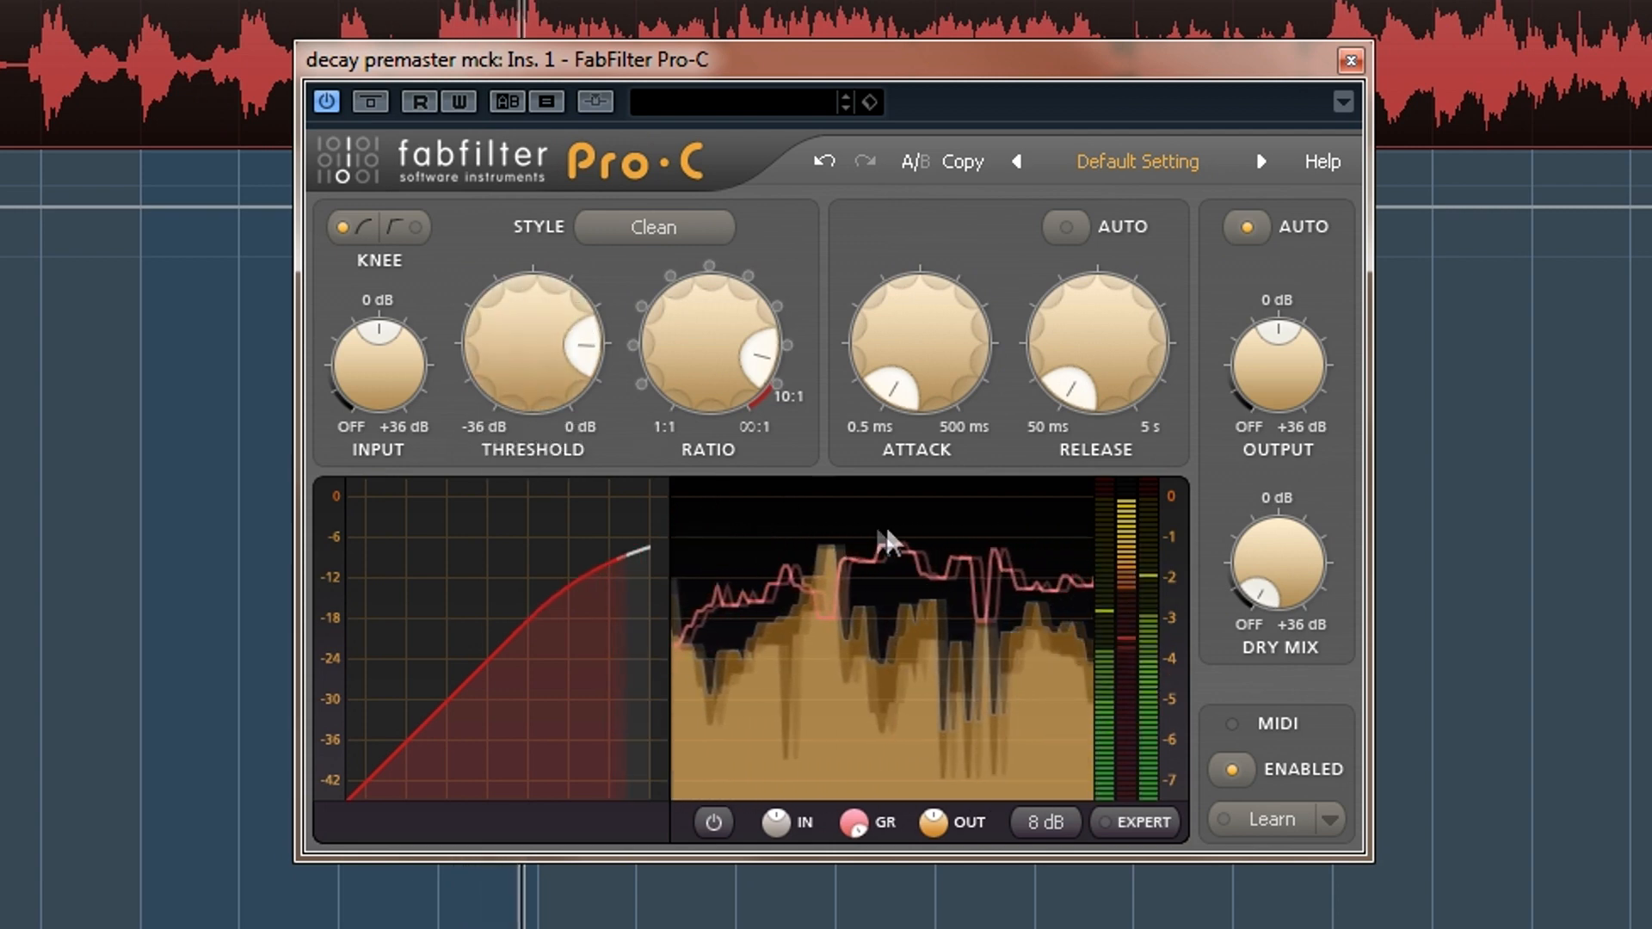
{"action": "mouse_move", "coordinate": [544, 375]}
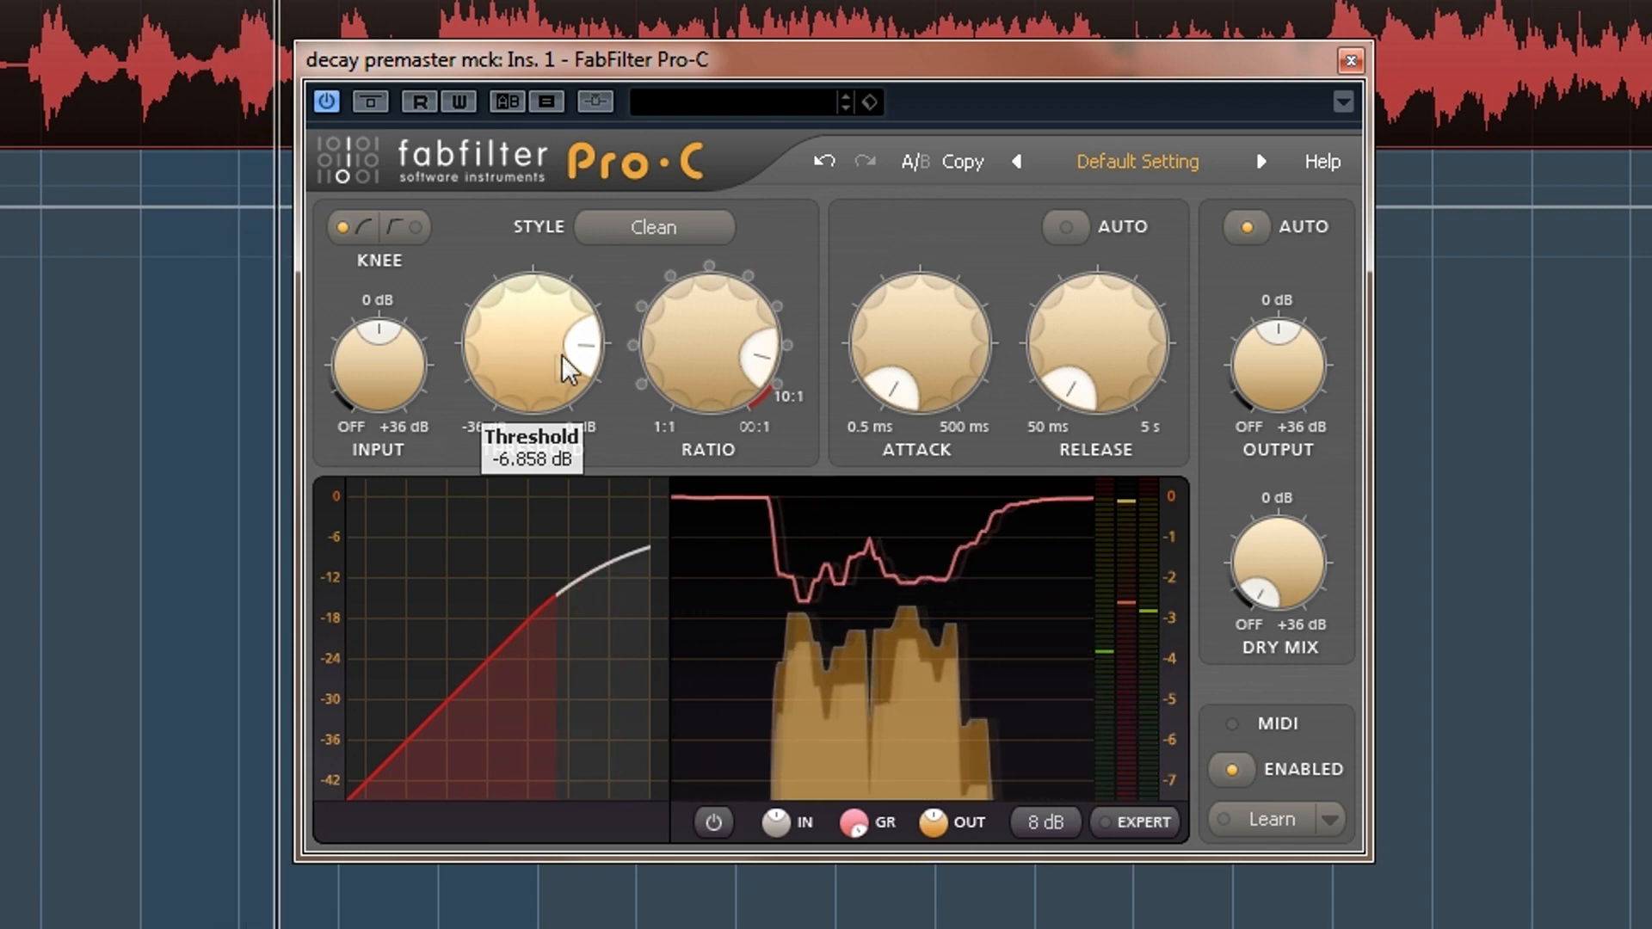
- Lower the compressor ratio to about 2.5:1 and switch to the hard knee
{"action": "left_click_drag", "start_coordinate": [726, 374], "coordinate": [654, 593]}
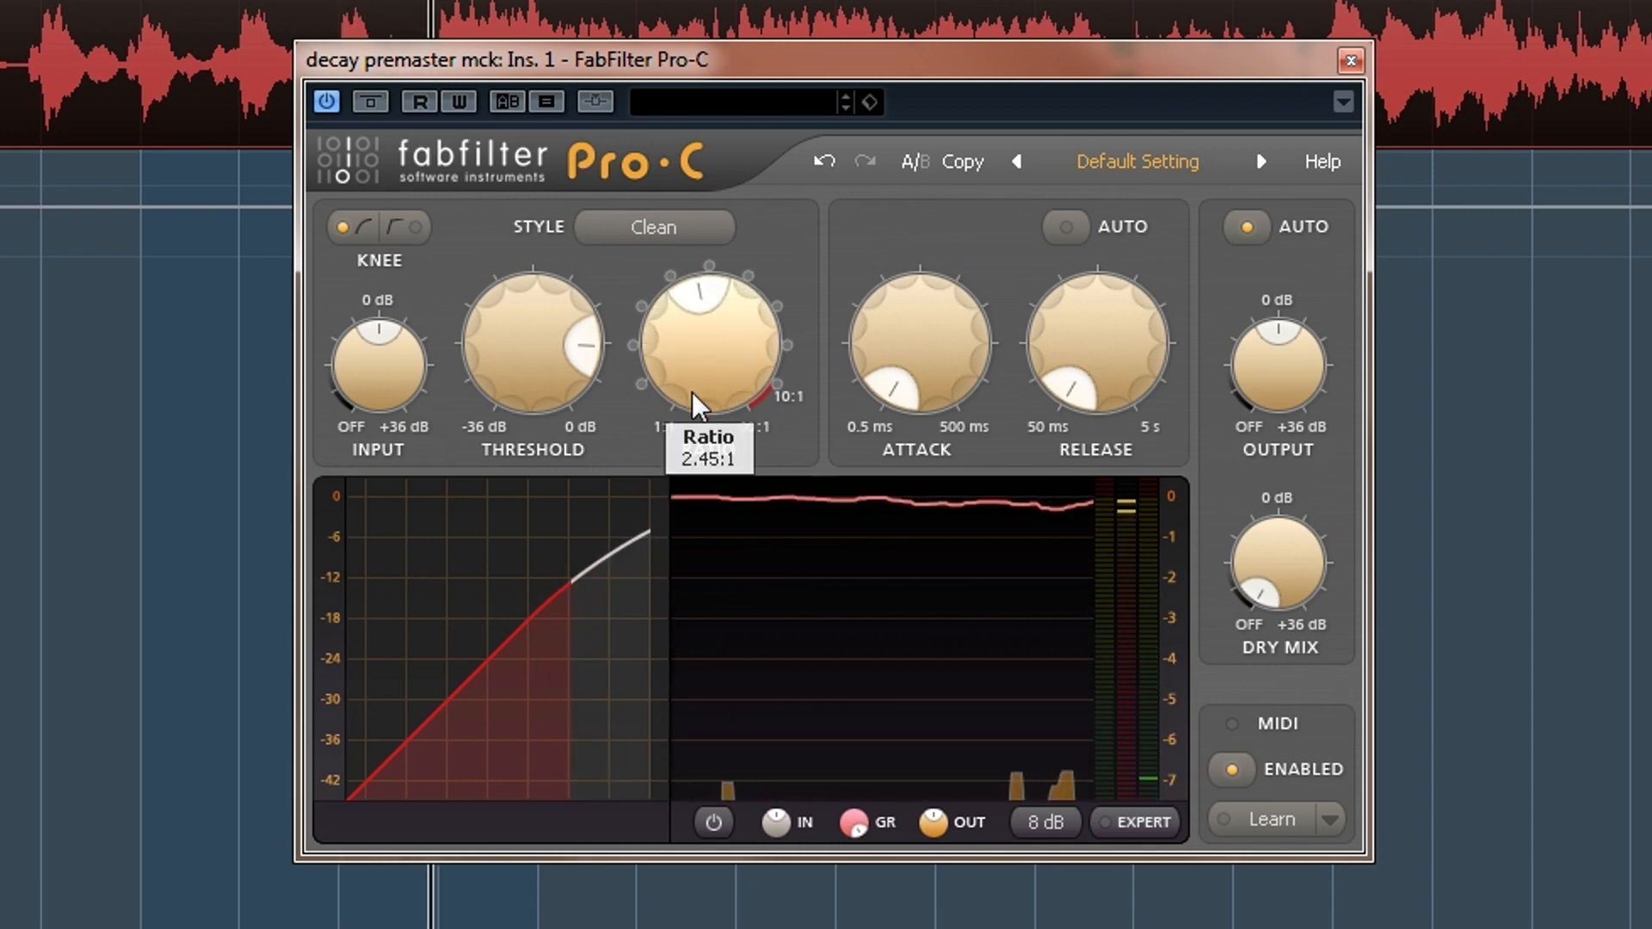
{"action": "left_click_drag", "start_coordinate": [692, 385], "coordinate": [692, 380]}
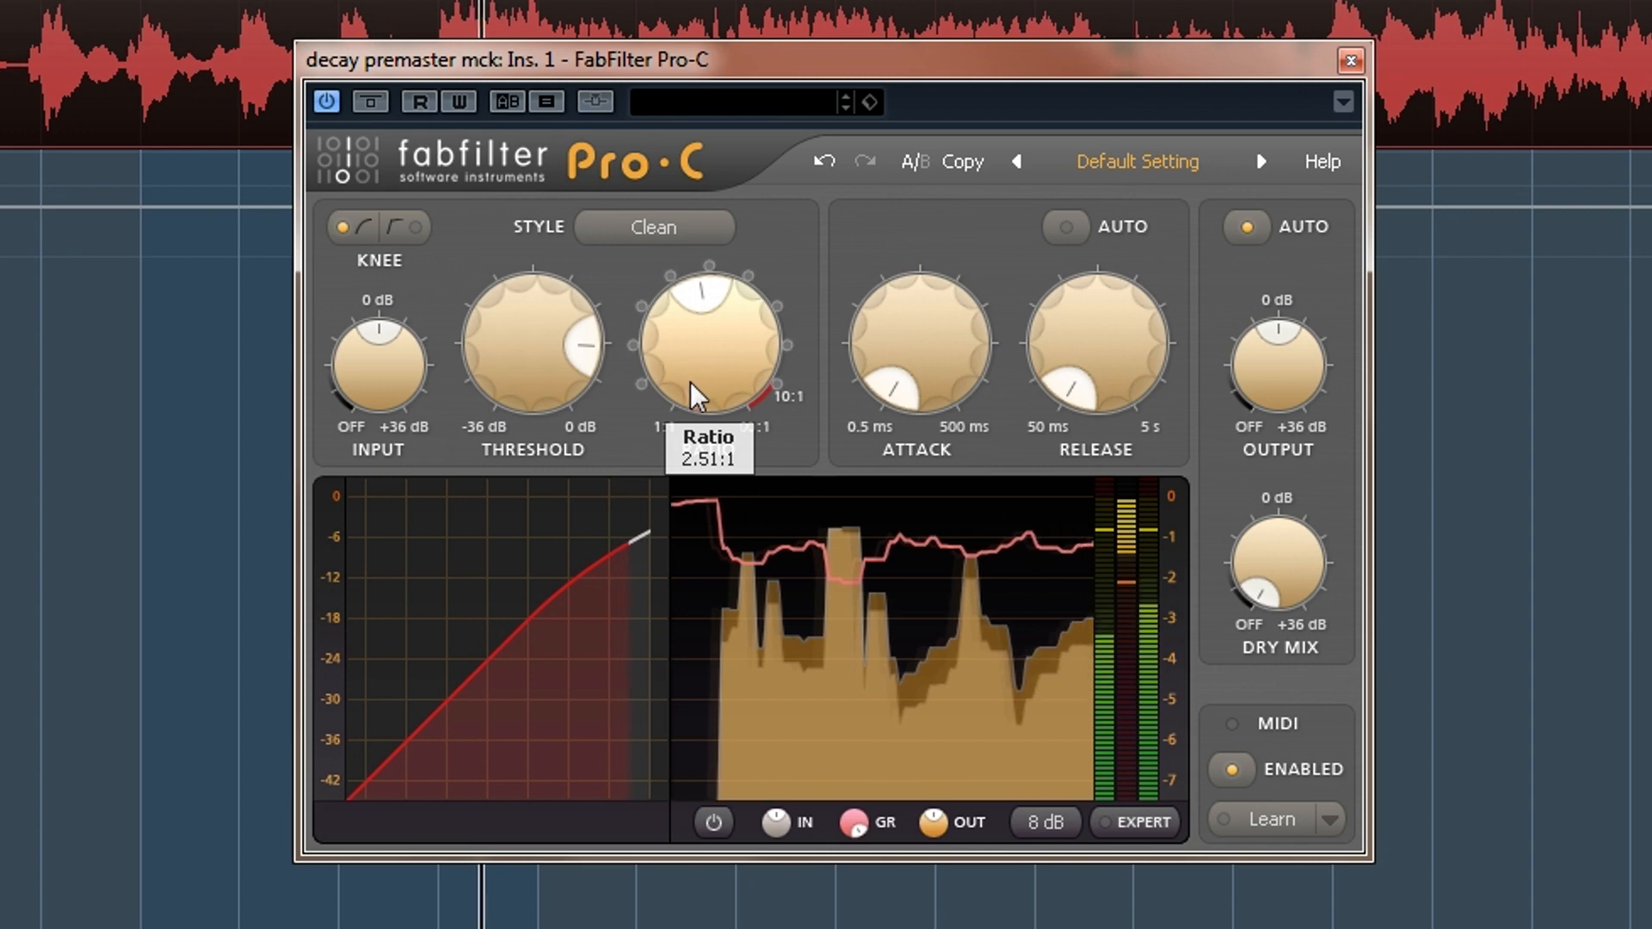
{"action": "left_click", "coordinate": [414, 227]}
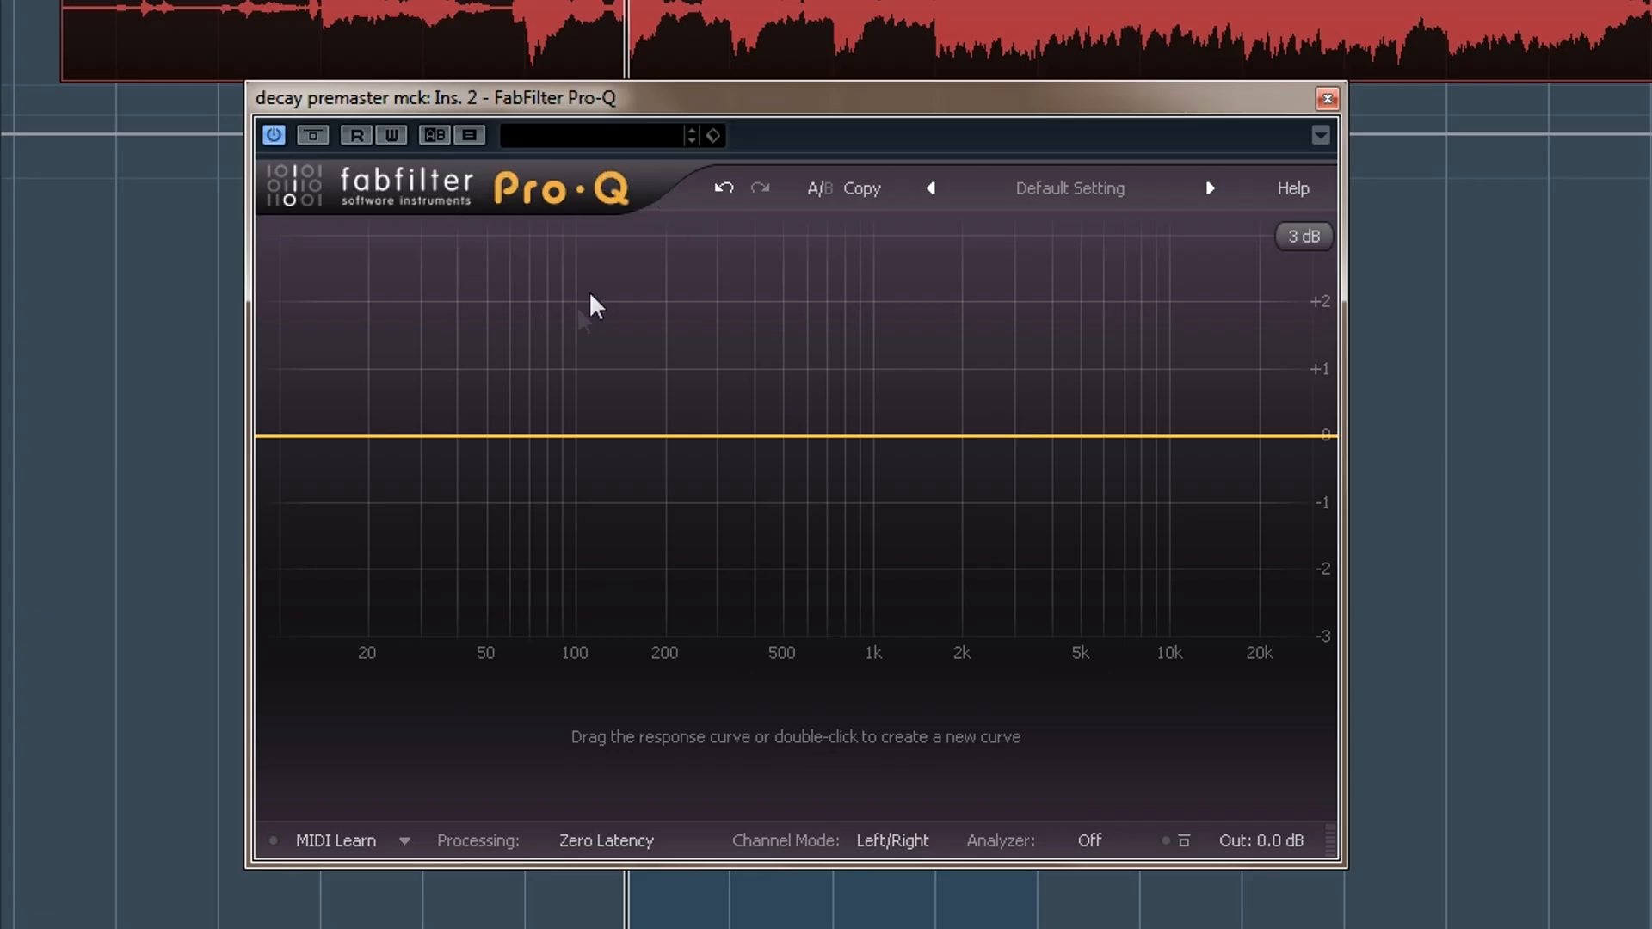
- Add EQ bands just above 100 Hz and at about 421 Hz, plus a narrower +0.60 dB bell at 1275 Hz
{"action": "double_click", "coordinate": [596, 434]}
{"action": "double_click", "coordinate": [762, 440]}
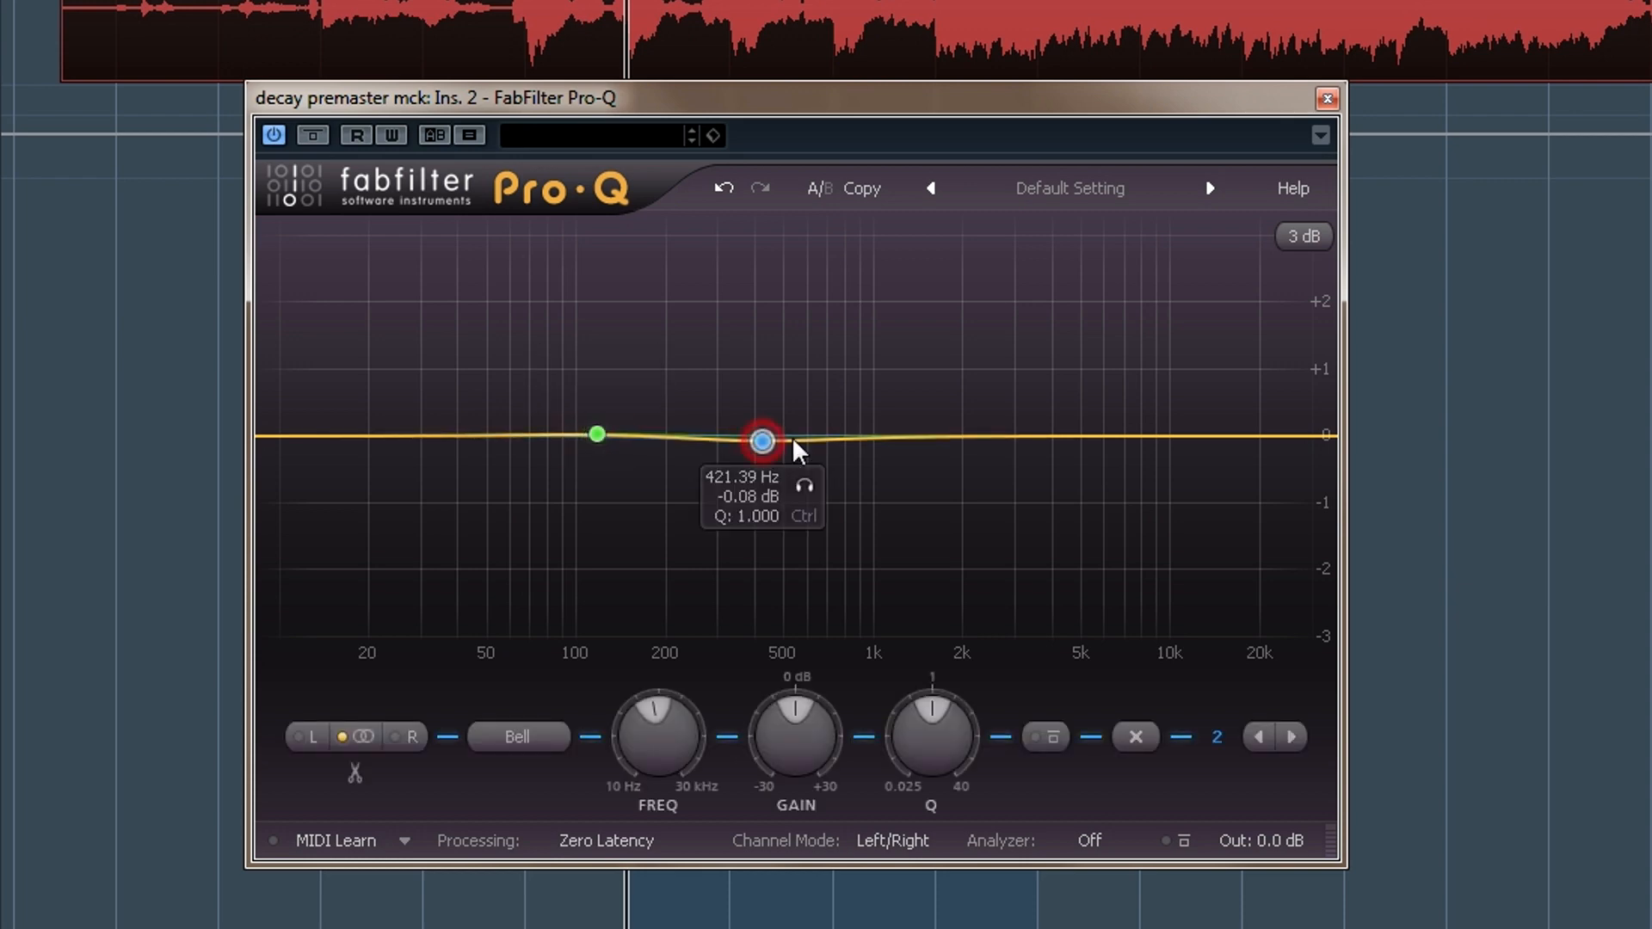
{"action": "double_click", "coordinate": [905, 443]}
{"action": "left_click_drag", "start_coordinate": [905, 442], "coordinate": [905, 384]}
{"action": "scroll", "coordinate": [905, 389], "scroll_direction": "up", "scroll_amount": 3}
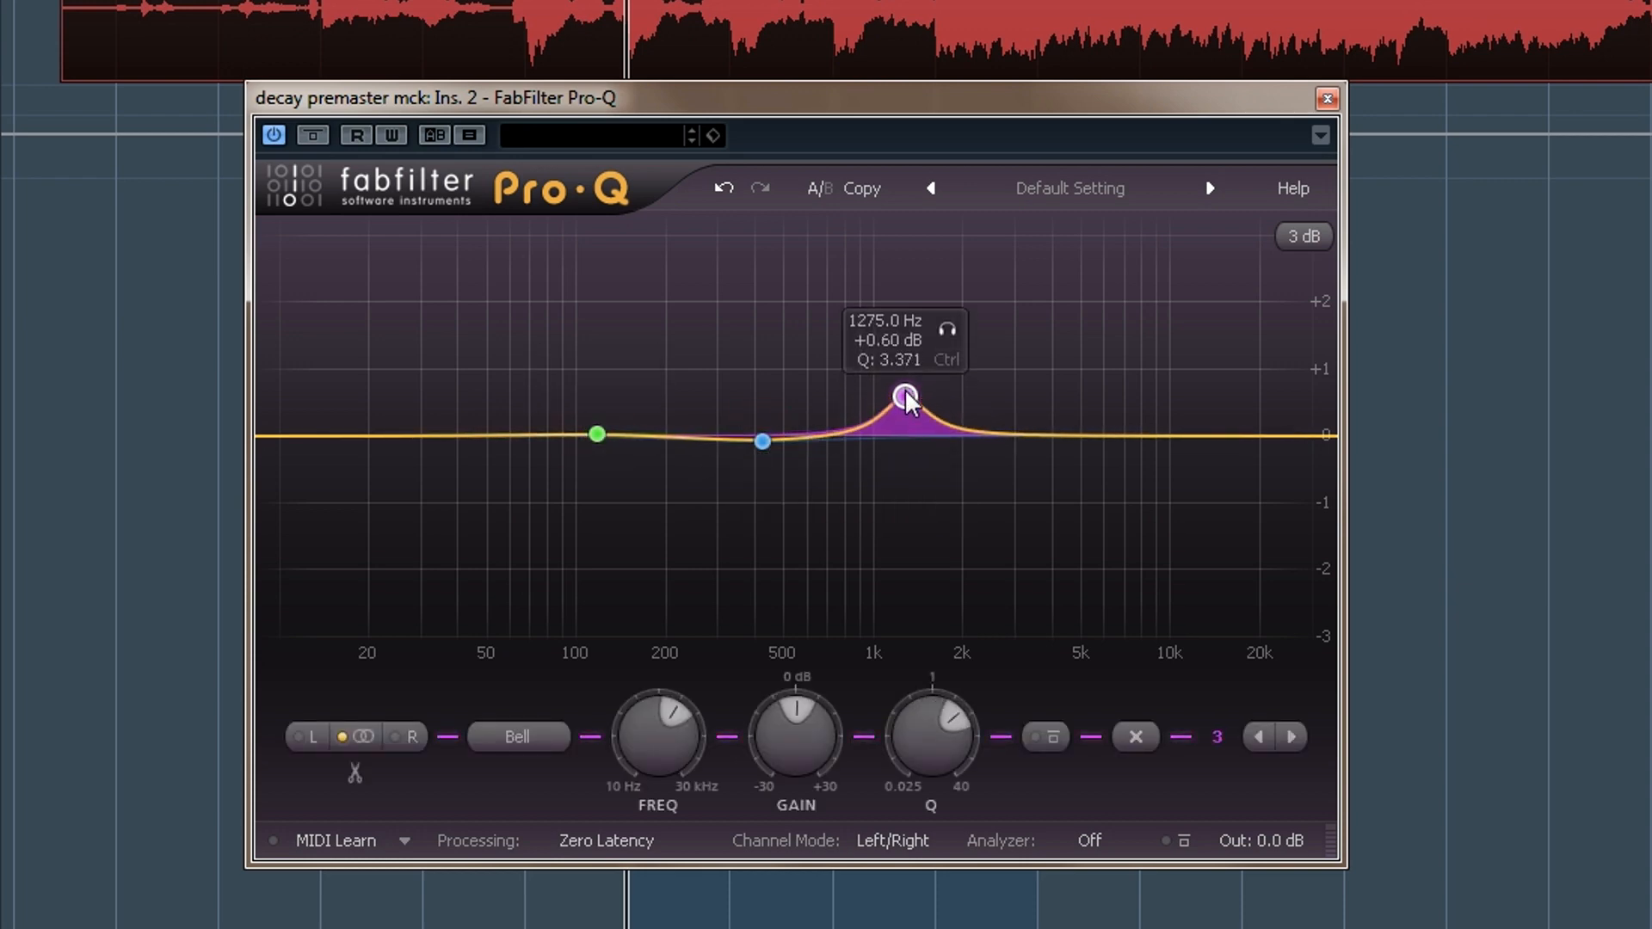
- Try the 1275 Hz band as a High Cut filter and delete that band
{"action": "left_click", "coordinate": [520, 738]}
{"action": "left_click", "coordinate": [557, 900]}
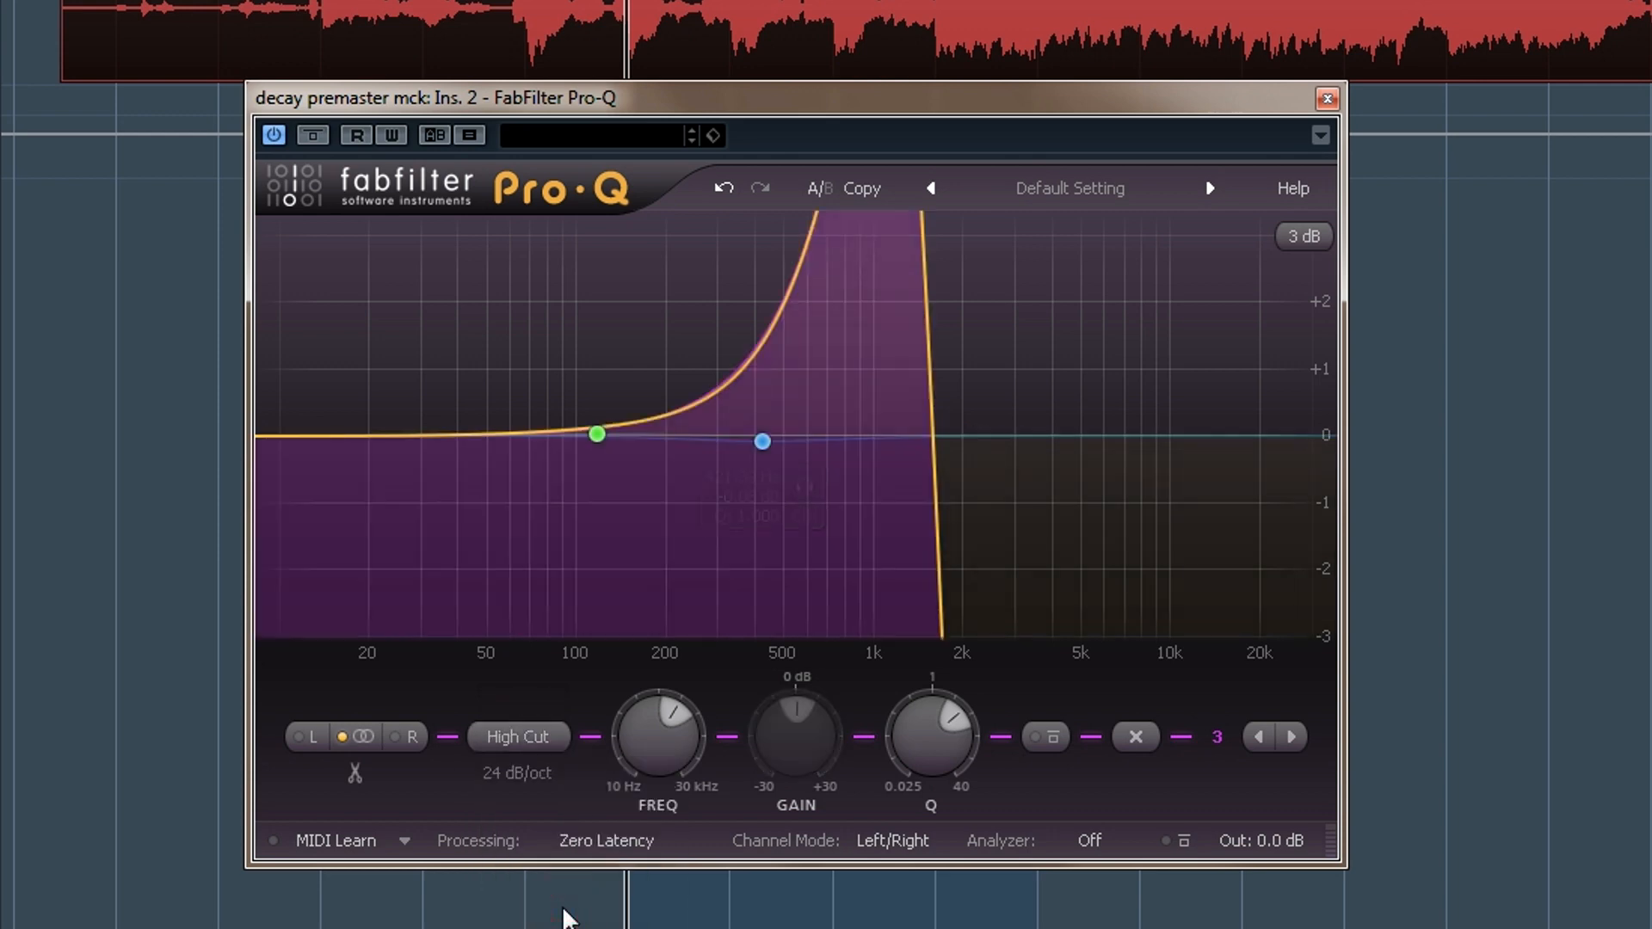
{"action": "left_click", "coordinate": [1142, 738]}
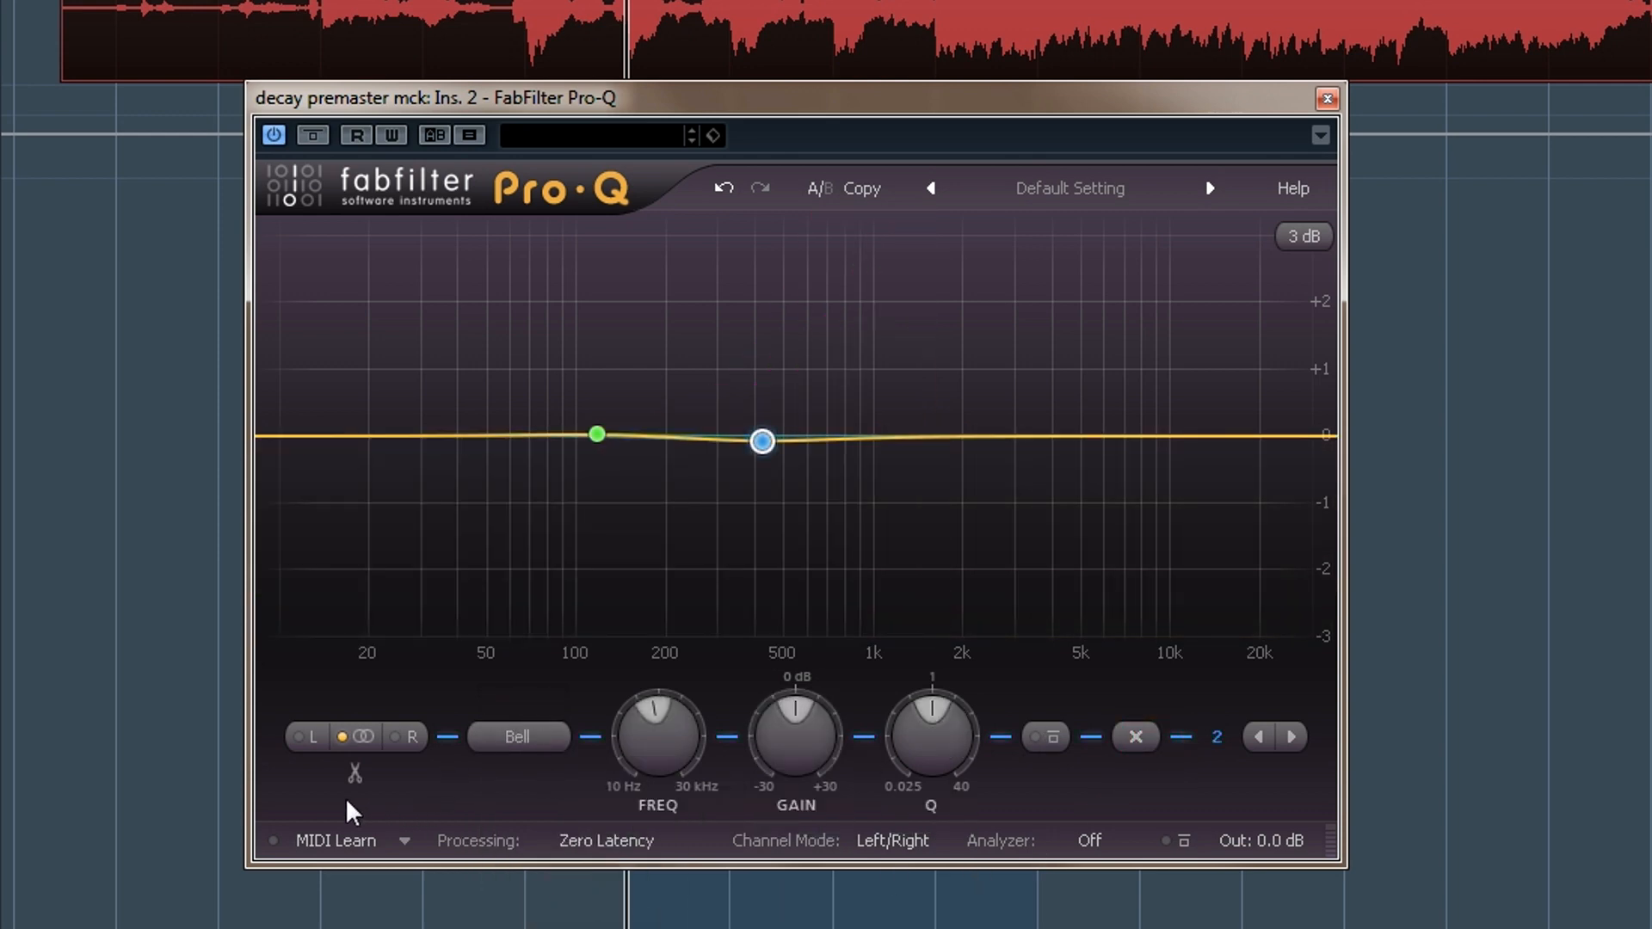
- Assign the 421 Hz band to the right channel only and set the equalizer's channel mode to Mid/Side
{"action": "left_click", "coordinate": [404, 737]}
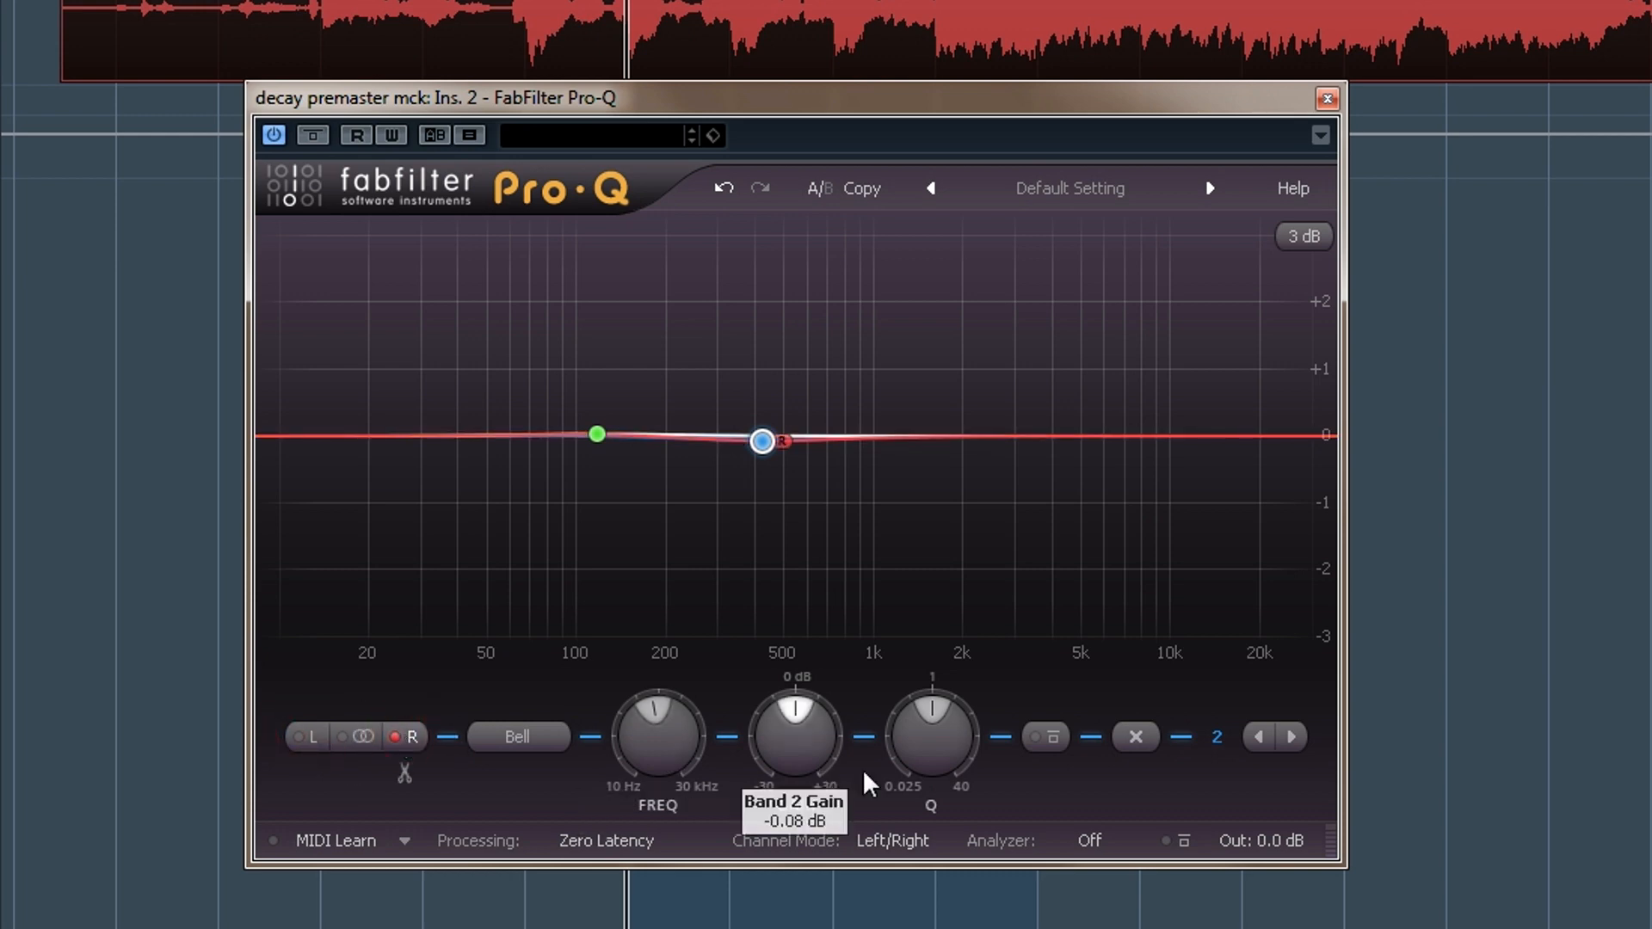
{"action": "left_click", "coordinate": [894, 841]}
{"action": "left_click", "coordinate": [913, 910]}
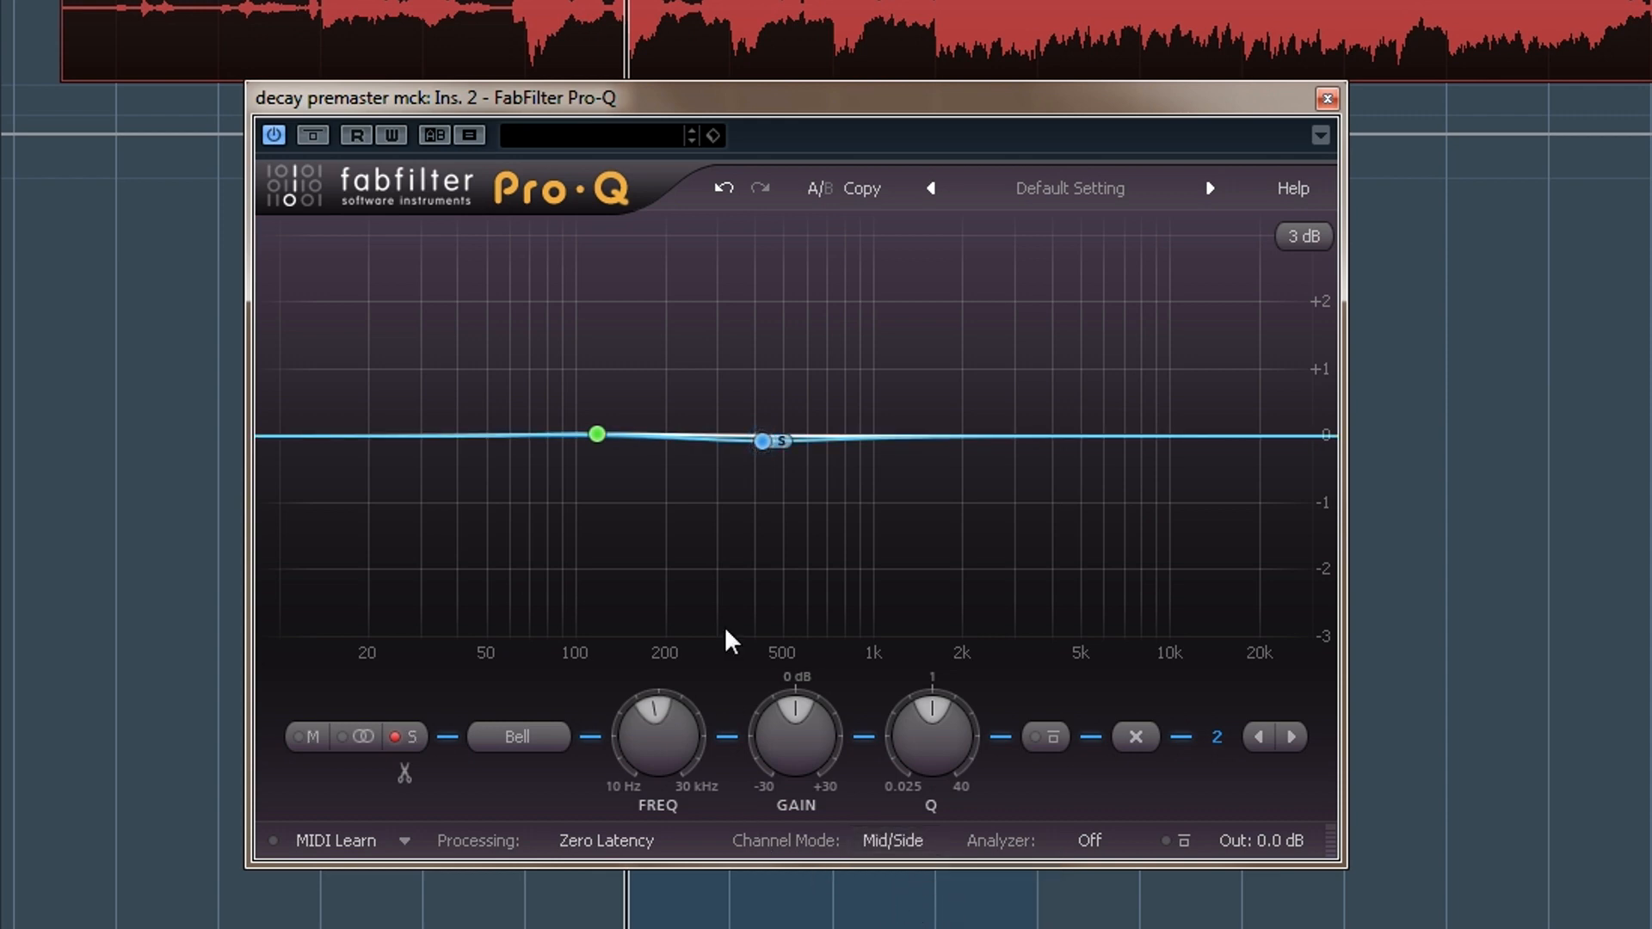
- Try the 421 Hz band on stereo, mid and side processing, and delete both remaining bands
{"action": "left_click", "coordinate": [365, 740]}
{"action": "left_click", "coordinate": [305, 737]}
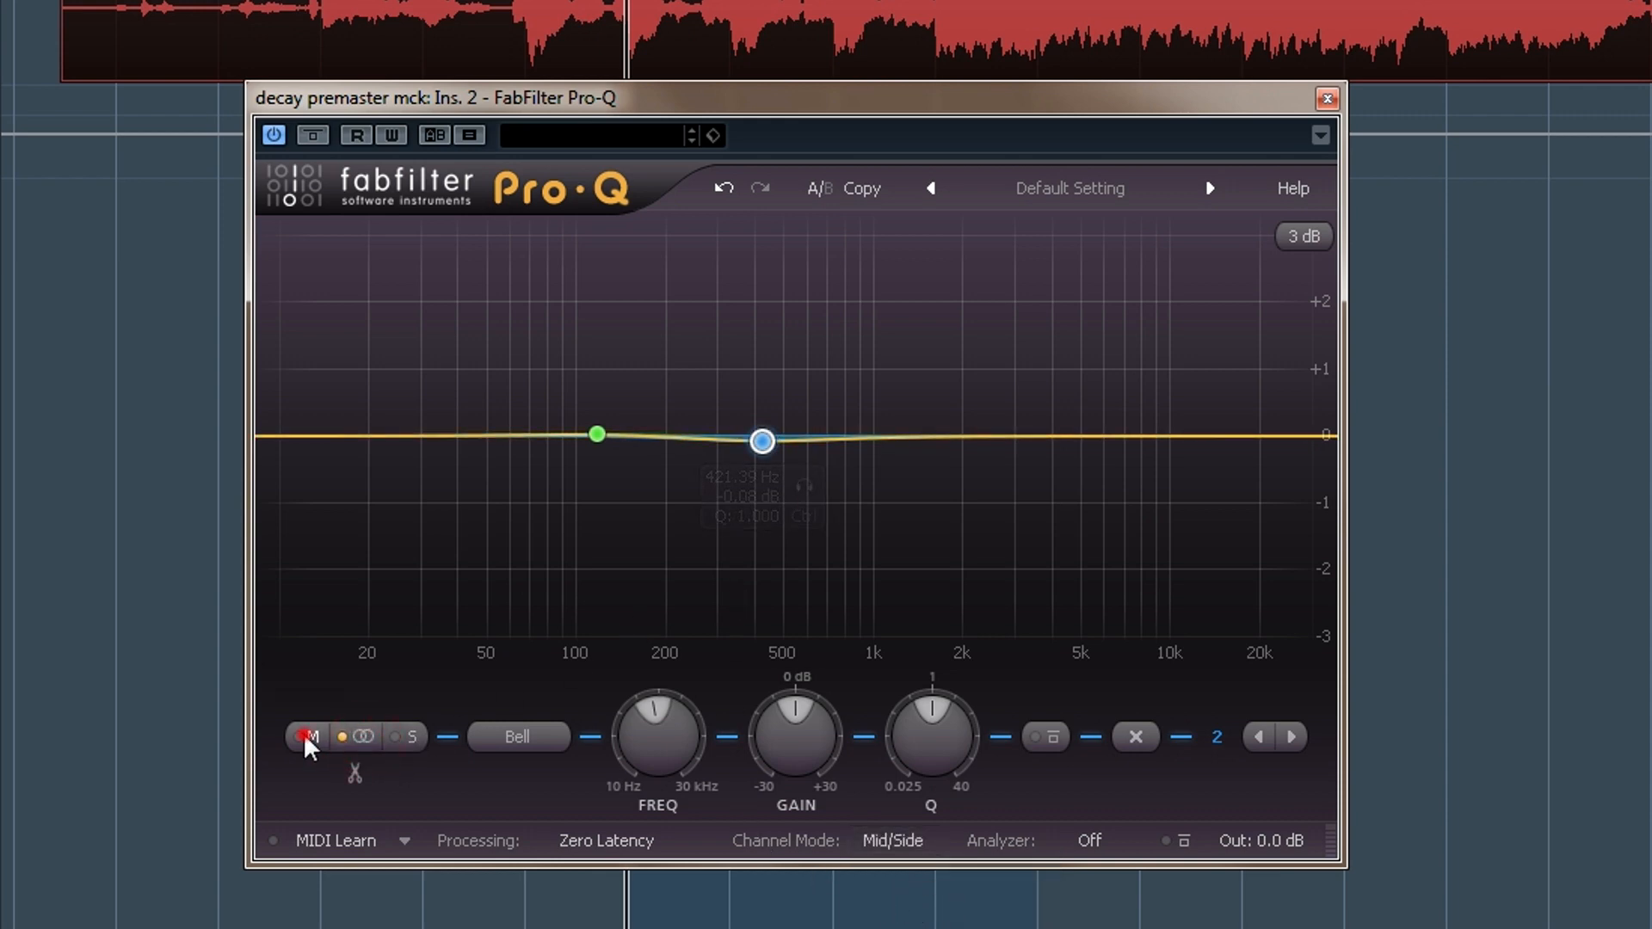
{"action": "left_click", "coordinate": [409, 744]}
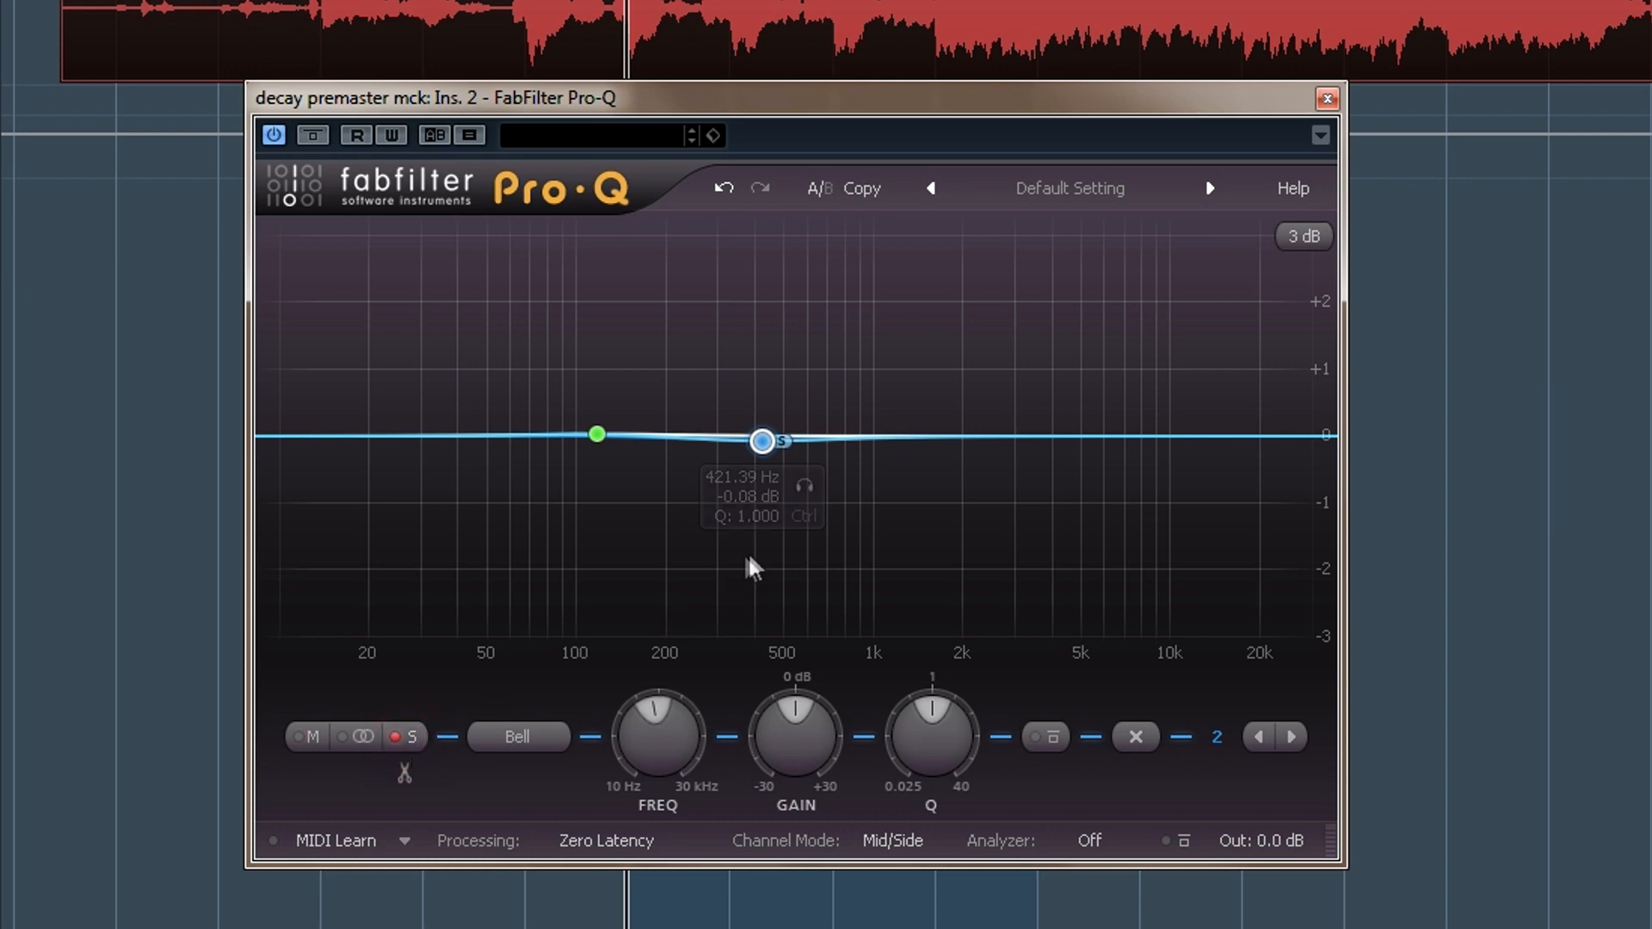
{"action": "left_click", "coordinate": [1135, 736]}
{"action": "left_click", "coordinate": [1135, 737]}
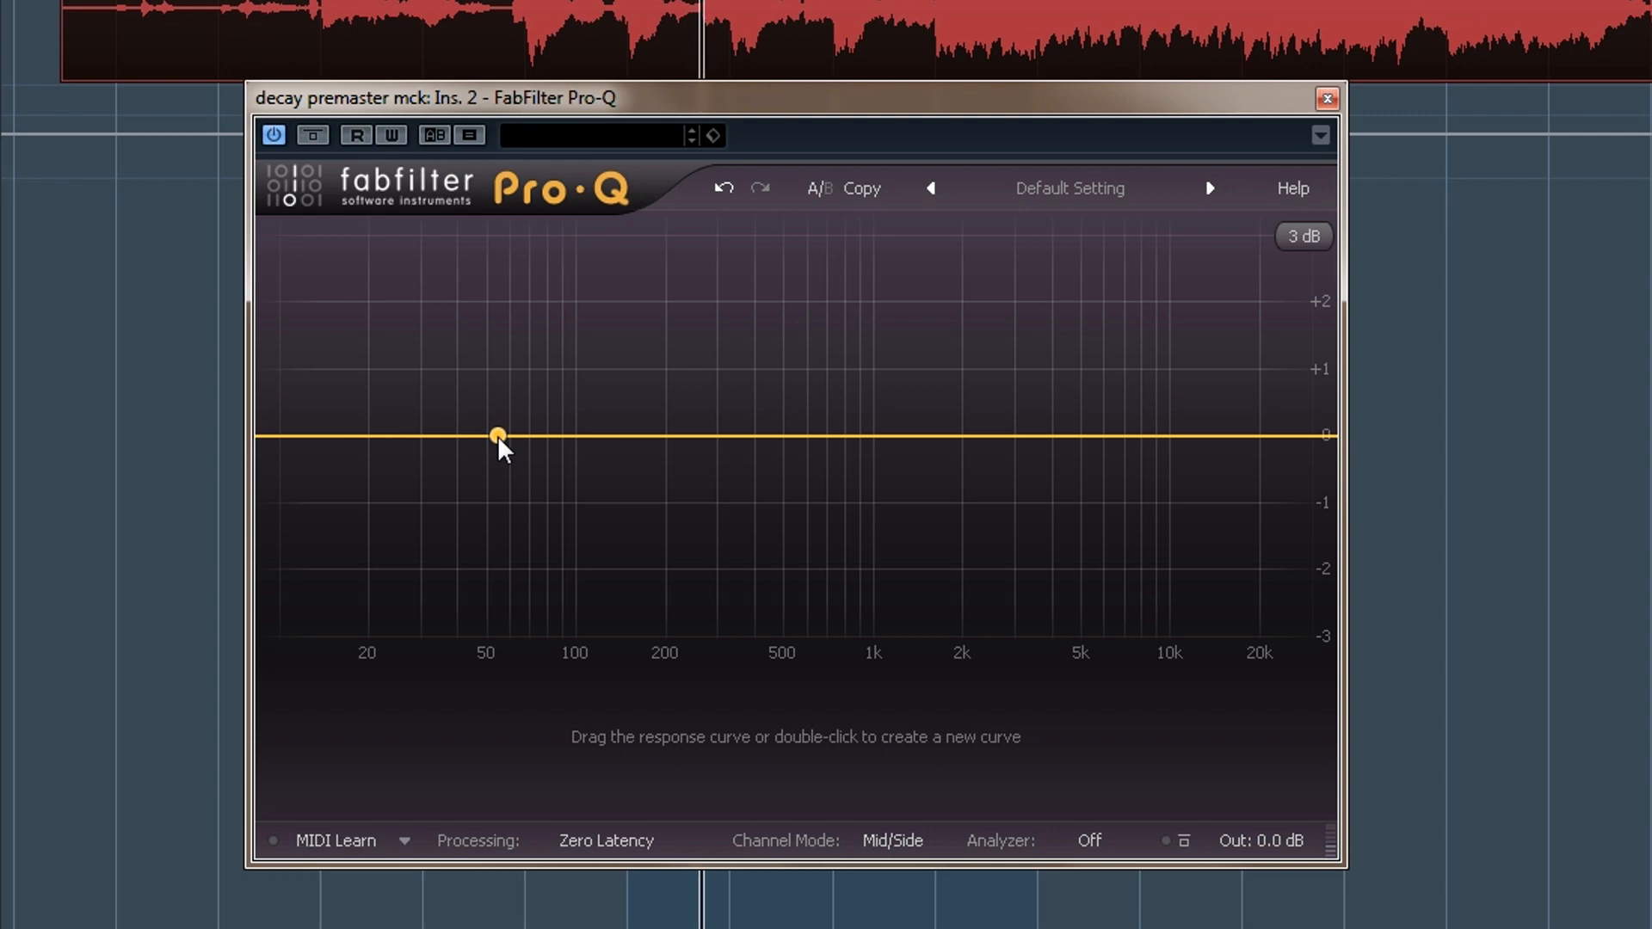
- Create a side-only Low Cut band at about 100 Hz
{"action": "left_click_drag", "start_coordinate": [498, 435], "coordinate": [469, 540]}
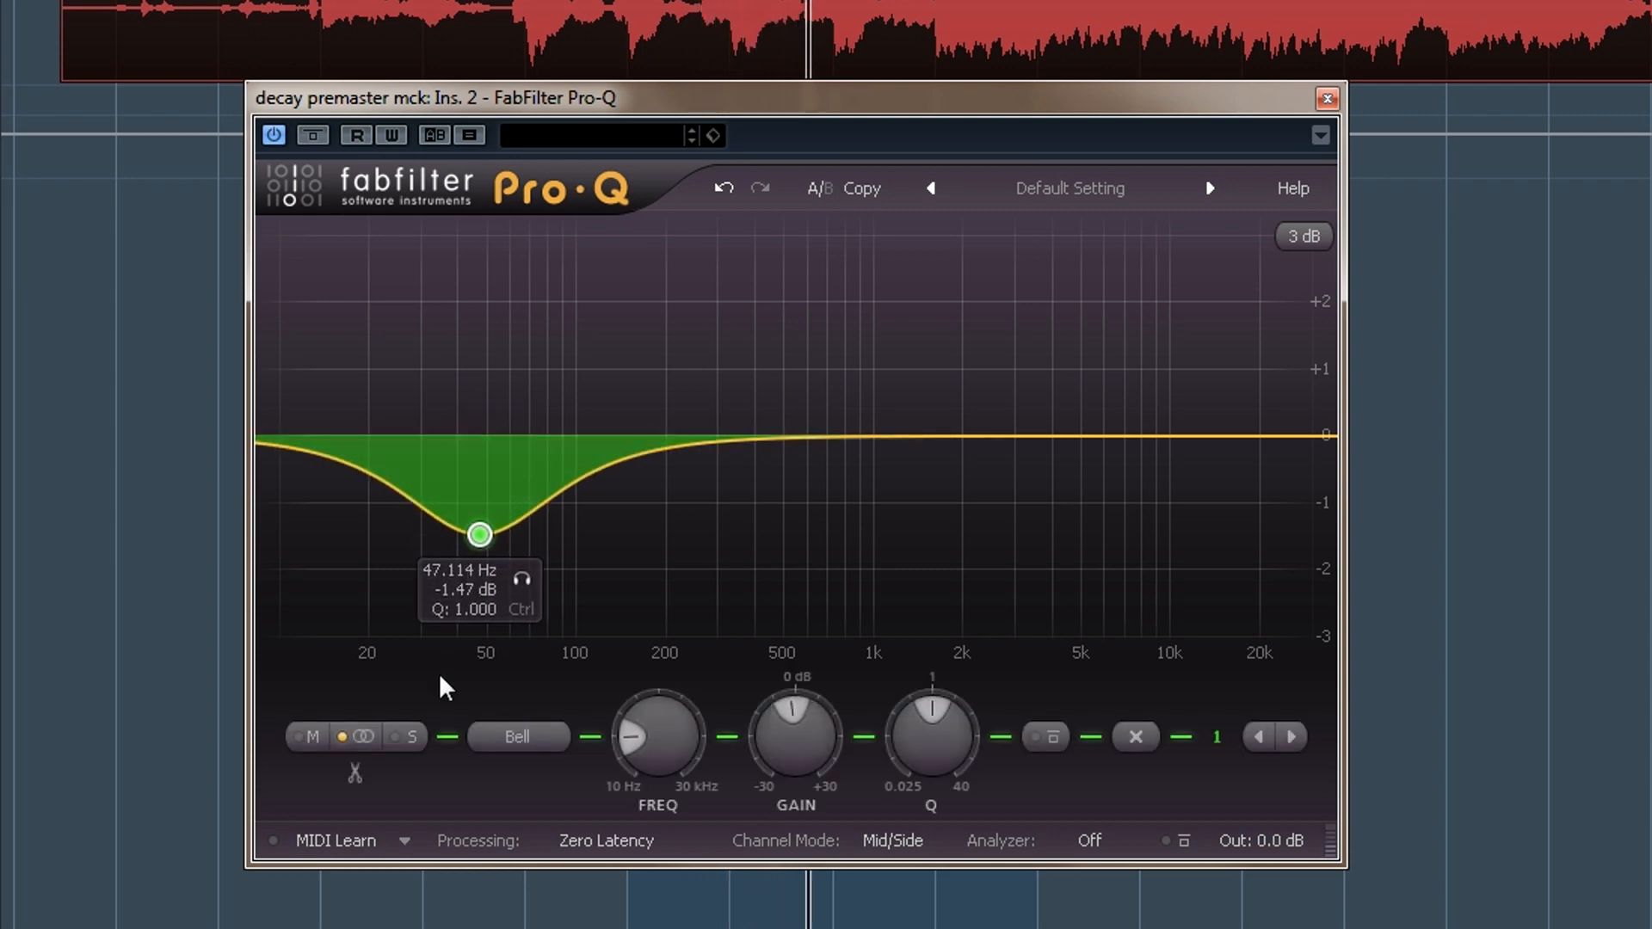
{"action": "left_click", "coordinate": [406, 738]}
{"action": "left_click", "coordinate": [513, 747]}
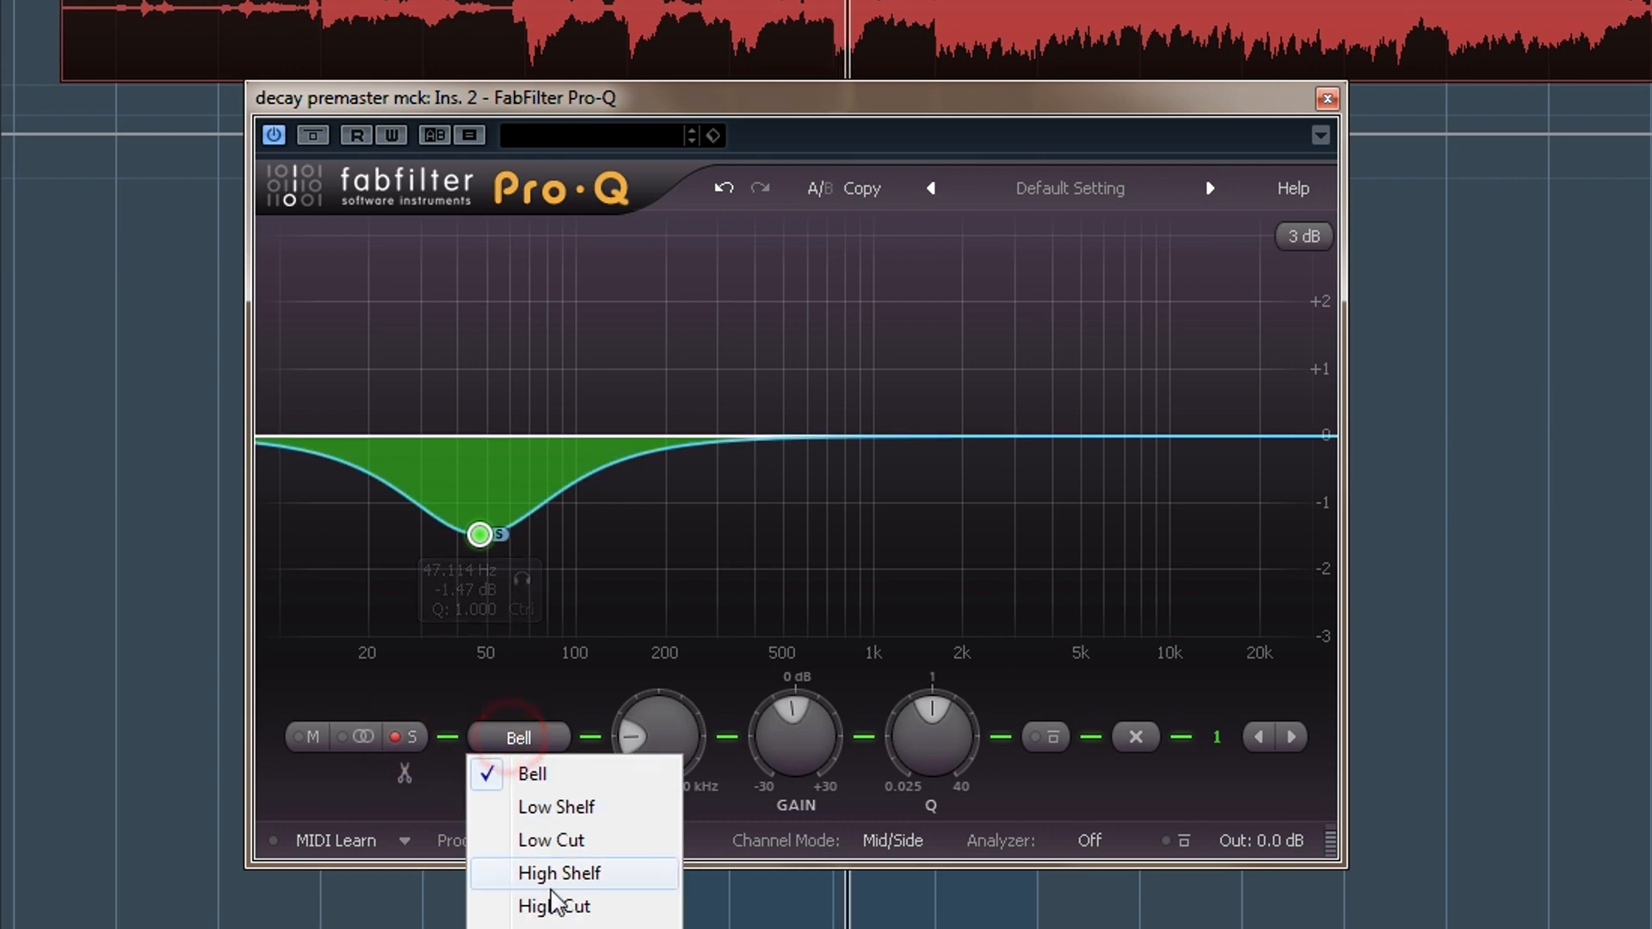
{"action": "left_click", "coordinate": [538, 841]}
{"action": "left_click_drag", "start_coordinate": [555, 441], "coordinate": [580, 437]}
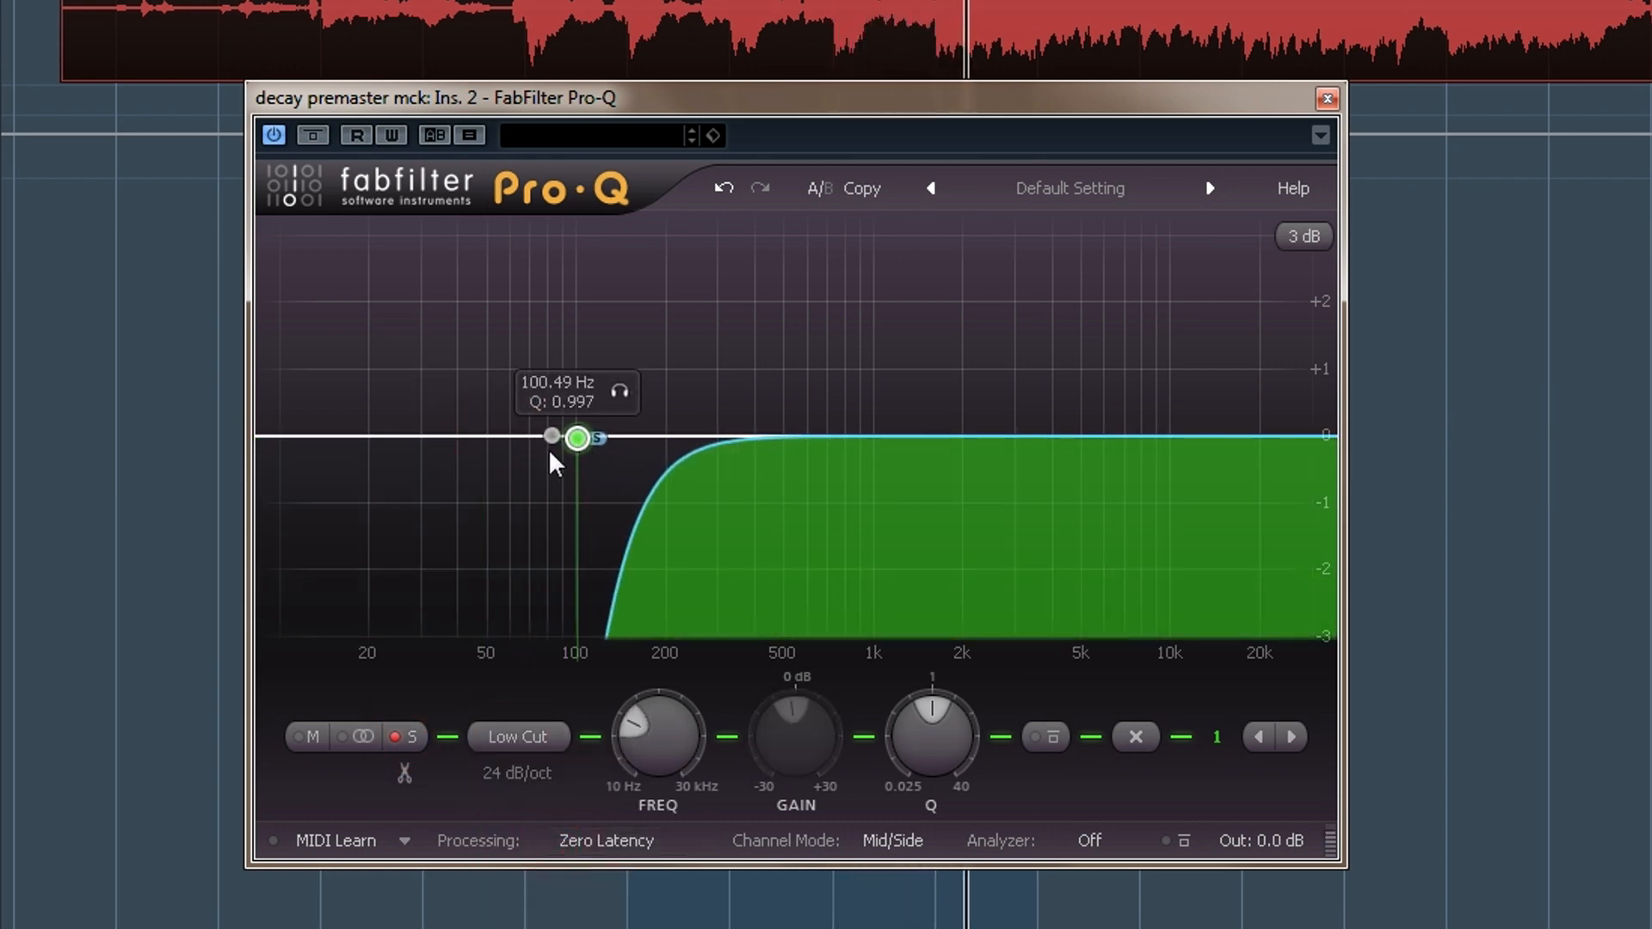
- Add a mid-only bell boost of about +1 dB between 50 and 60 Hz and narrow its Q
{"action": "left_click_drag", "start_coordinate": [493, 437], "coordinate": [495, 398]}
{"action": "left_click", "coordinate": [301, 738]}
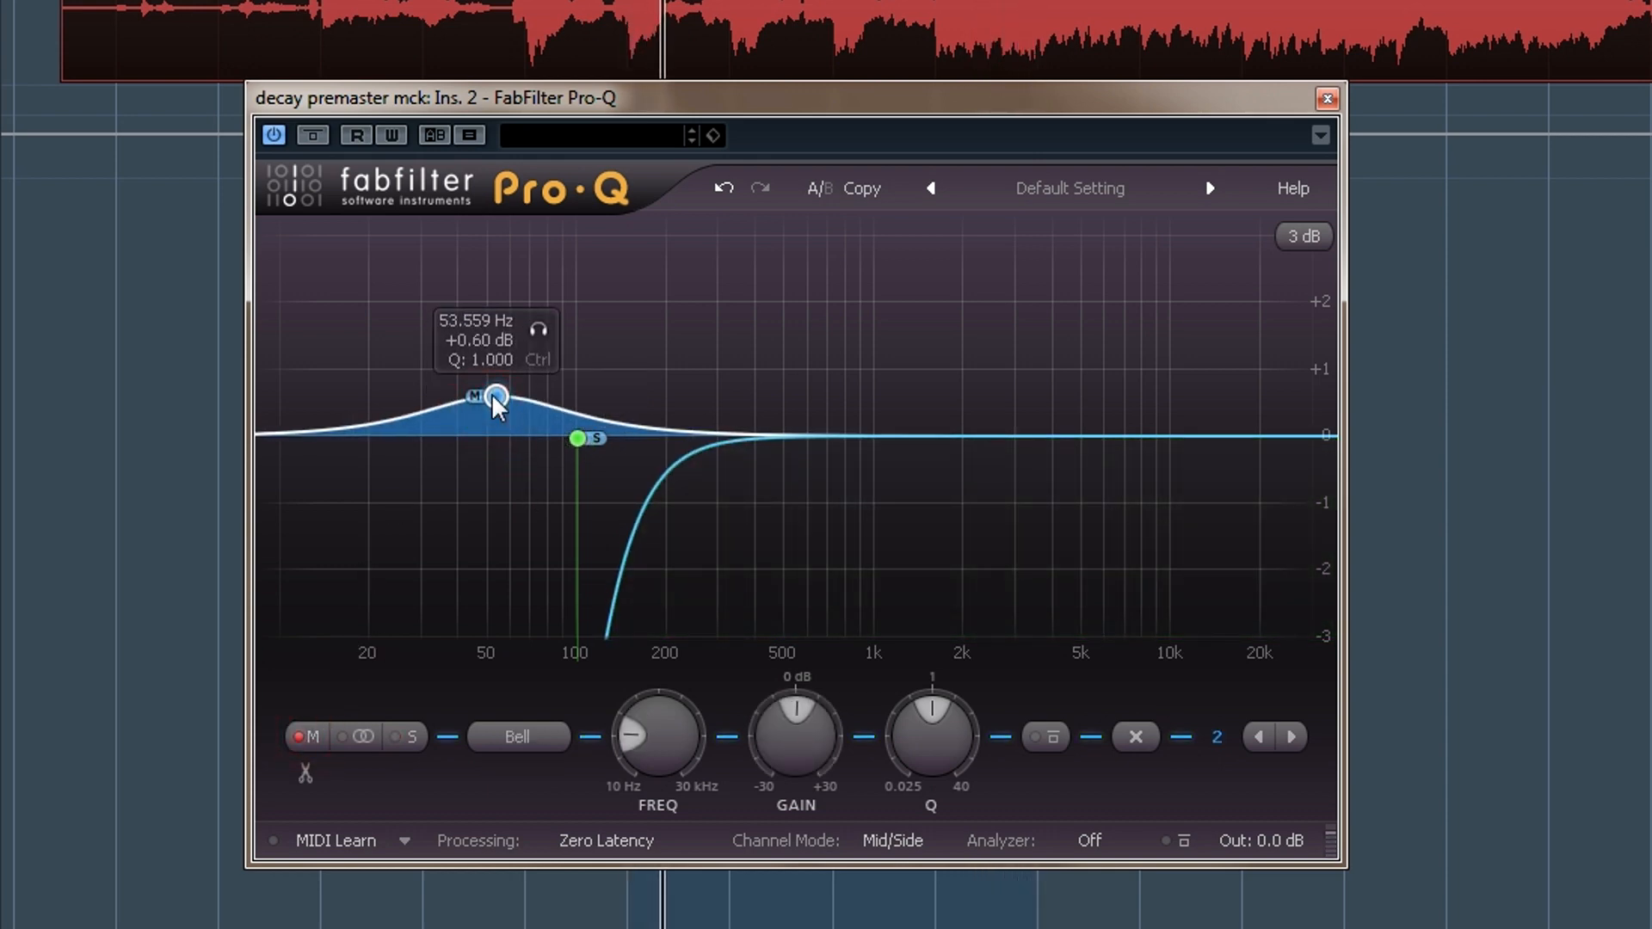
{"action": "scroll", "coordinate": [497, 406], "scroll_direction": "up", "scroll_amount": 3}
{"action": "left_click_drag", "start_coordinate": [496, 398], "coordinate": [505, 365]}
- Add a mid-only Low Cut band at about 20 Hz with a 48 dB/oct slope
{"action": "left_click_drag", "start_coordinate": [319, 427], "coordinate": [391, 438]}
{"action": "left_click", "coordinate": [516, 773]}
{"action": "left_click", "coordinate": [537, 905]}
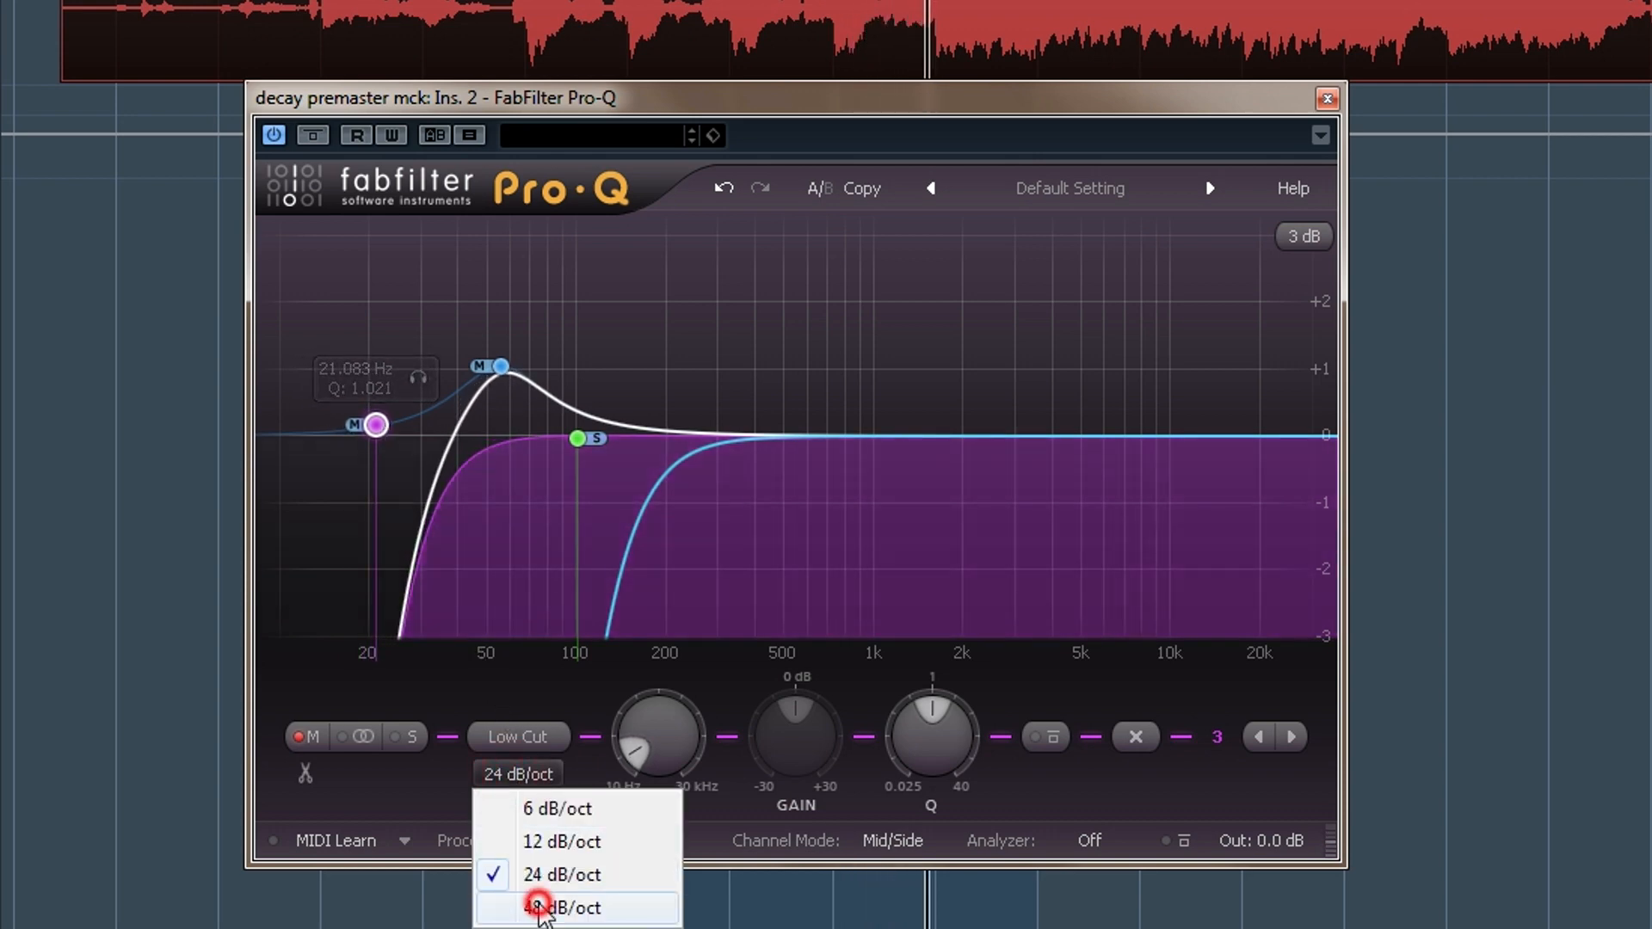
{"action": "left_click_drag", "start_coordinate": [375, 425], "coordinate": [368, 436]}
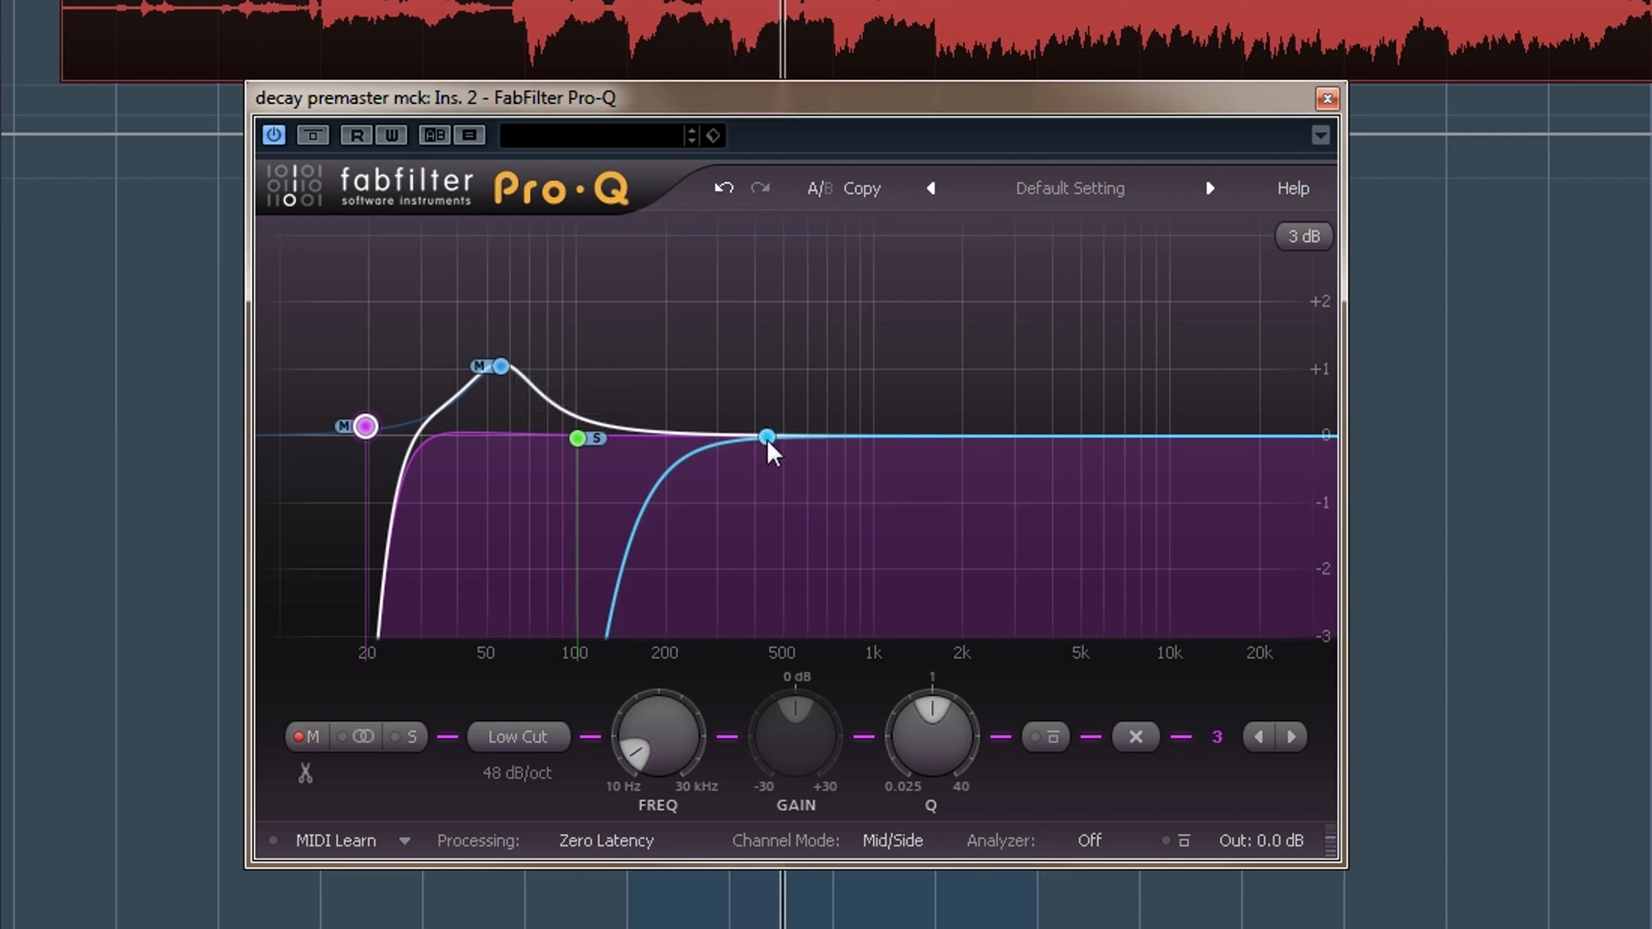
- Add a mid-only bell cut of about -0.48 dB at 338 Hz with a Q of about 3
{"action": "left_click_drag", "start_coordinate": [767, 450], "coordinate": [745, 468]}
{"action": "scroll", "coordinate": [744, 468], "scroll_direction": "up", "scroll_amount": 5}
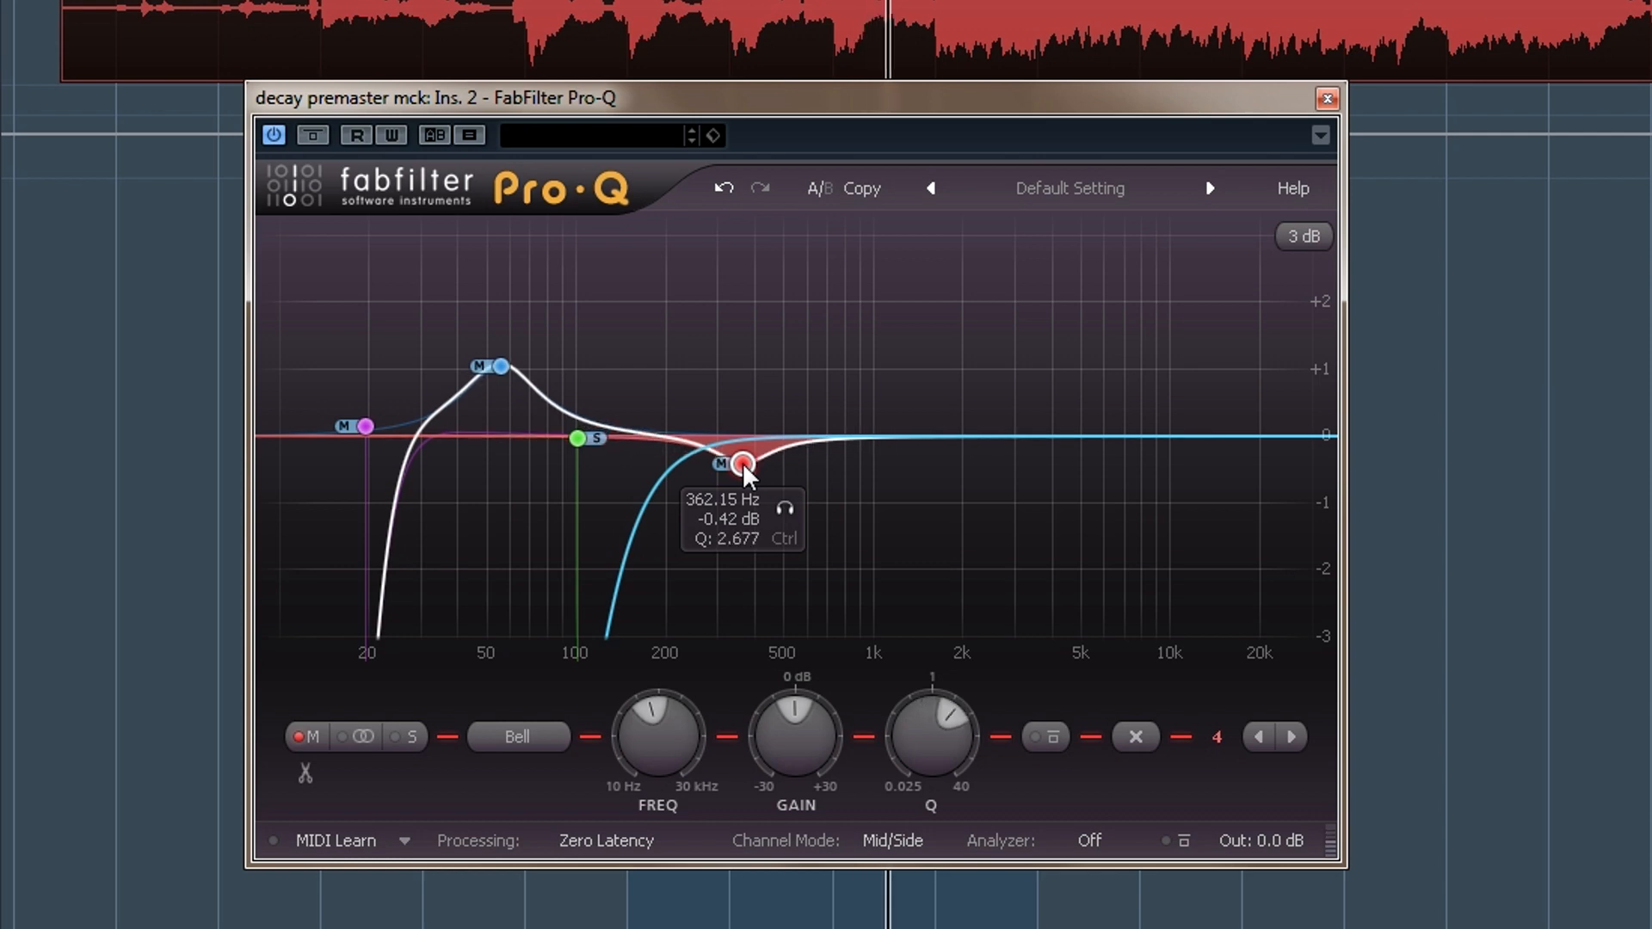
{"action": "scroll", "coordinate": [742, 462], "scroll_direction": "up", "scroll_amount": 1}
{"action": "left_click_drag", "start_coordinate": [742, 462], "coordinate": [734, 470]}
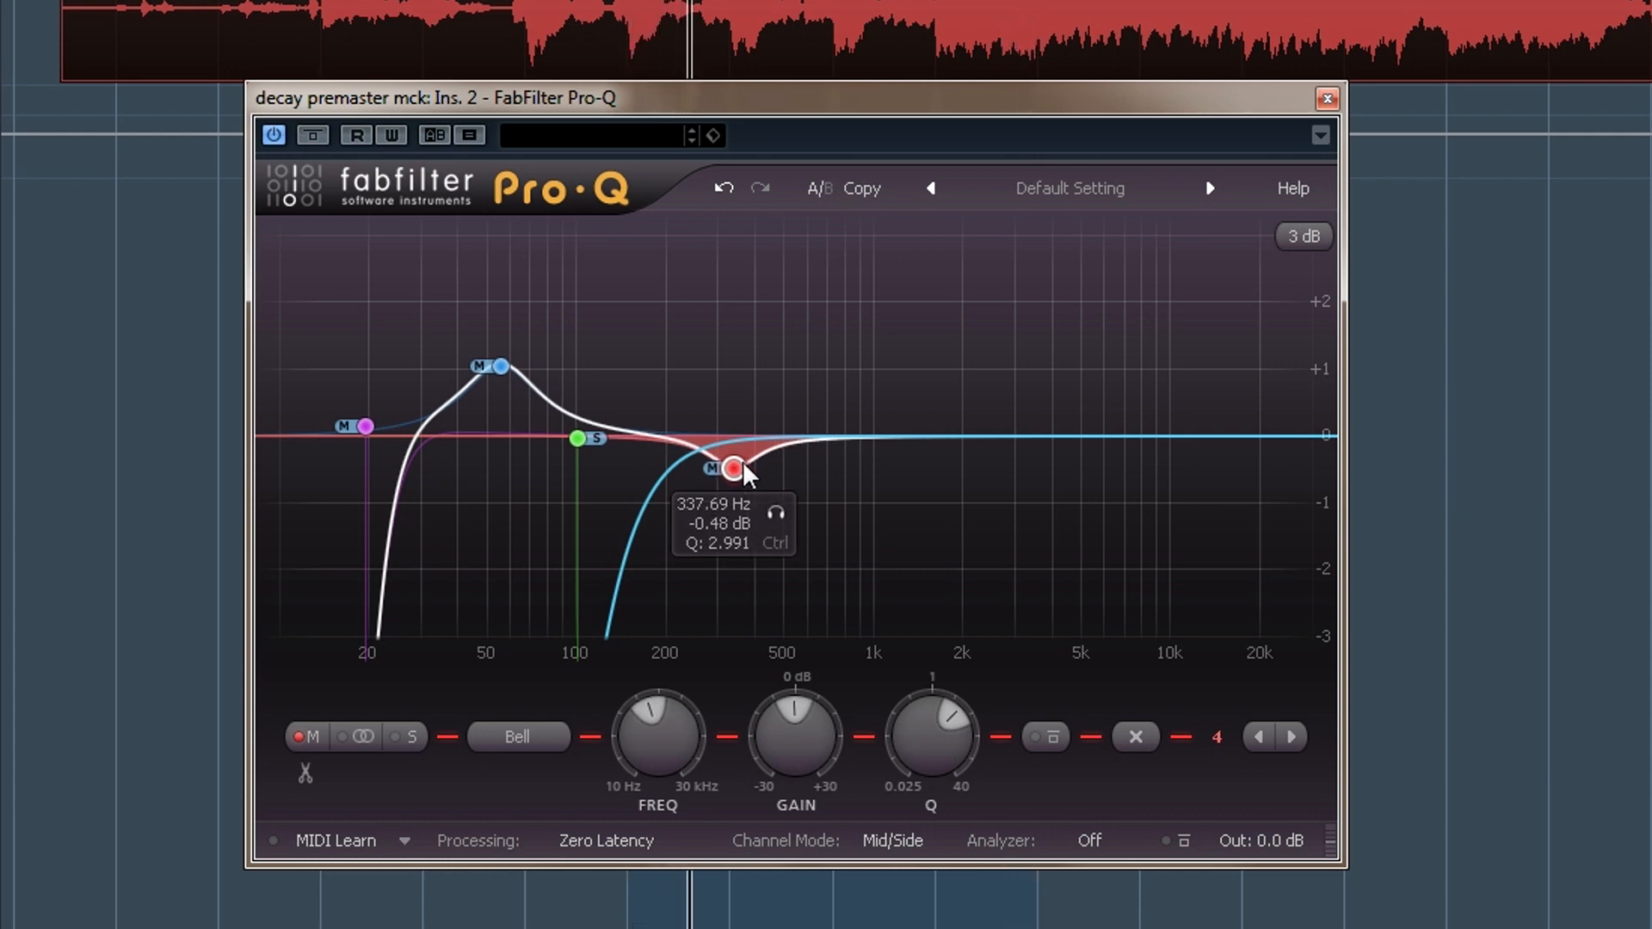
- Add a side-only High Shelf boost of about +1.7 dB at 2.4 kHz
{"action": "left_click_drag", "start_coordinate": [1132, 436], "coordinate": [1132, 405]}
{"action": "left_click", "coordinate": [404, 737]}
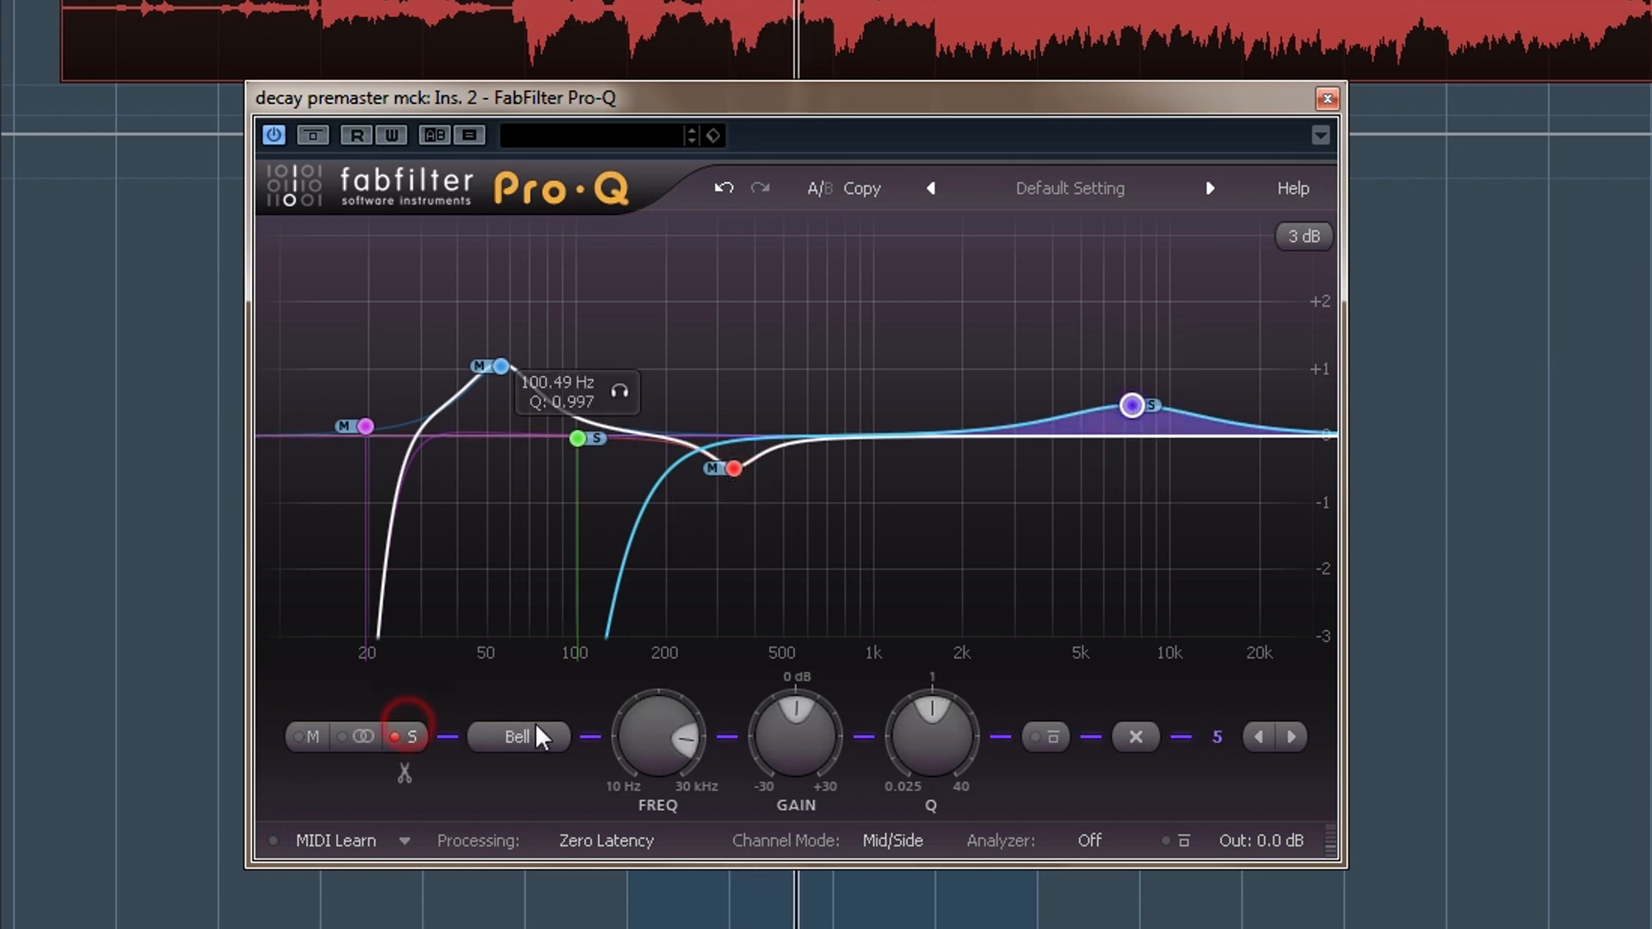
{"action": "left_click", "coordinate": [522, 737]}
{"action": "left_click", "coordinate": [568, 870]}
{"action": "left_click_drag", "start_coordinate": [1137, 419], "coordinate": [988, 344]}
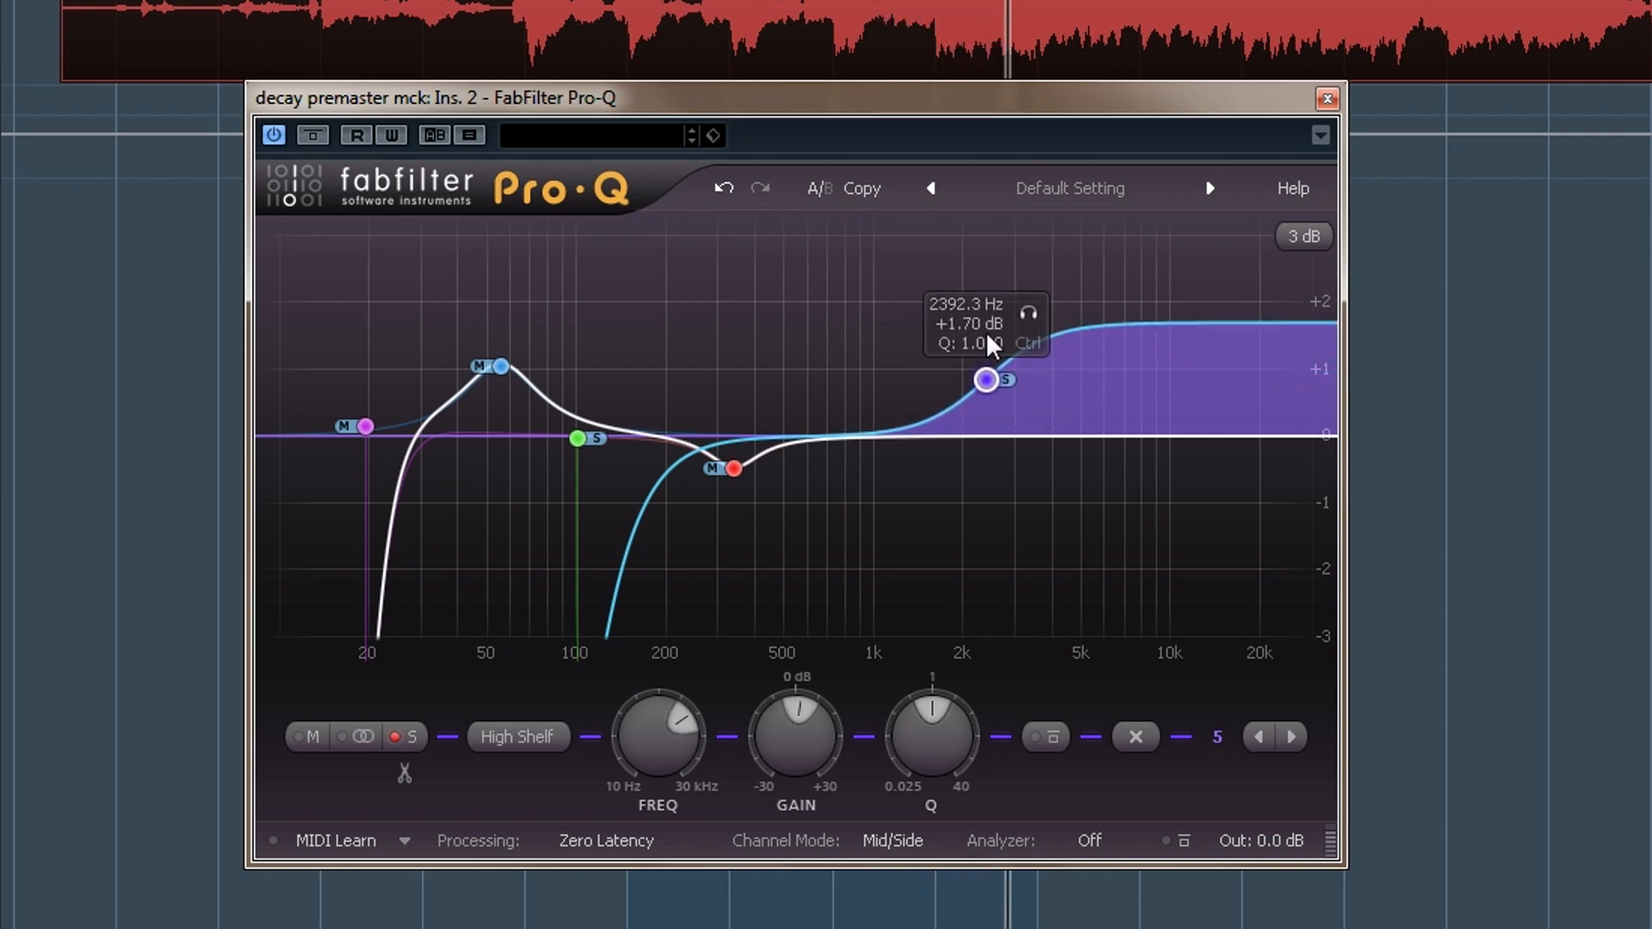
{"action": "double_click", "coordinate": [826, 378]}
{"action": "left_click_drag", "start_coordinate": [863, 310], "coordinate": [862, 611]}
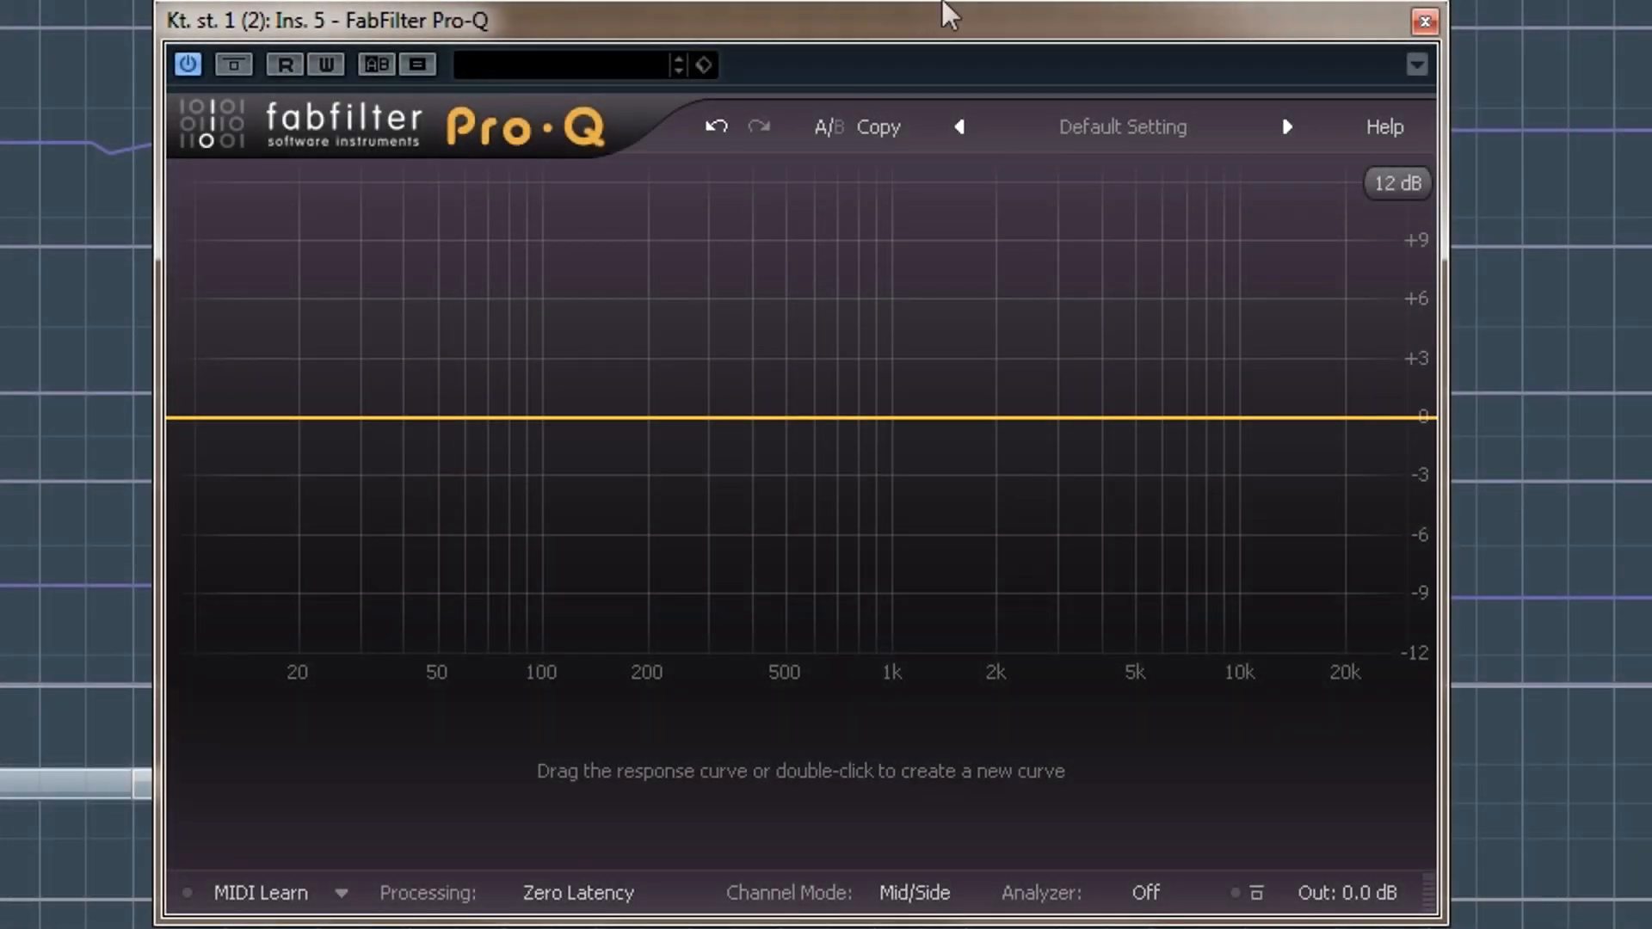
- Add a bell cut of about -3.4 dB at 5.16 kHz with a Q of about 1.85 in the empty equalizer
{"action": "left_click_drag", "start_coordinate": [1134, 418], "coordinate": [1142, 489]}
{"action": "scroll", "coordinate": [1142, 488], "scroll_direction": "up", "scroll_amount": 5}
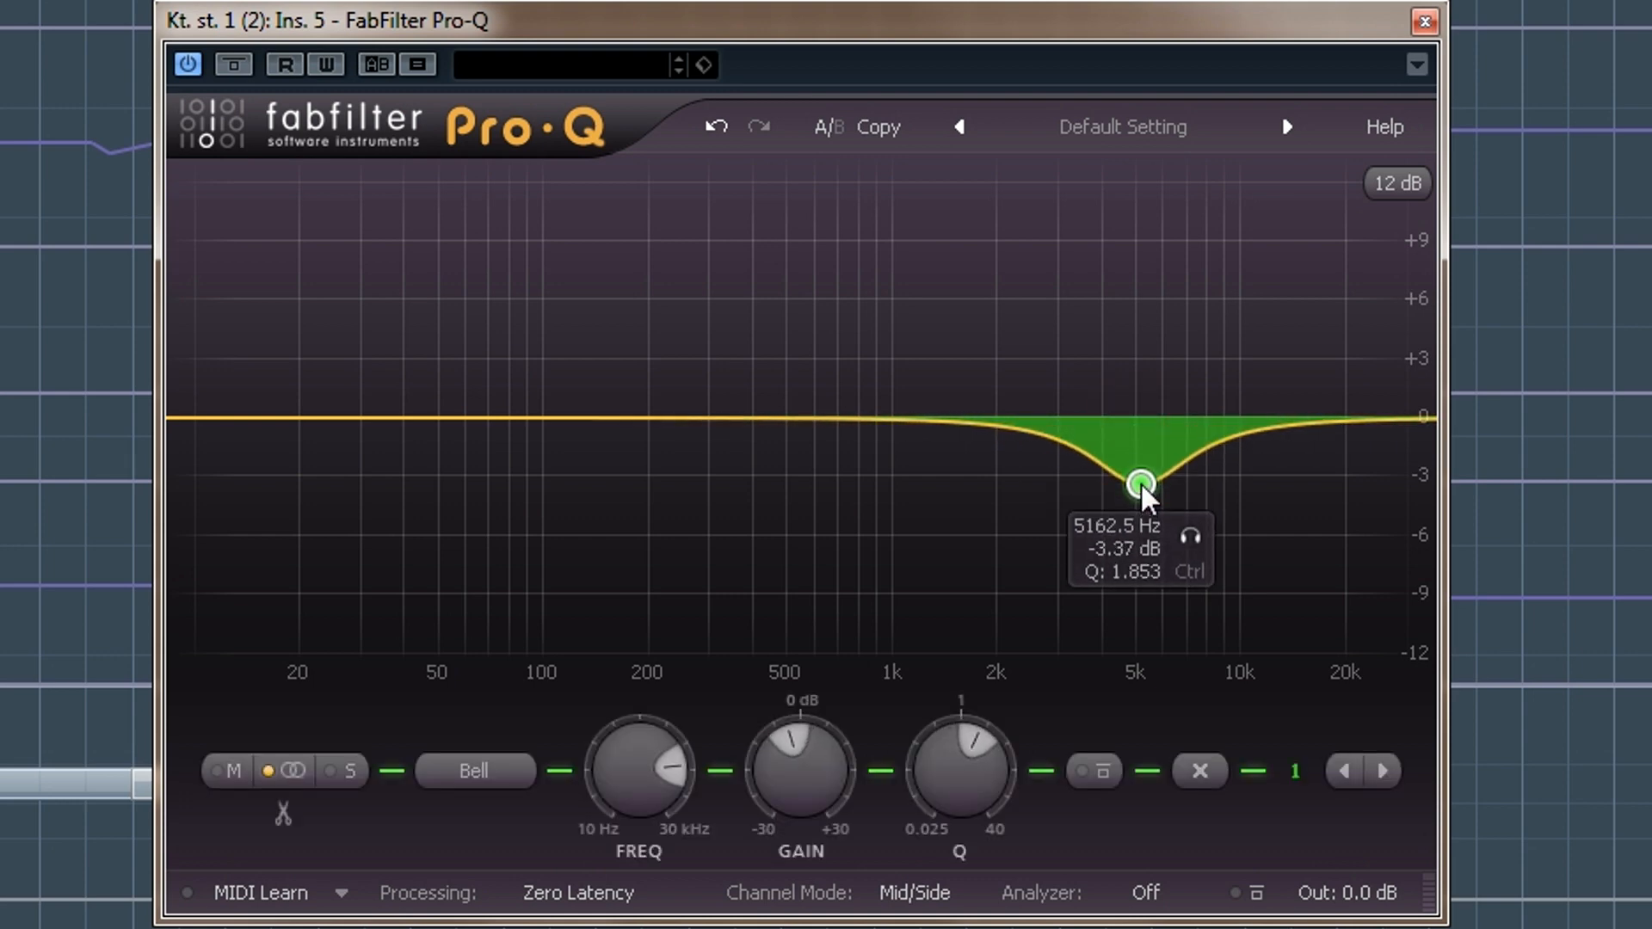
- Shift the bell cut to a slightly higher frequency, keeping its gain at about -3.4 dB
{"action": "left_click_drag", "start_coordinate": [1141, 489], "coordinate": [1166, 487]}
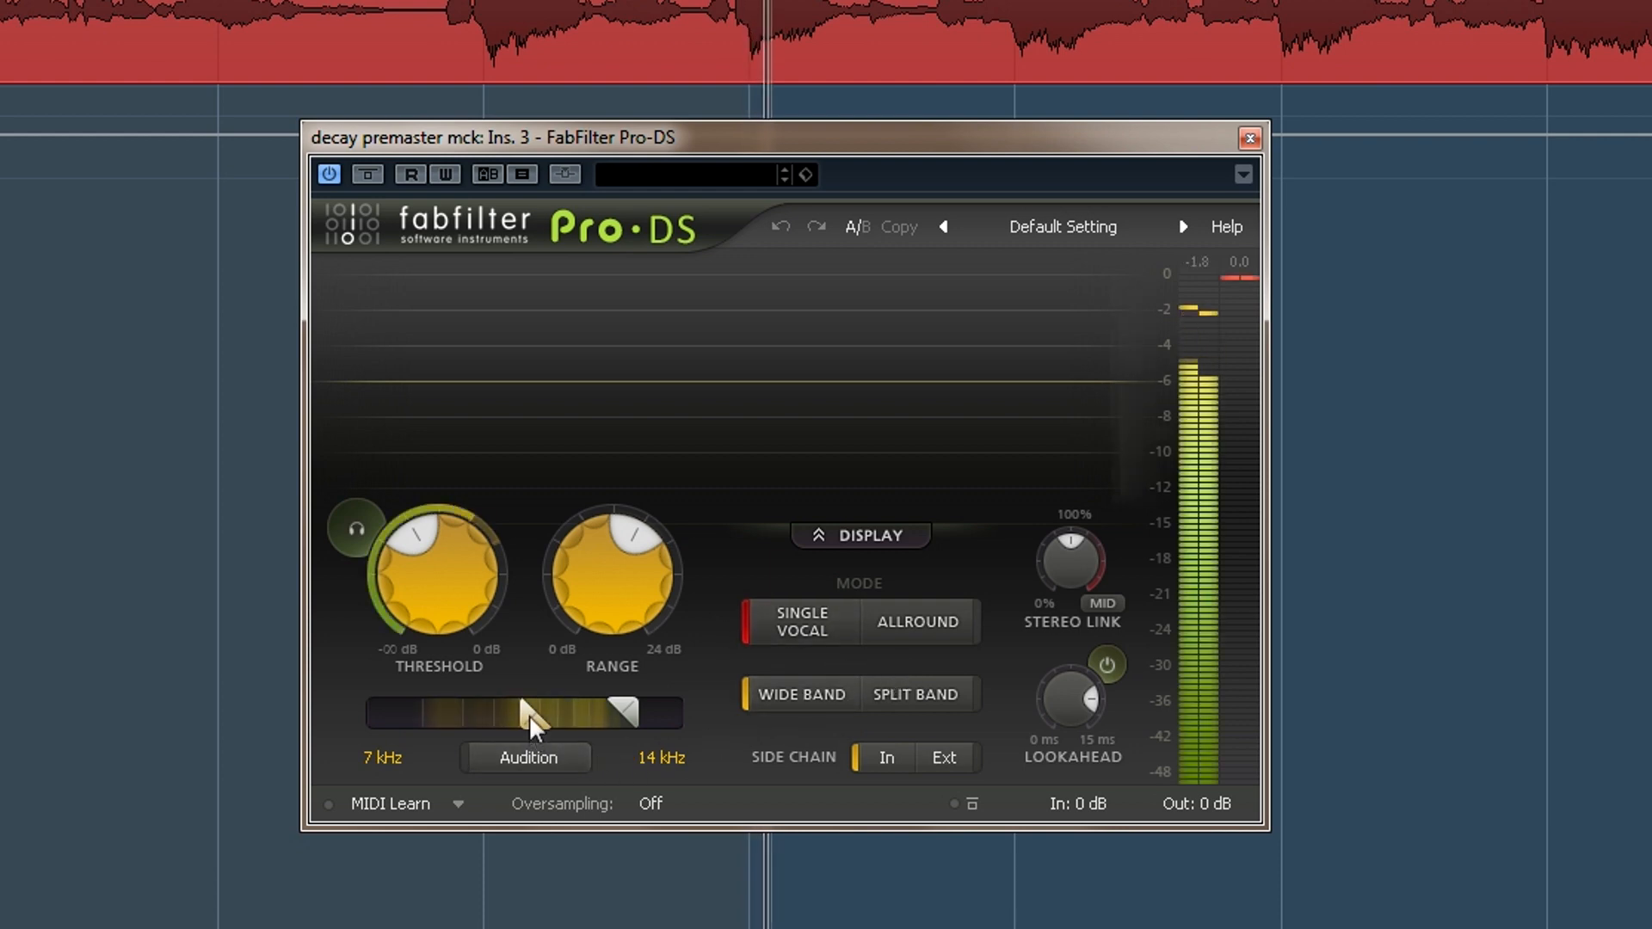
- Set the de-esser's detection range to about 6.36–14.86 kHz during playback and briefly audition the side-chain signal
{"action": "key", "text": "space"}
{"action": "mouse_move", "coordinate": [528, 726]}
{"action": "left_mouse_down"}
{"action": "mouse_move", "coordinate": [498, 718]}
{"action": "mouse_move", "coordinate": [516, 711]}
{"action": "left_mouse_up"}
{"action": "left_click_drag", "start_coordinate": [621, 711], "coordinate": [635, 713]}
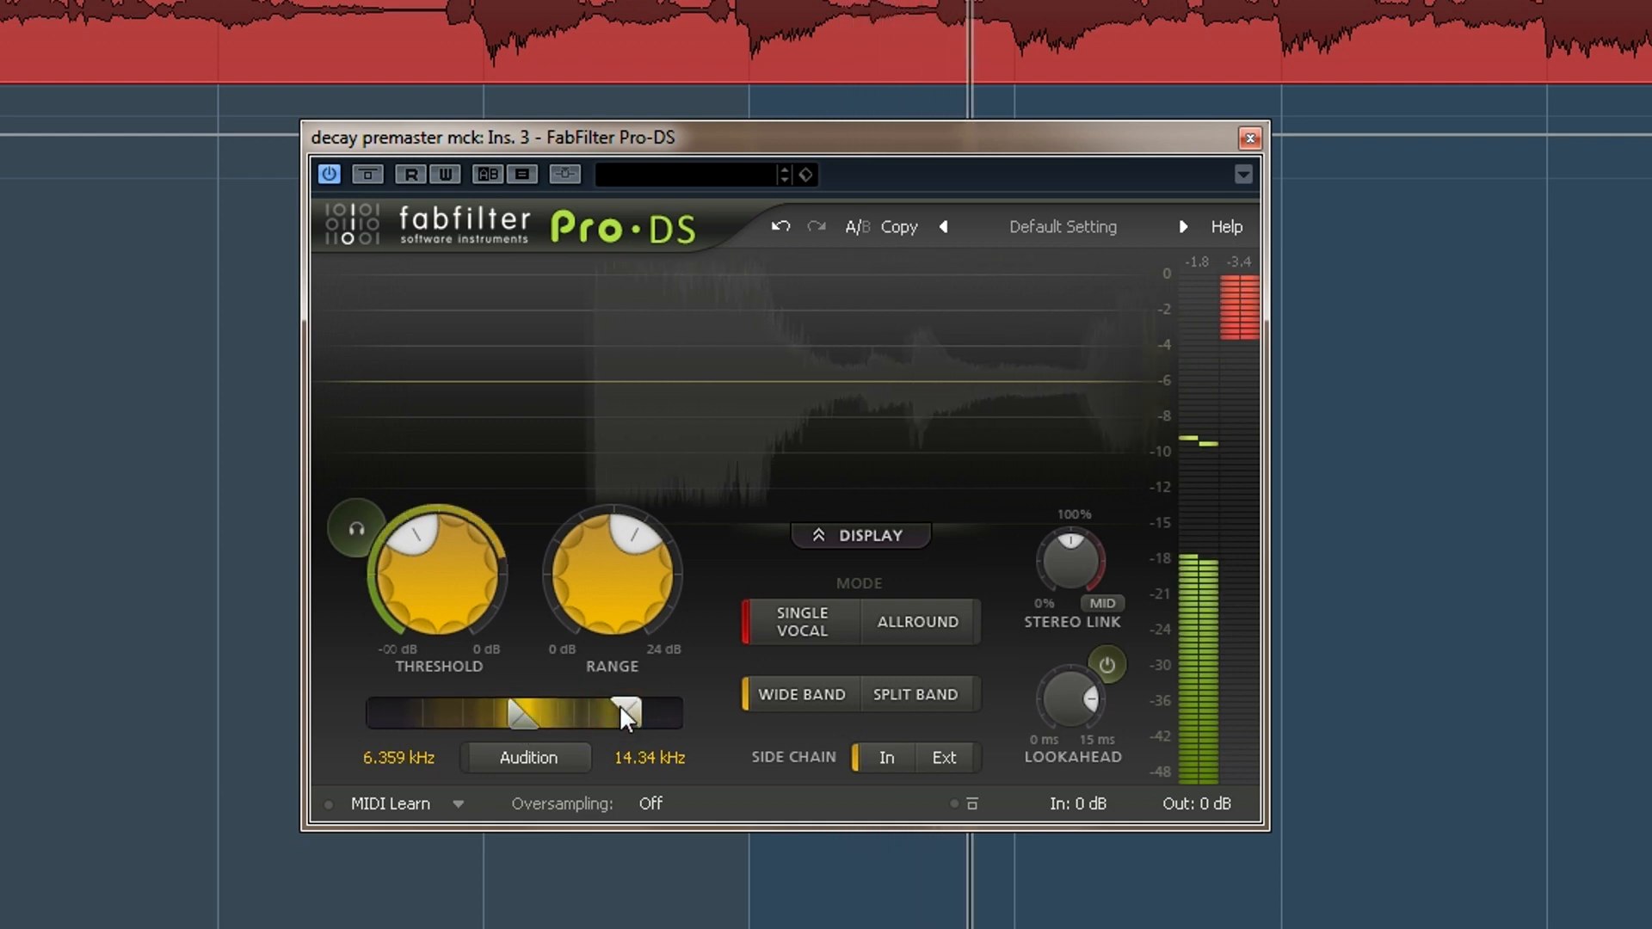
{"action": "left_click", "coordinate": [549, 759]}
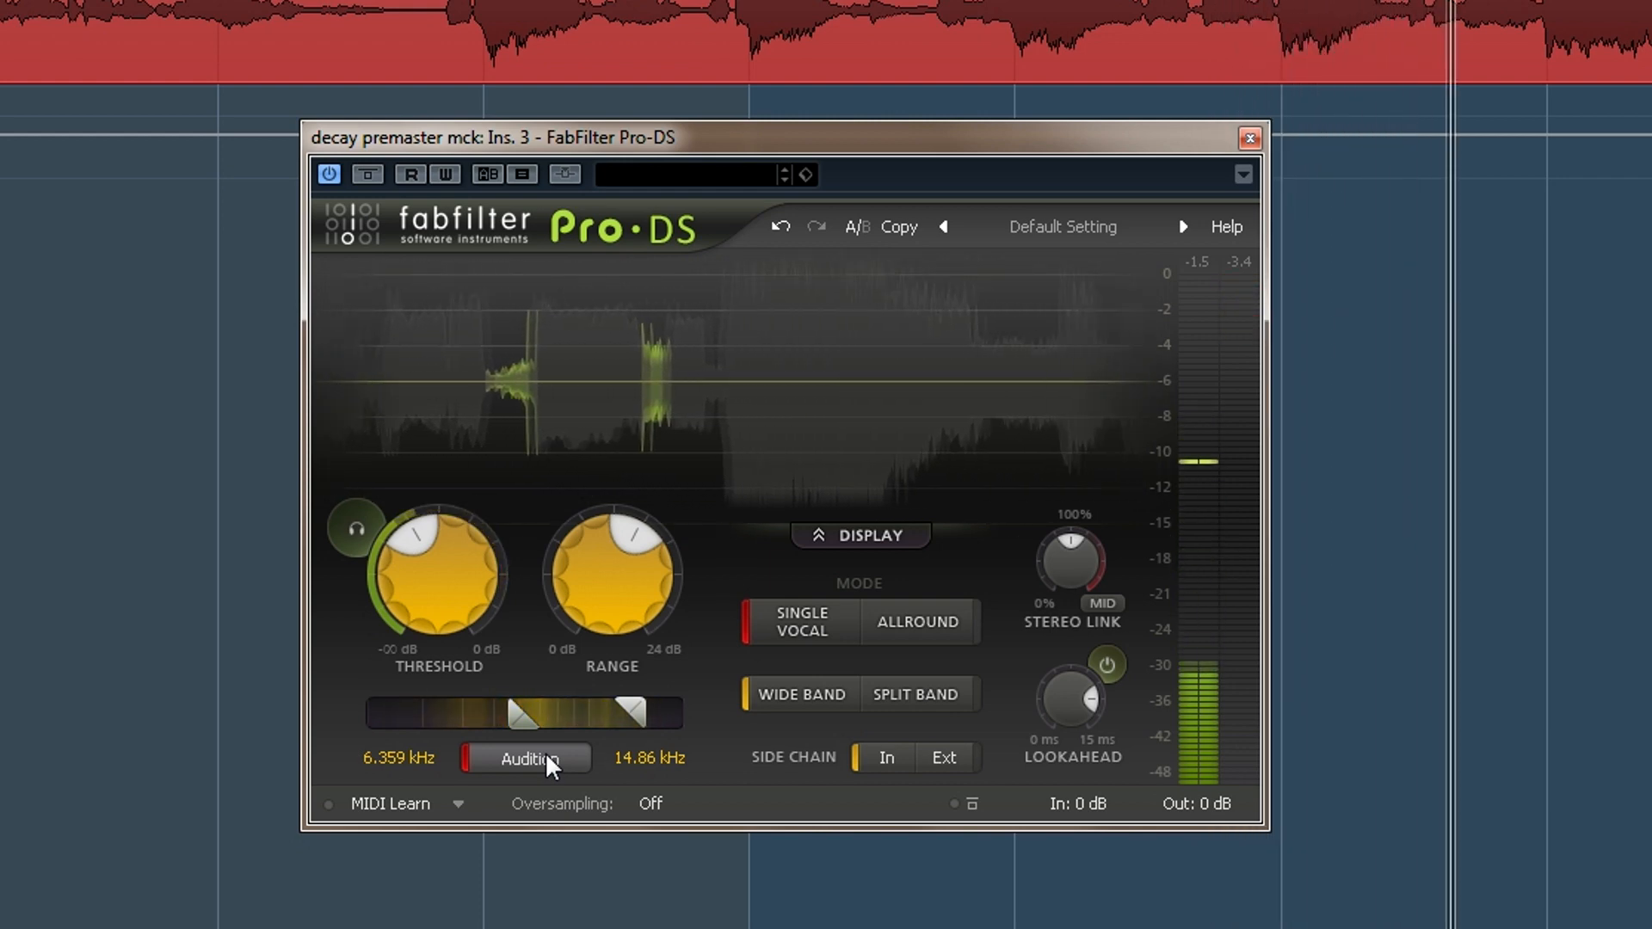
{"action": "left_click", "coordinate": [546, 757]}
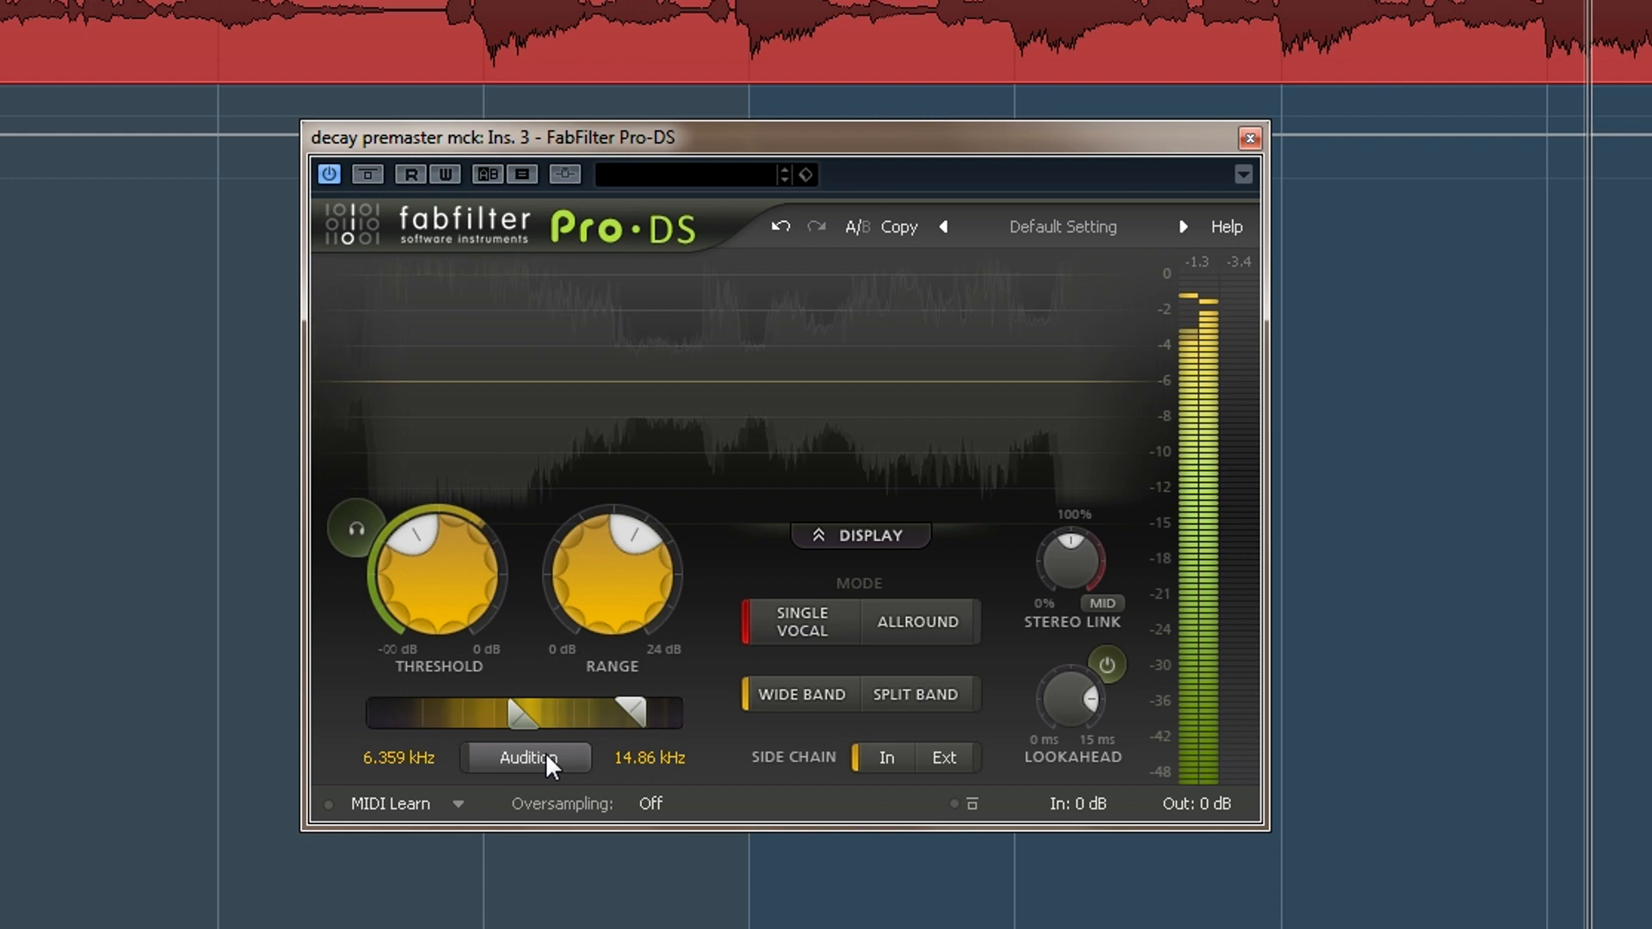
{"action": "key", "text": "space"}
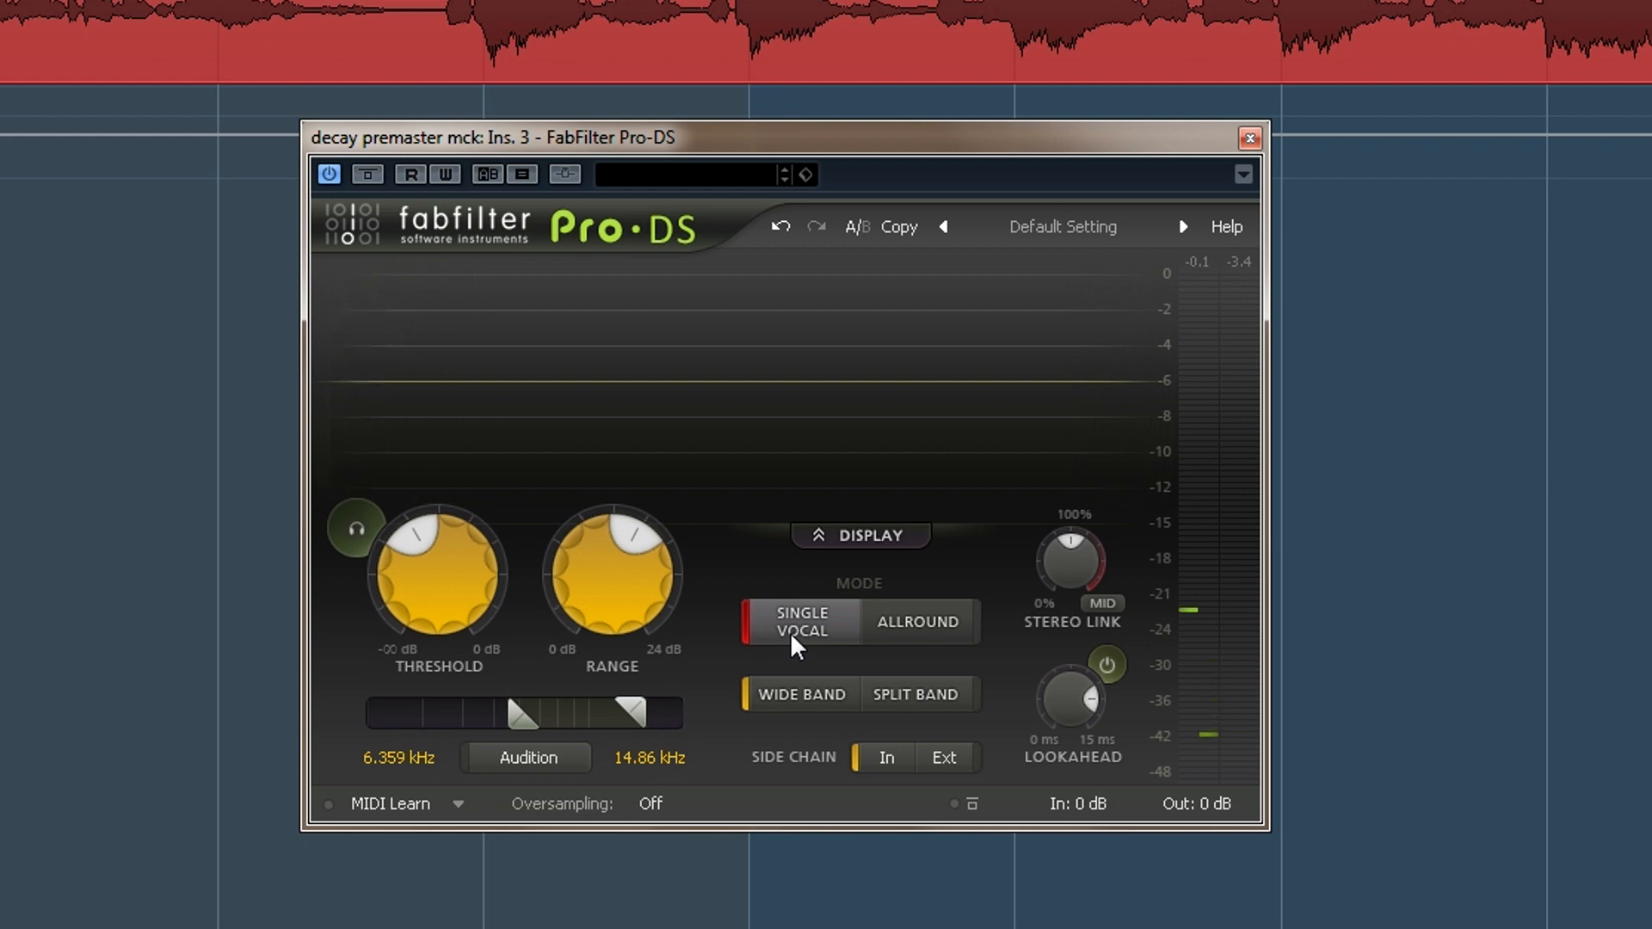
- Switch the de-esser to Allround mode with Split Band processing and play the track to hear it
{"action": "left_click", "coordinate": [921, 635]}
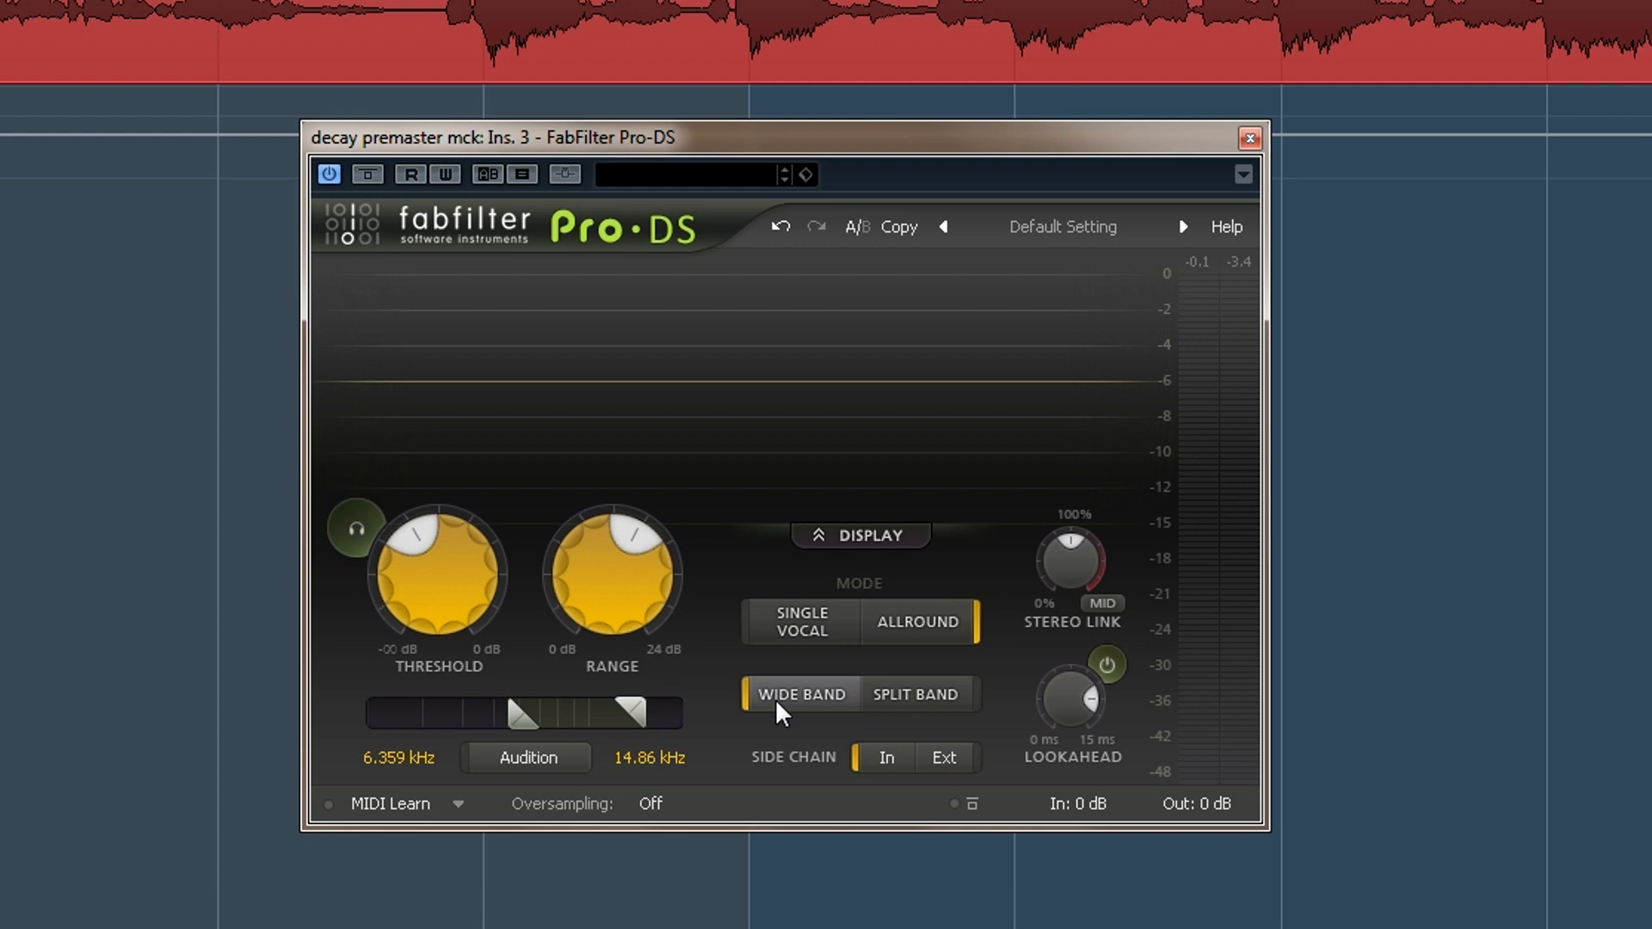
{"action": "left_click", "coordinate": [921, 698]}
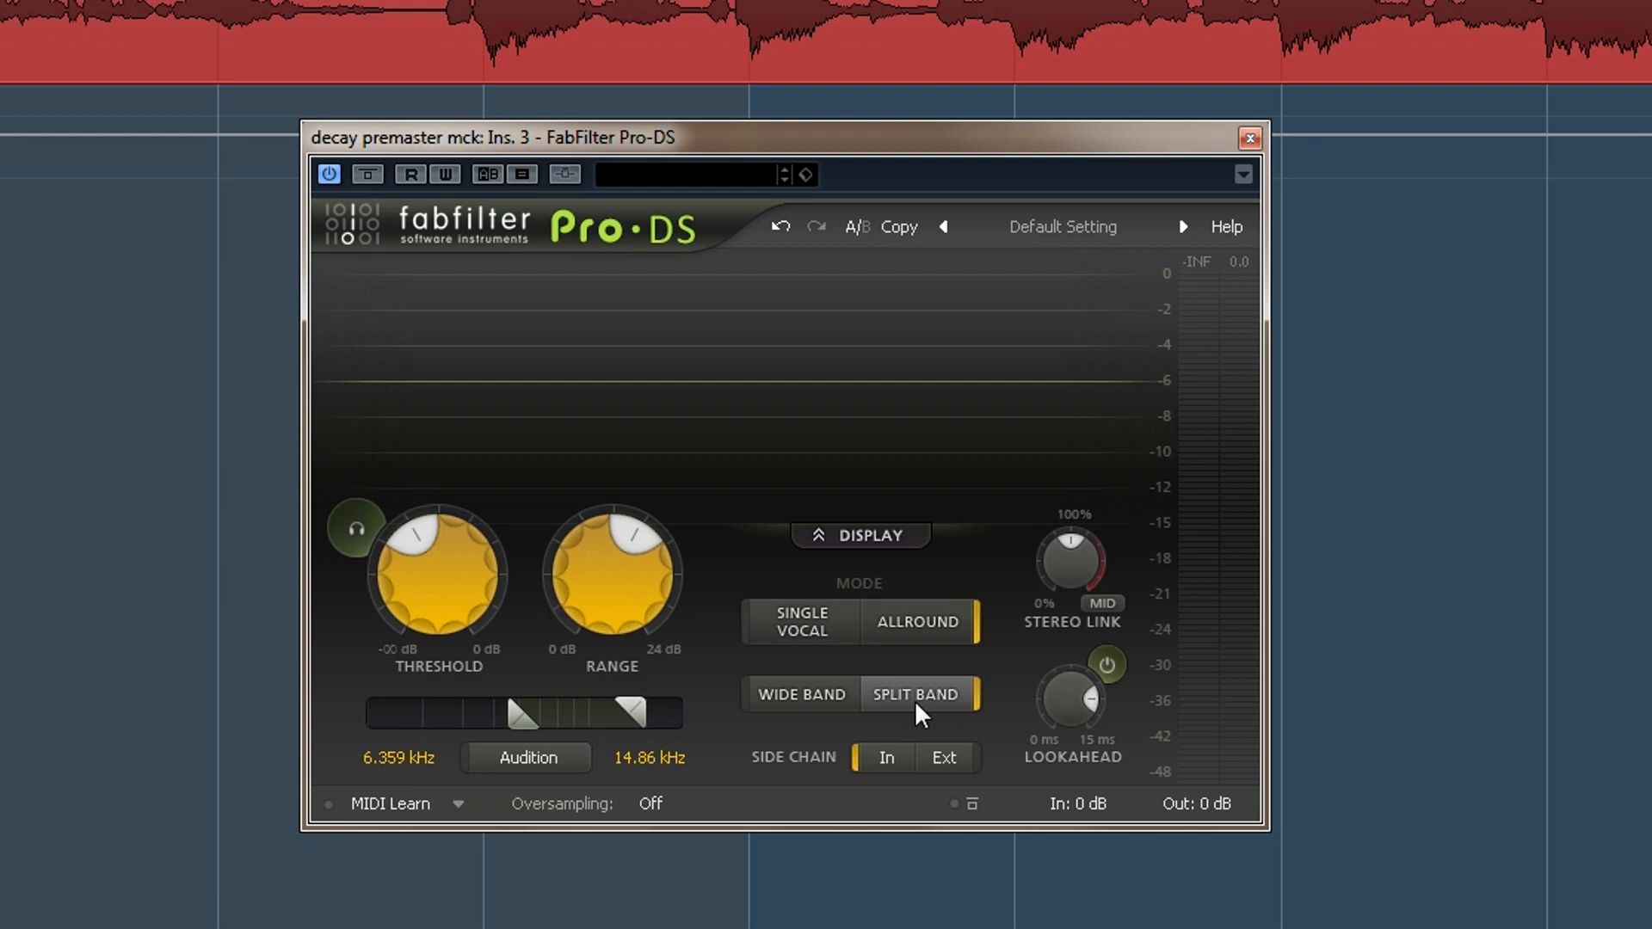
{"action": "key", "text": "space"}
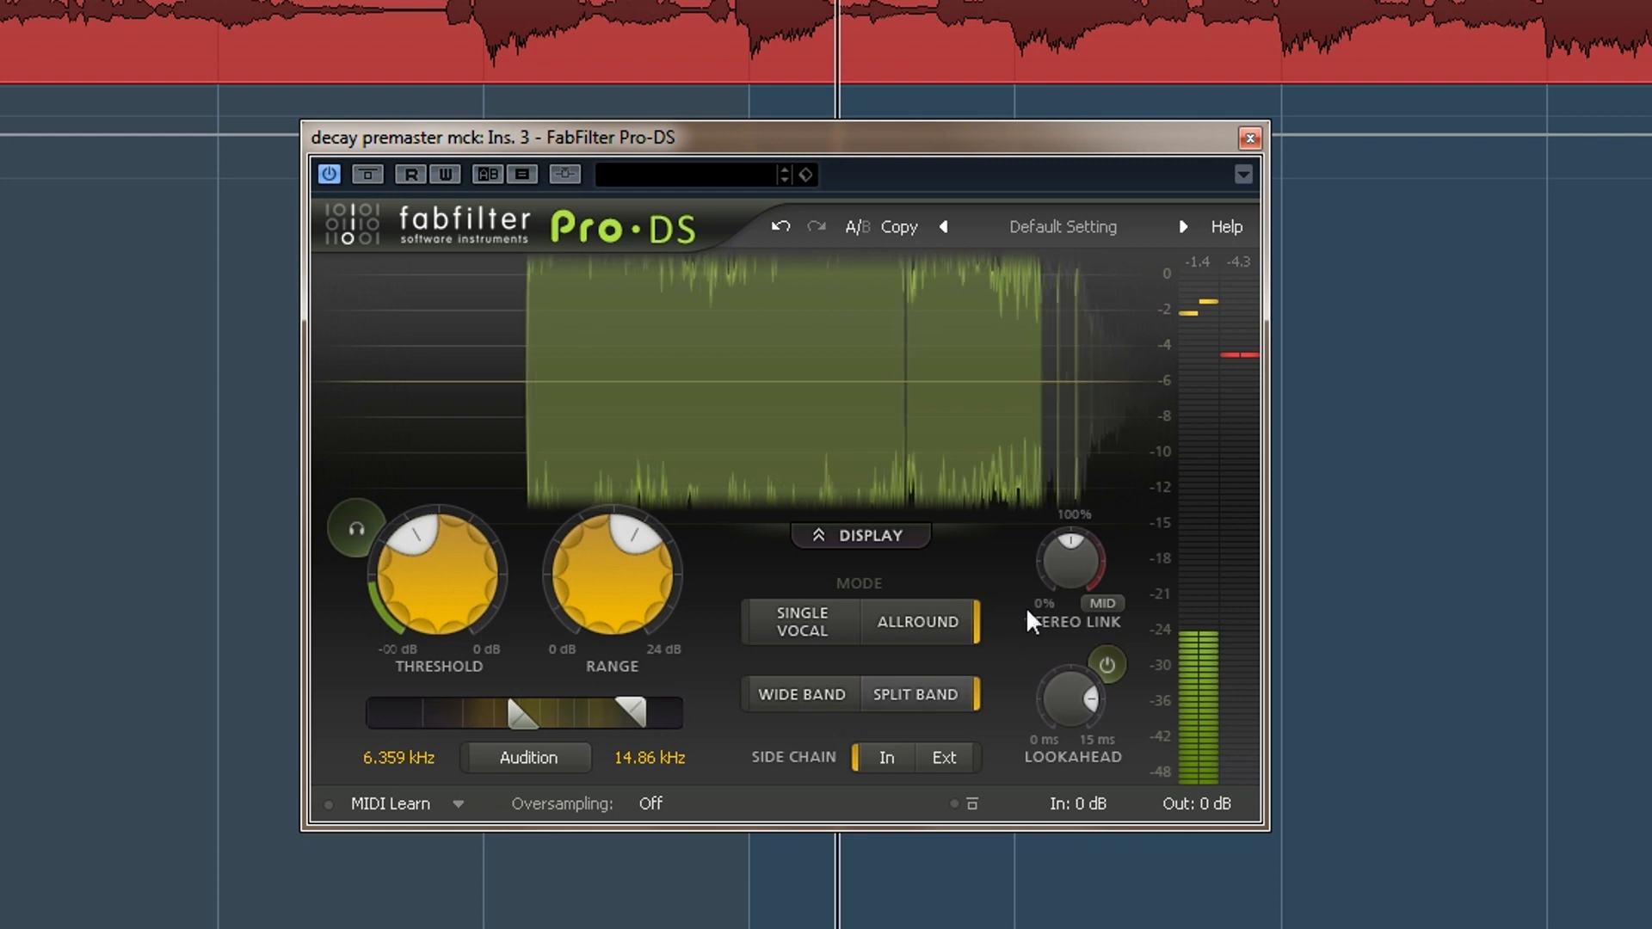
- Raise the de-esser's Stereo Link to its maximum, leaving the Mid/Side choice on Mid
{"action": "mouse_move", "coordinate": [1057, 566]}
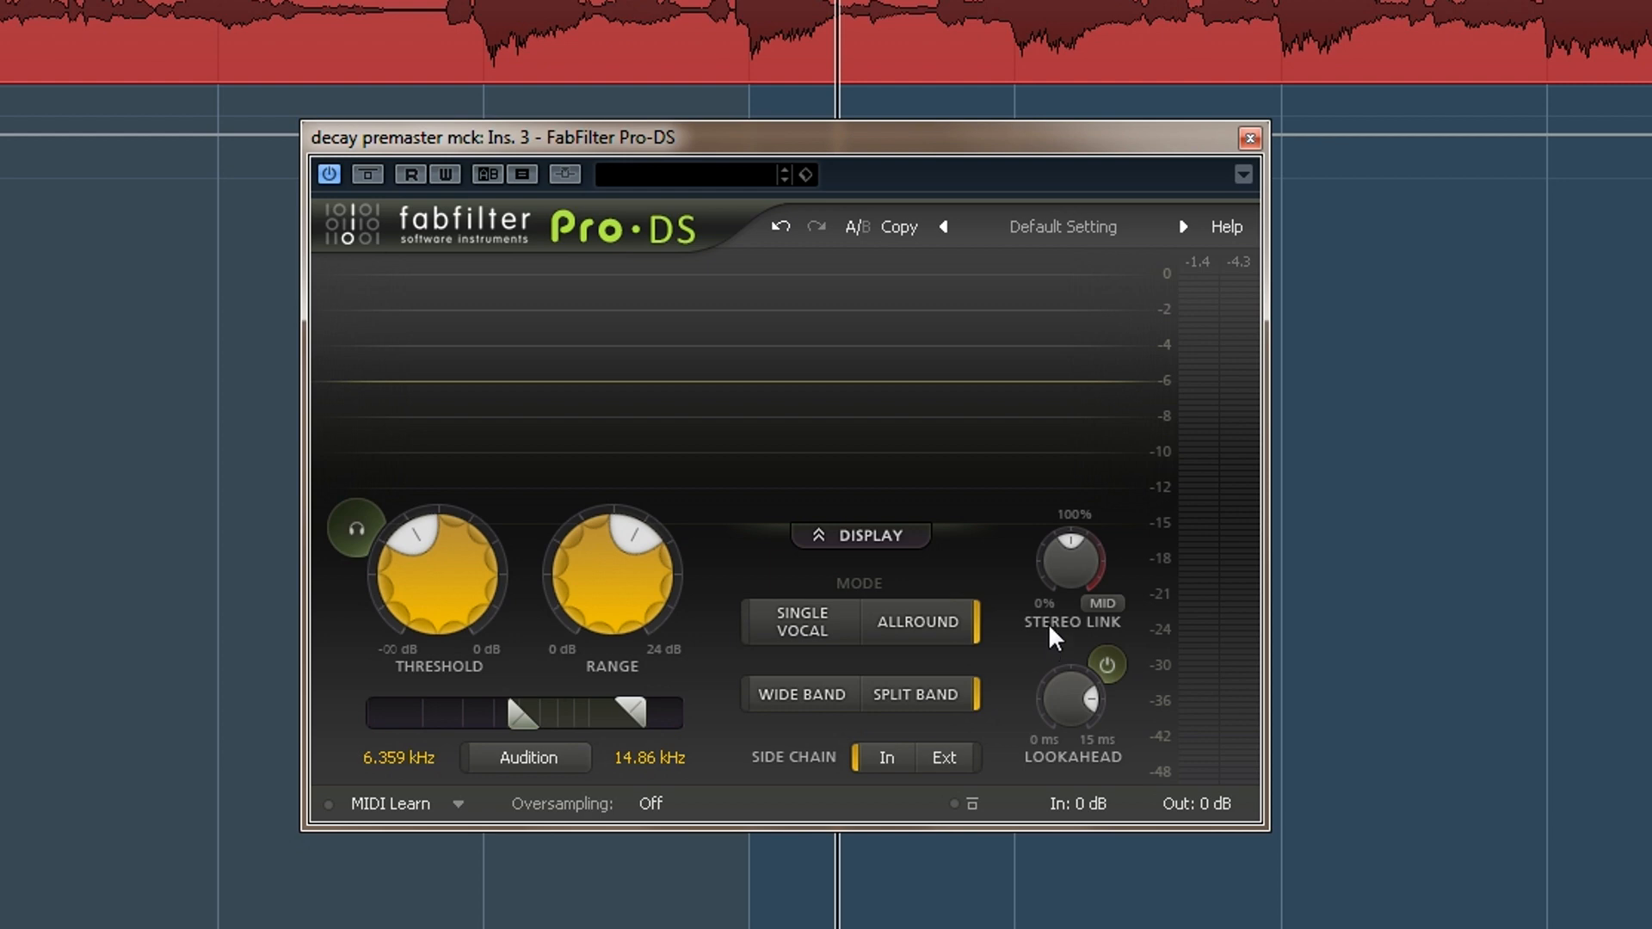
{"action": "left_click_drag", "start_coordinate": [1065, 576], "coordinate": [1119, 574]}
{"action": "left_click", "coordinate": [1104, 603]}
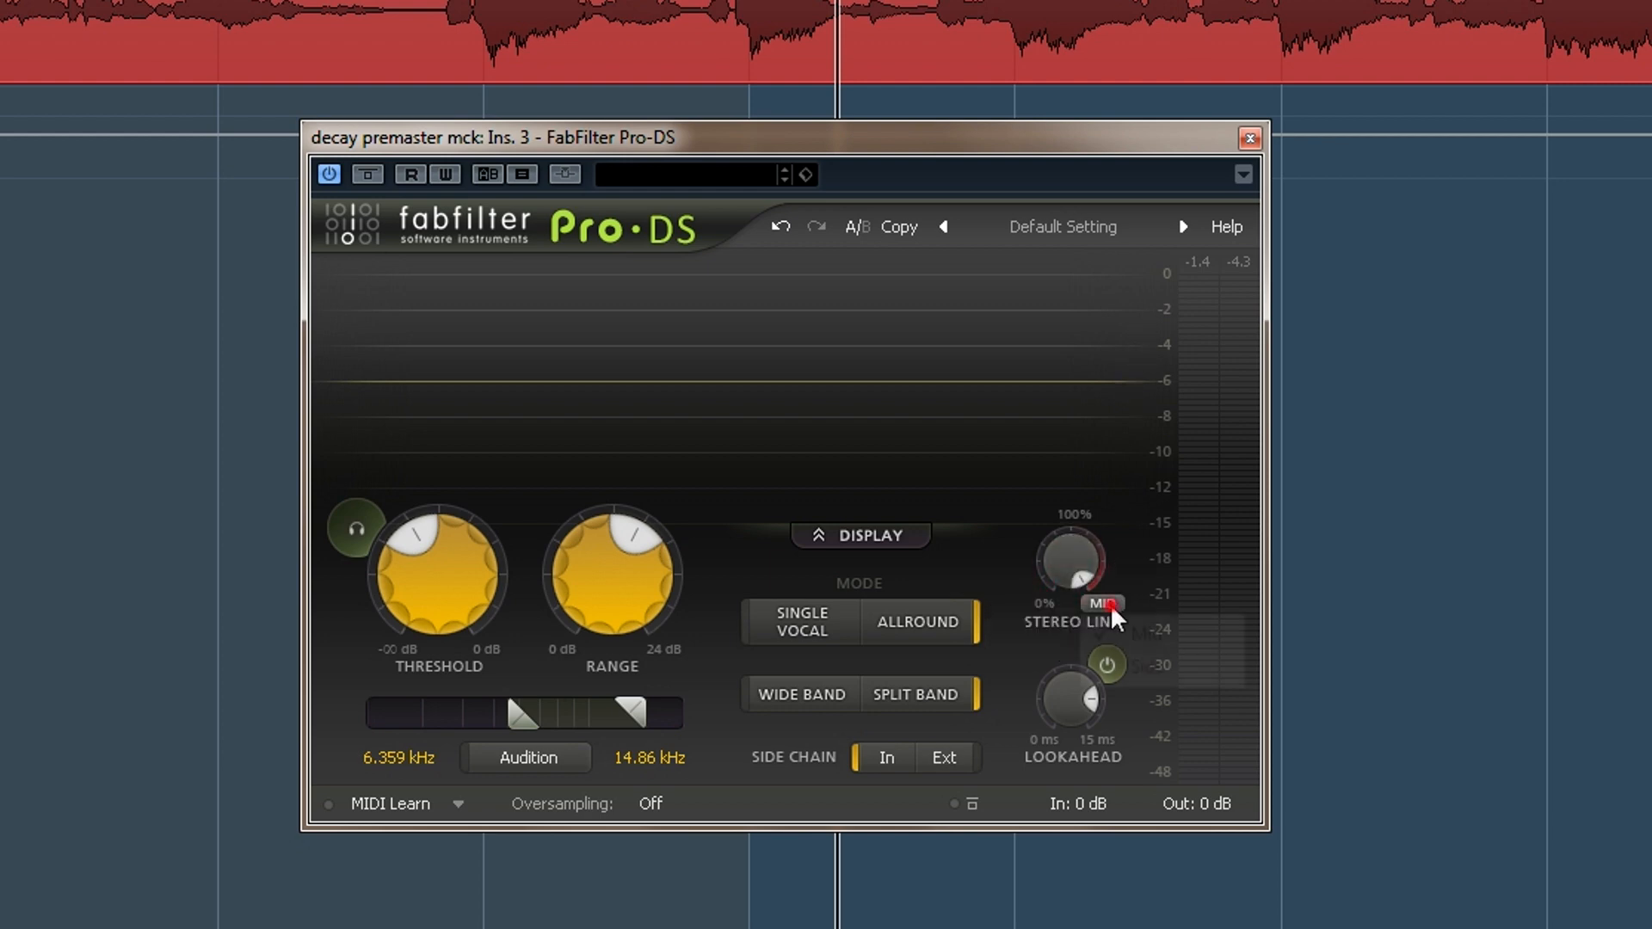
{"action": "left_click", "coordinate": [991, 575]}
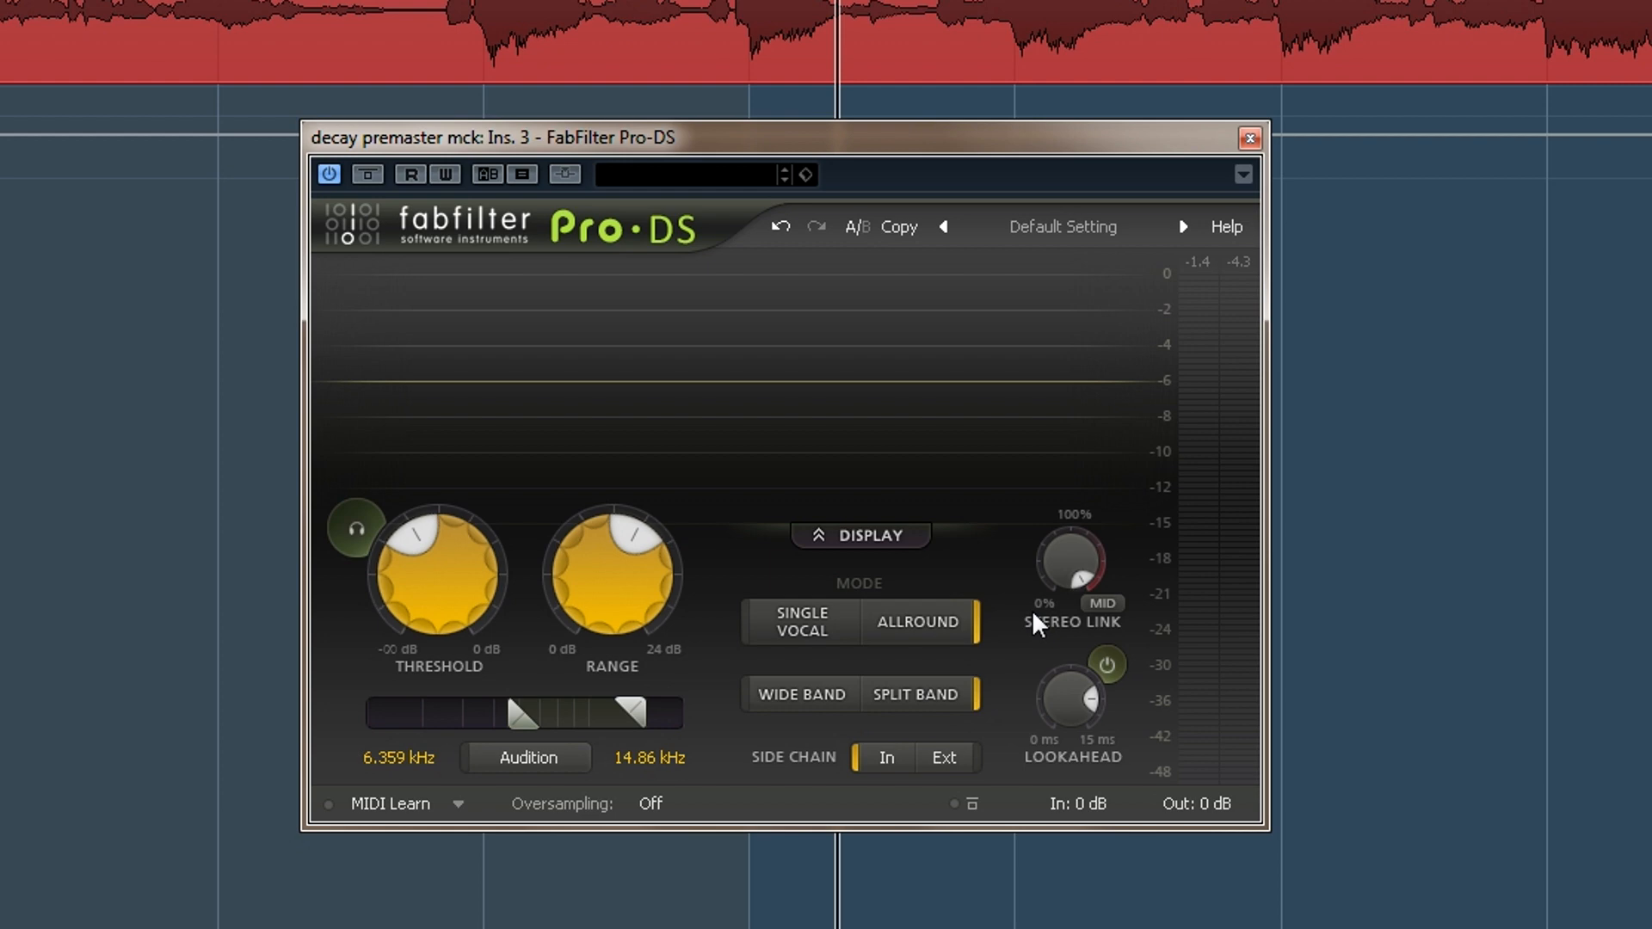
{"action": "left_click", "coordinate": [1100, 603]}
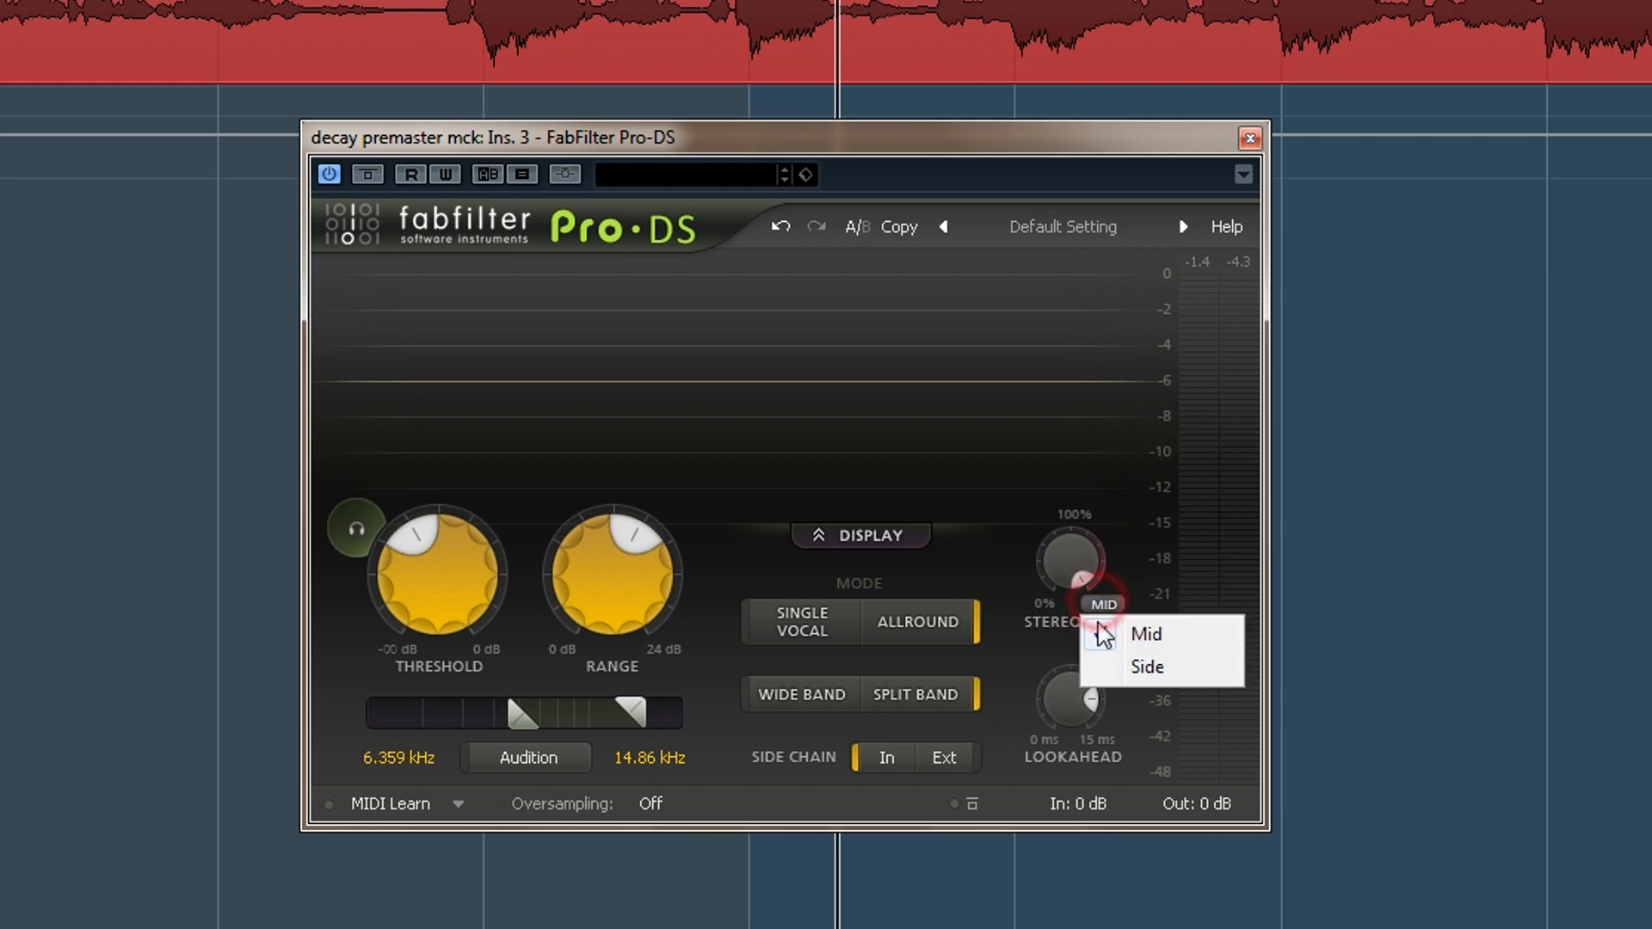
{"action": "left_click", "coordinate": [1019, 626]}
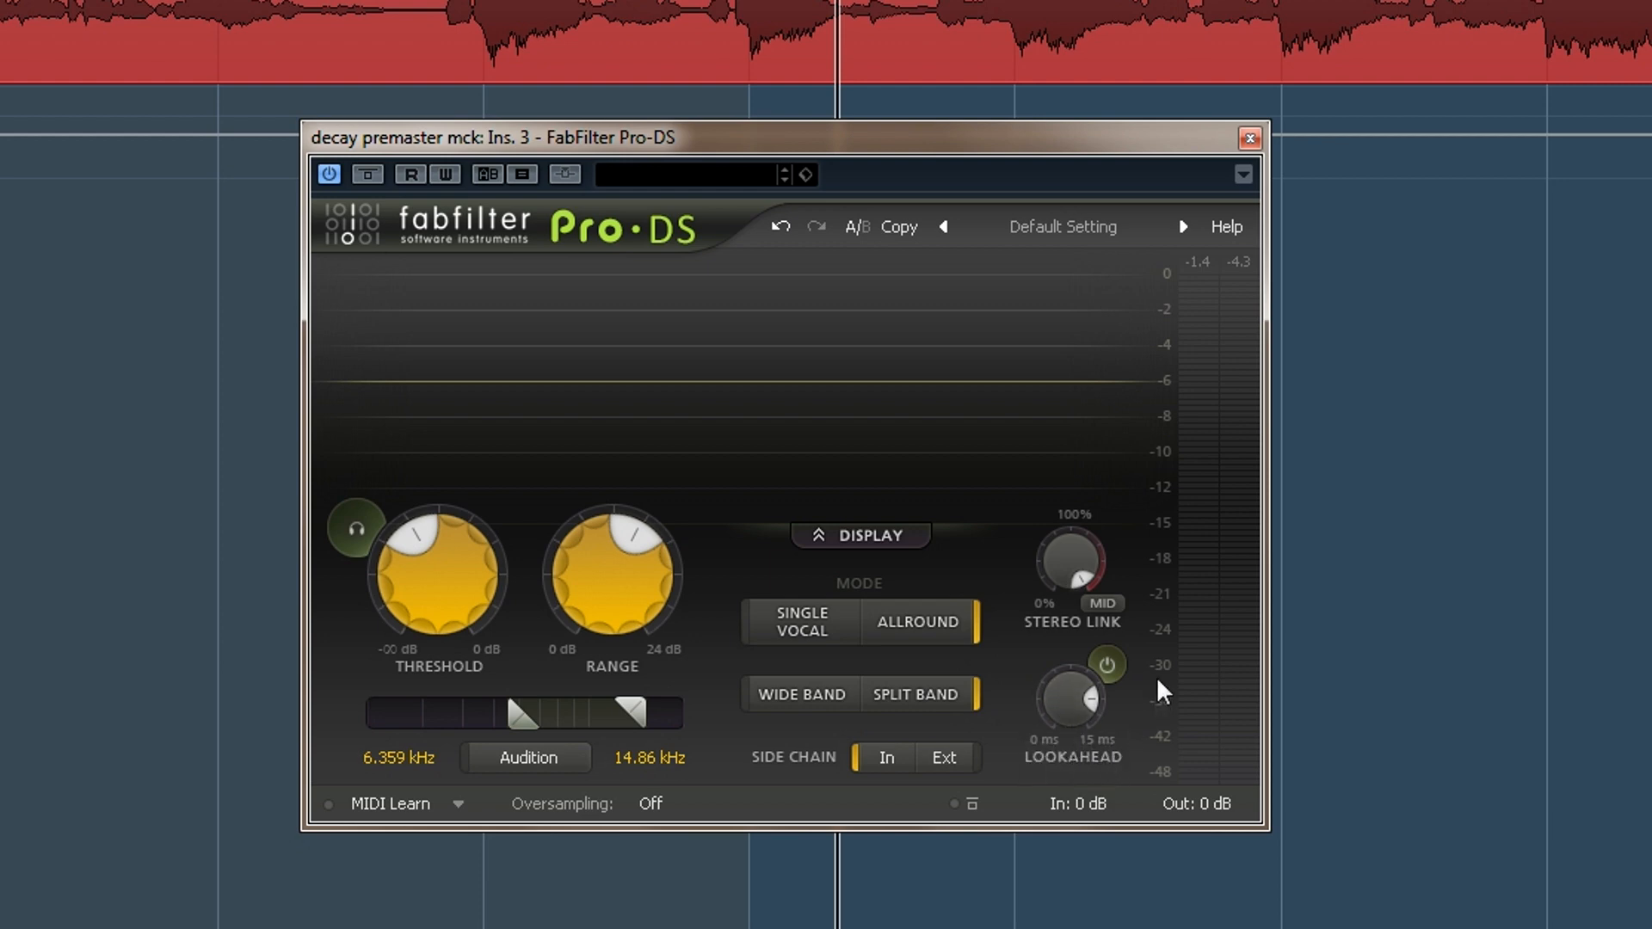
- Switch the de-esser's lookahead off and back on
{"action": "left_click", "coordinate": [1107, 670]}
{"action": "left_click", "coordinate": [1107, 669]}
{"action": "mouse_move", "coordinate": [1078, 702]}
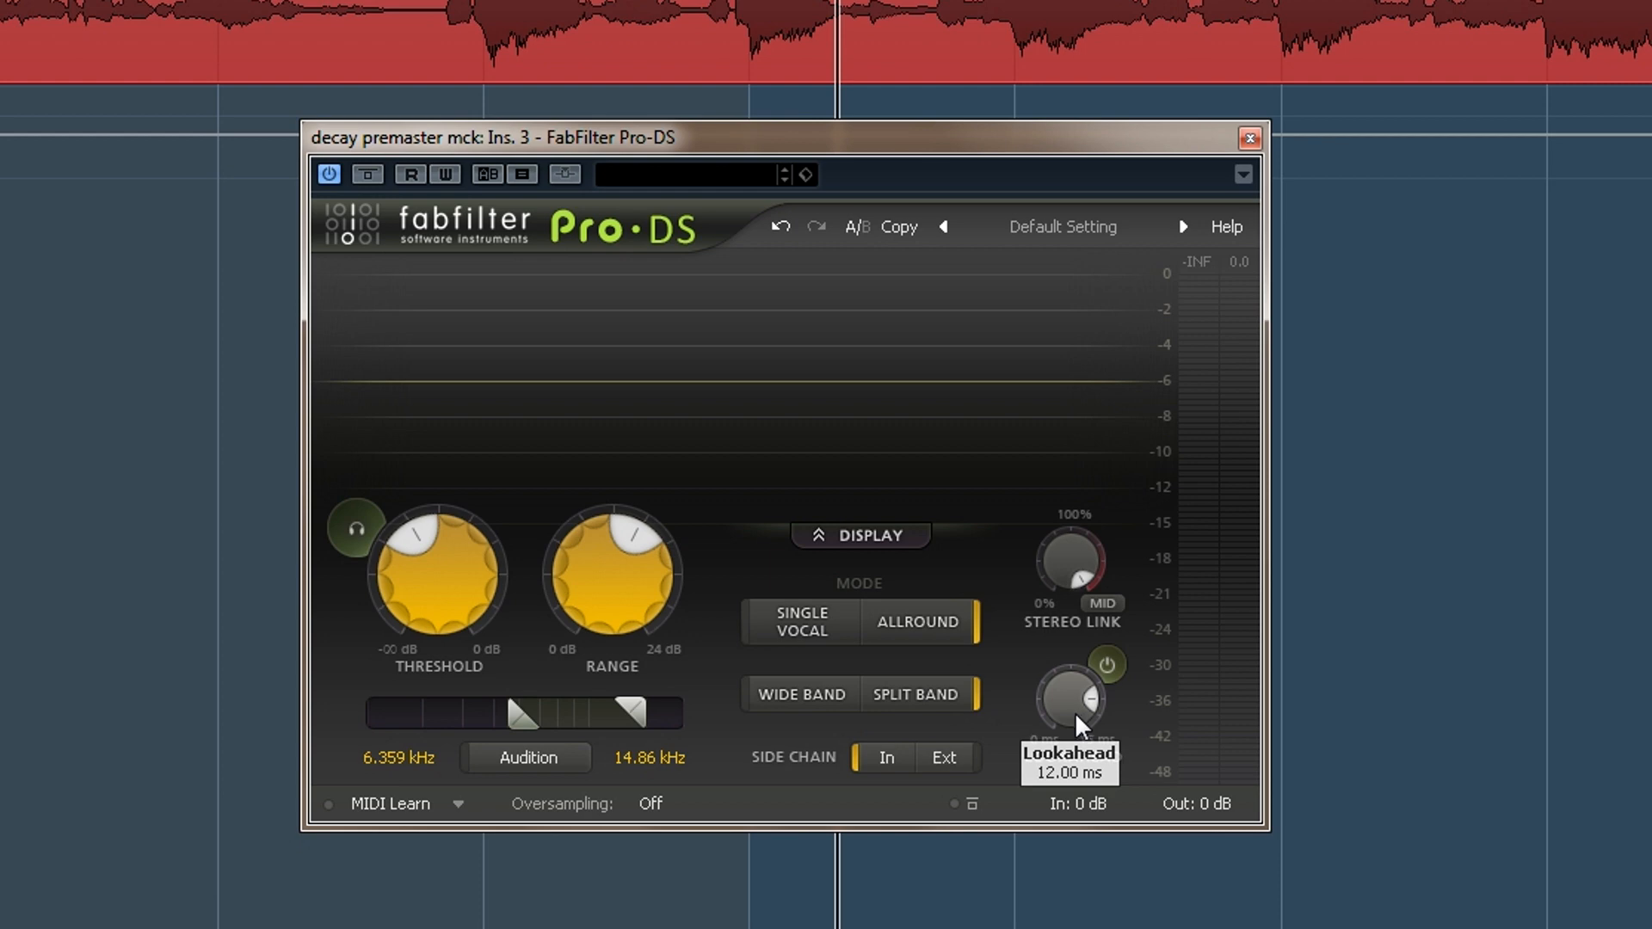
- Raise the de-esser's threshold to about -12.5 dB during playback and fine-tune it by ear
{"action": "key", "text": "space"}
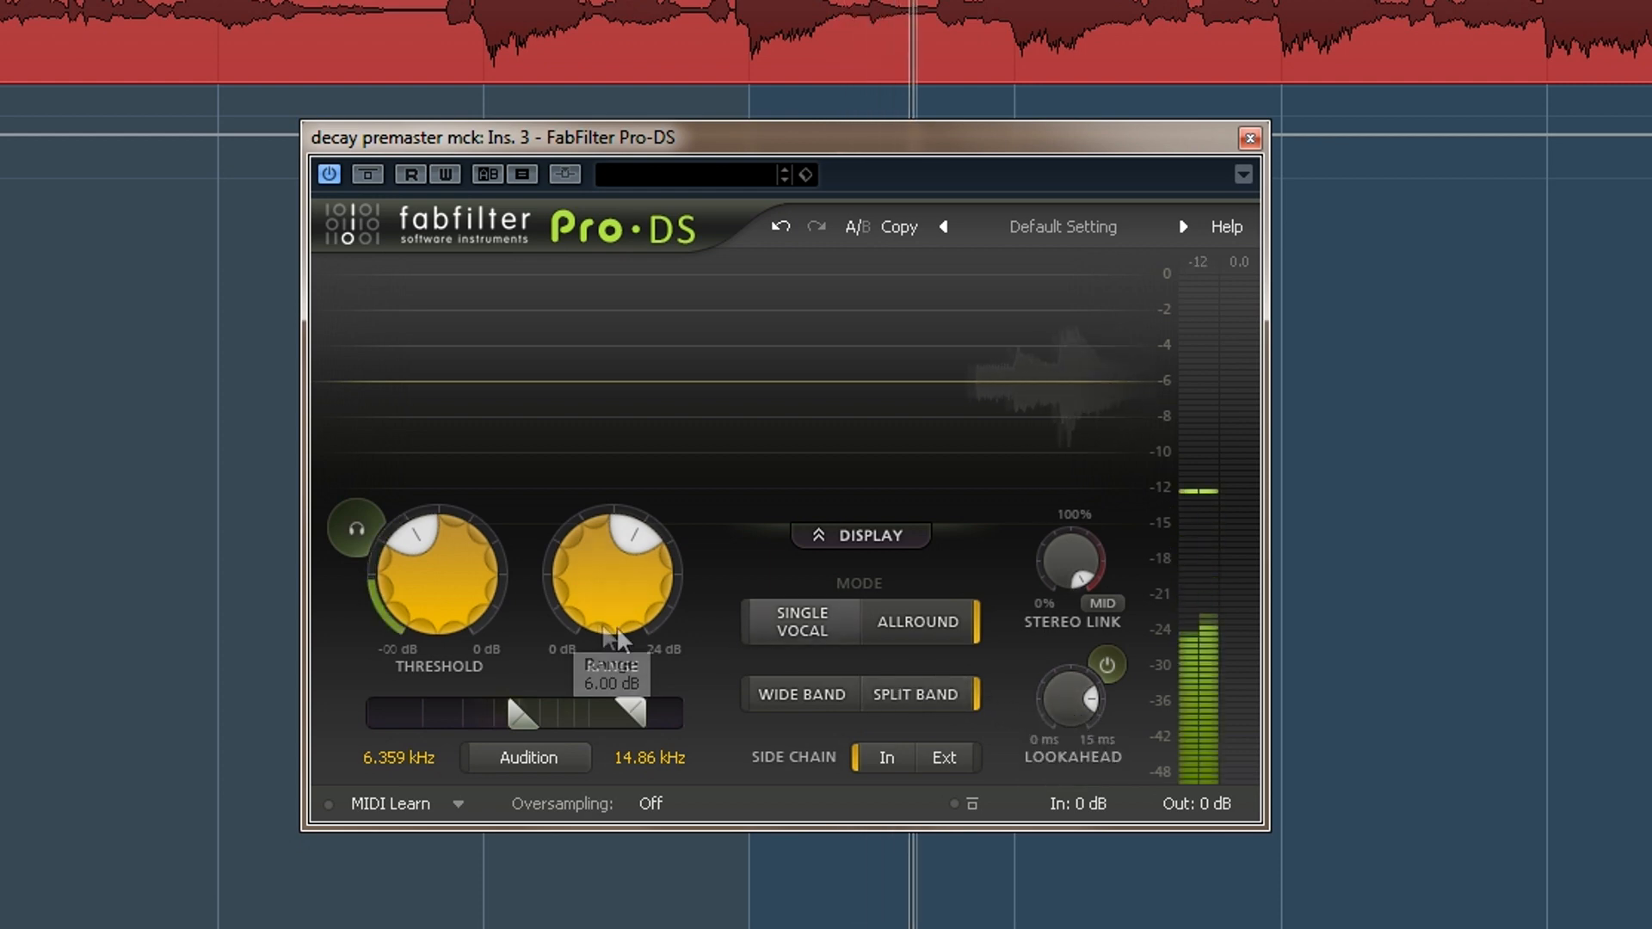
{"action": "mouse_move", "coordinate": [475, 609]}
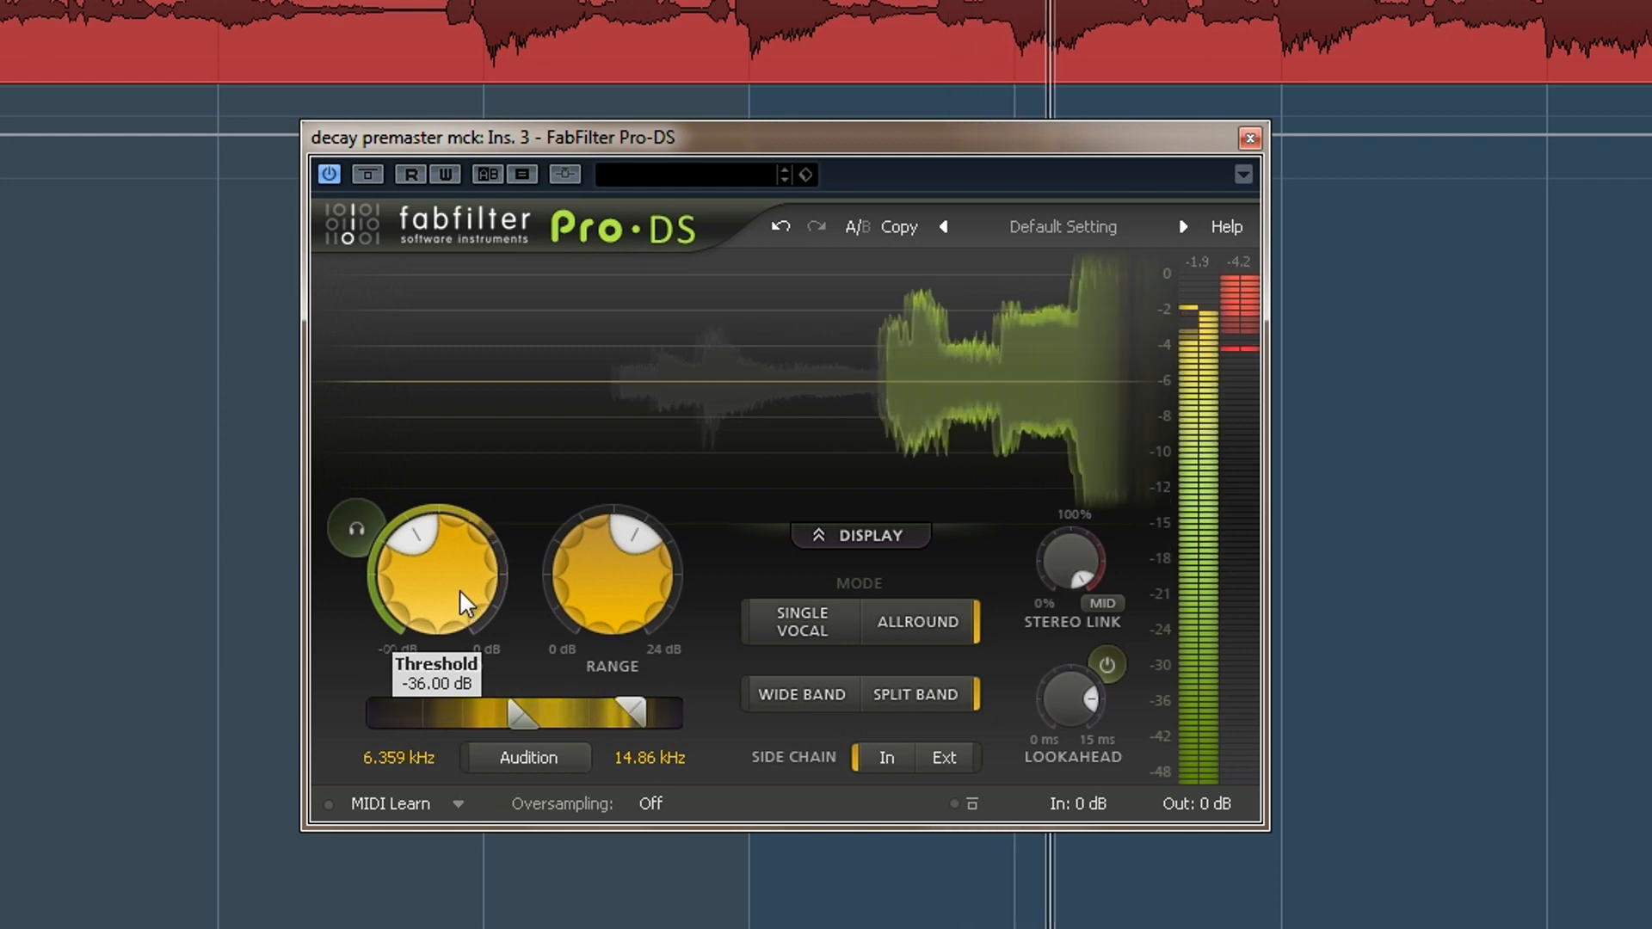
{"action": "left_click_drag", "start_coordinate": [418, 590], "coordinate": [435, 457]}
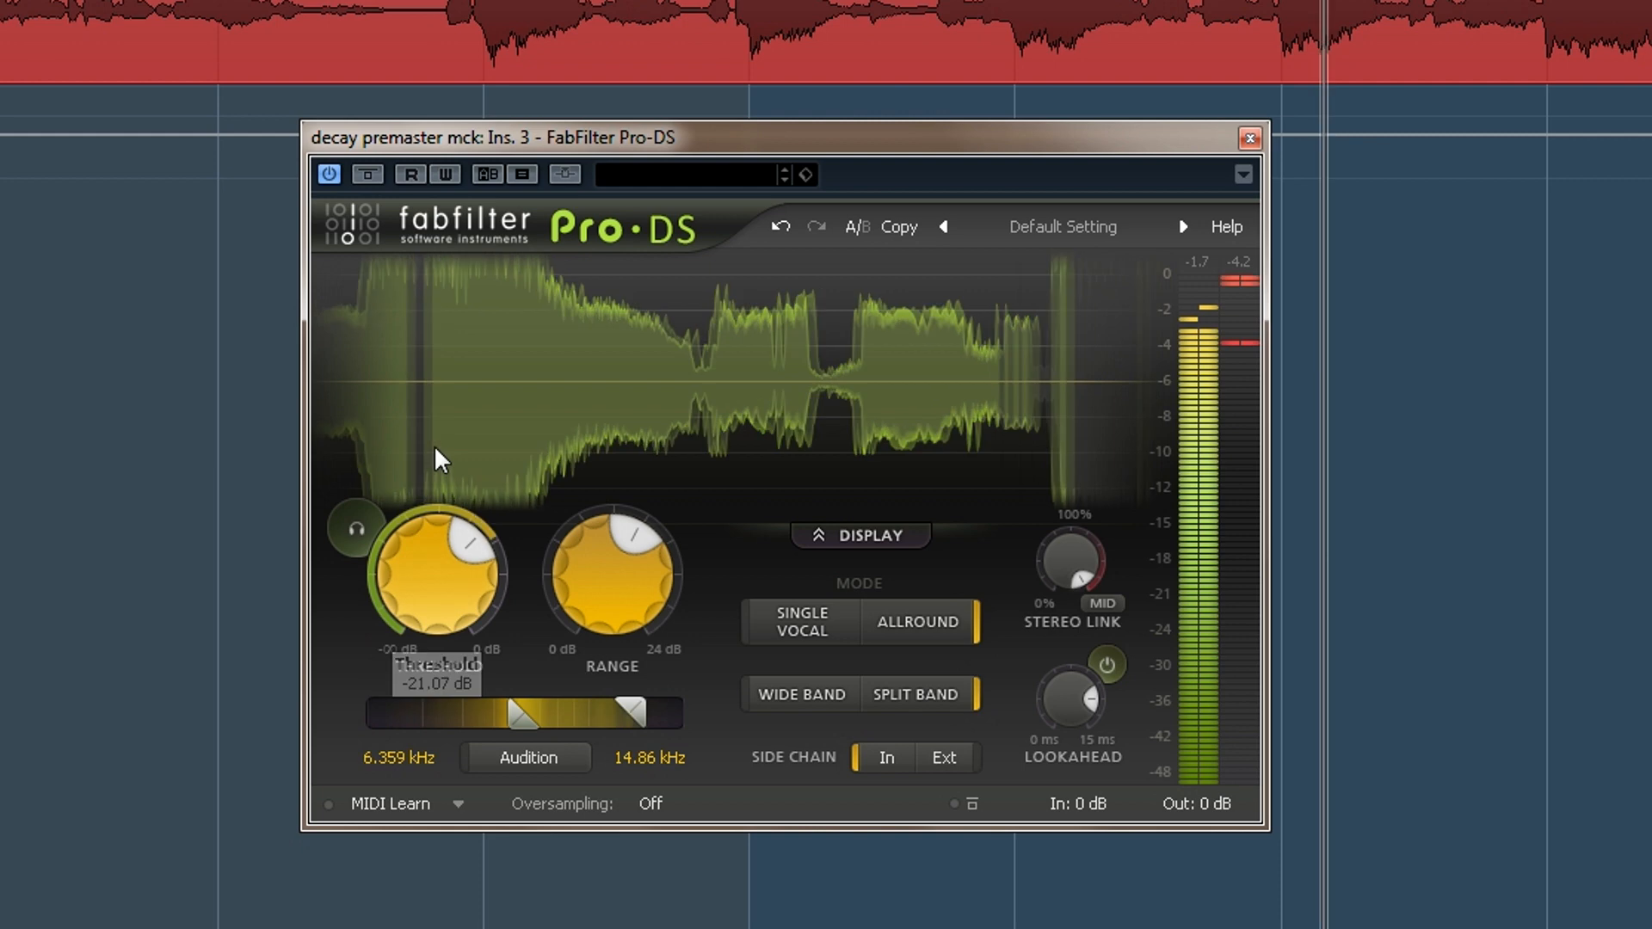
{"action": "left_click_drag", "start_coordinate": [445, 570], "coordinate": [472, 504]}
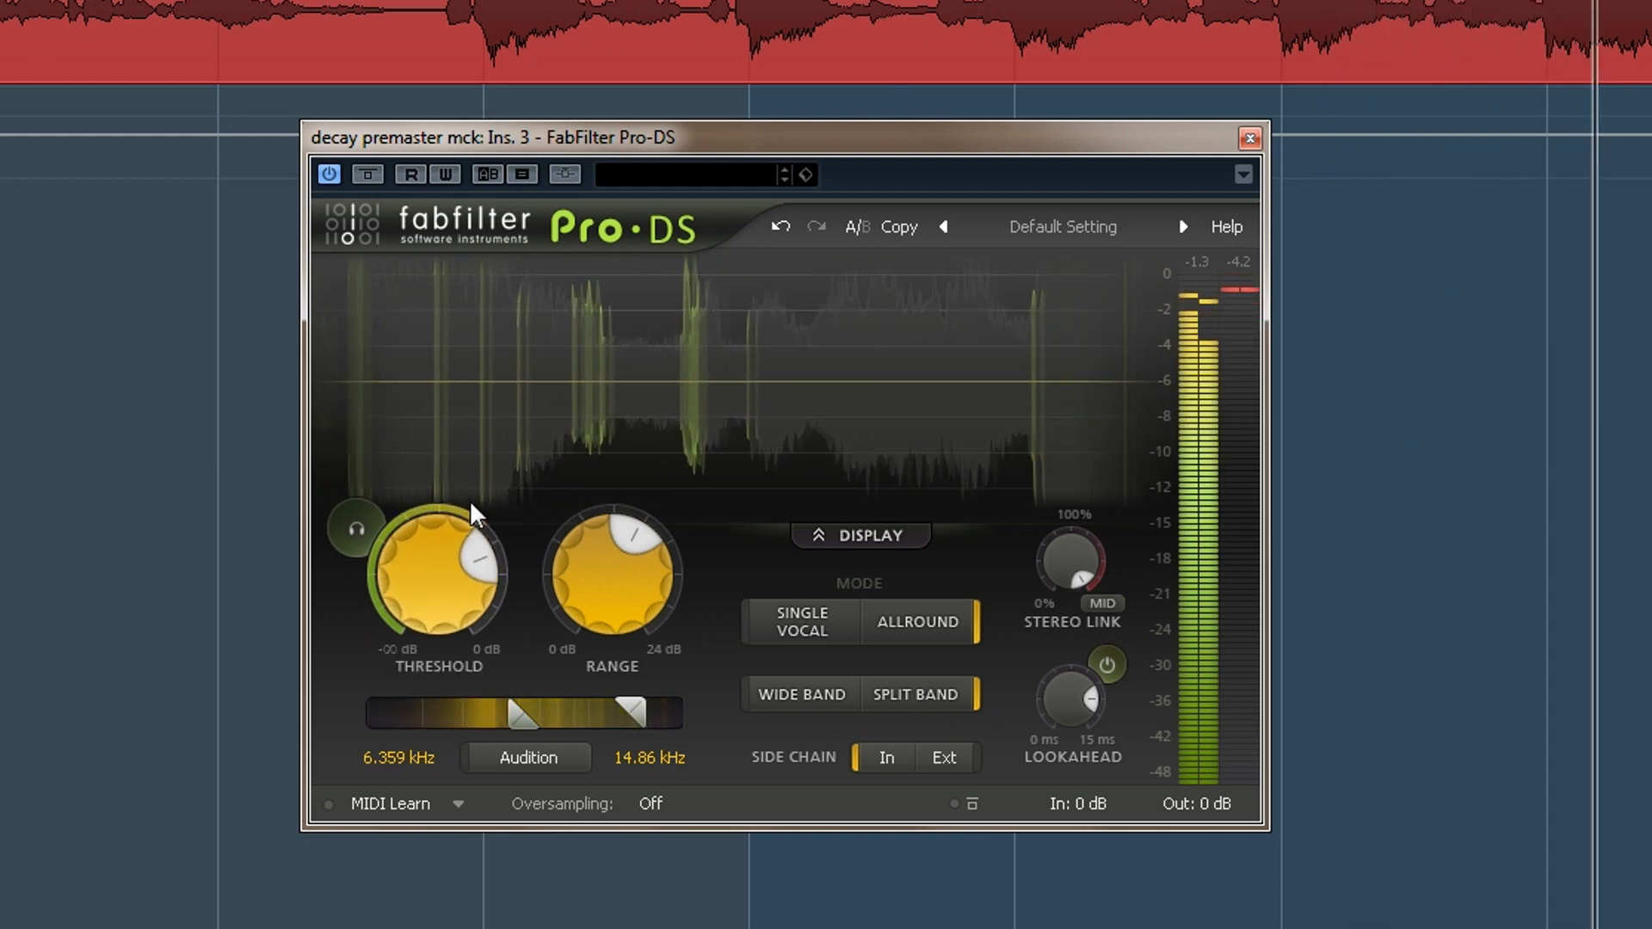
{"action": "left_click_drag", "start_coordinate": [400, 592], "coordinate": [448, 573]}
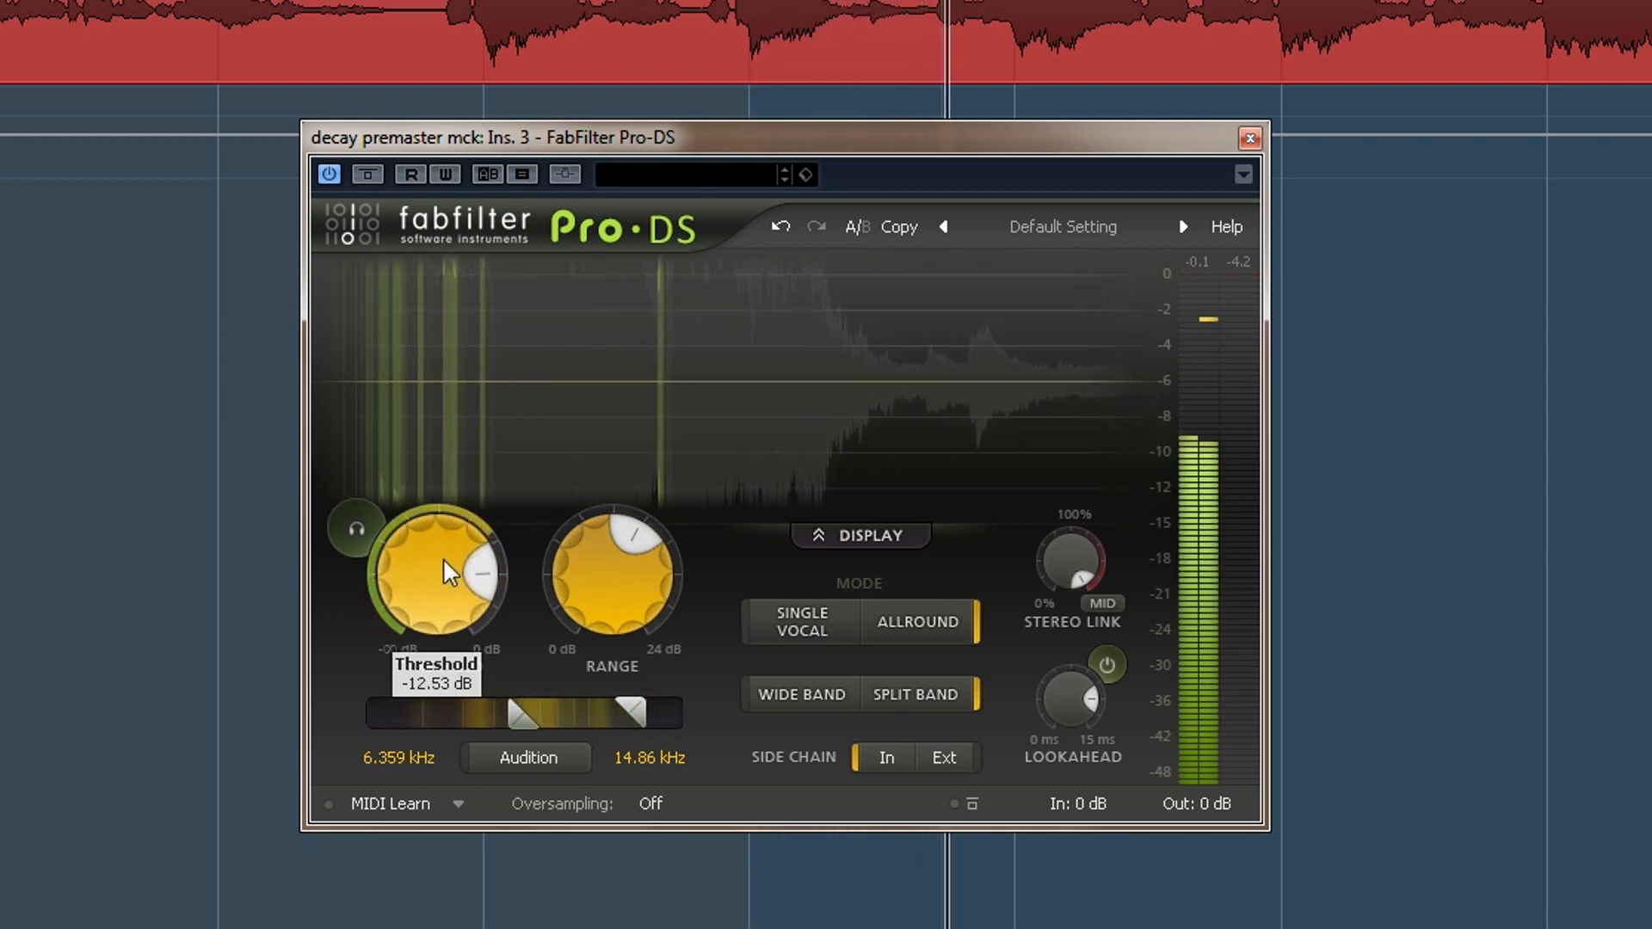
{"action": "left_click_drag", "start_coordinate": [447, 569], "coordinate": [424, 594]}
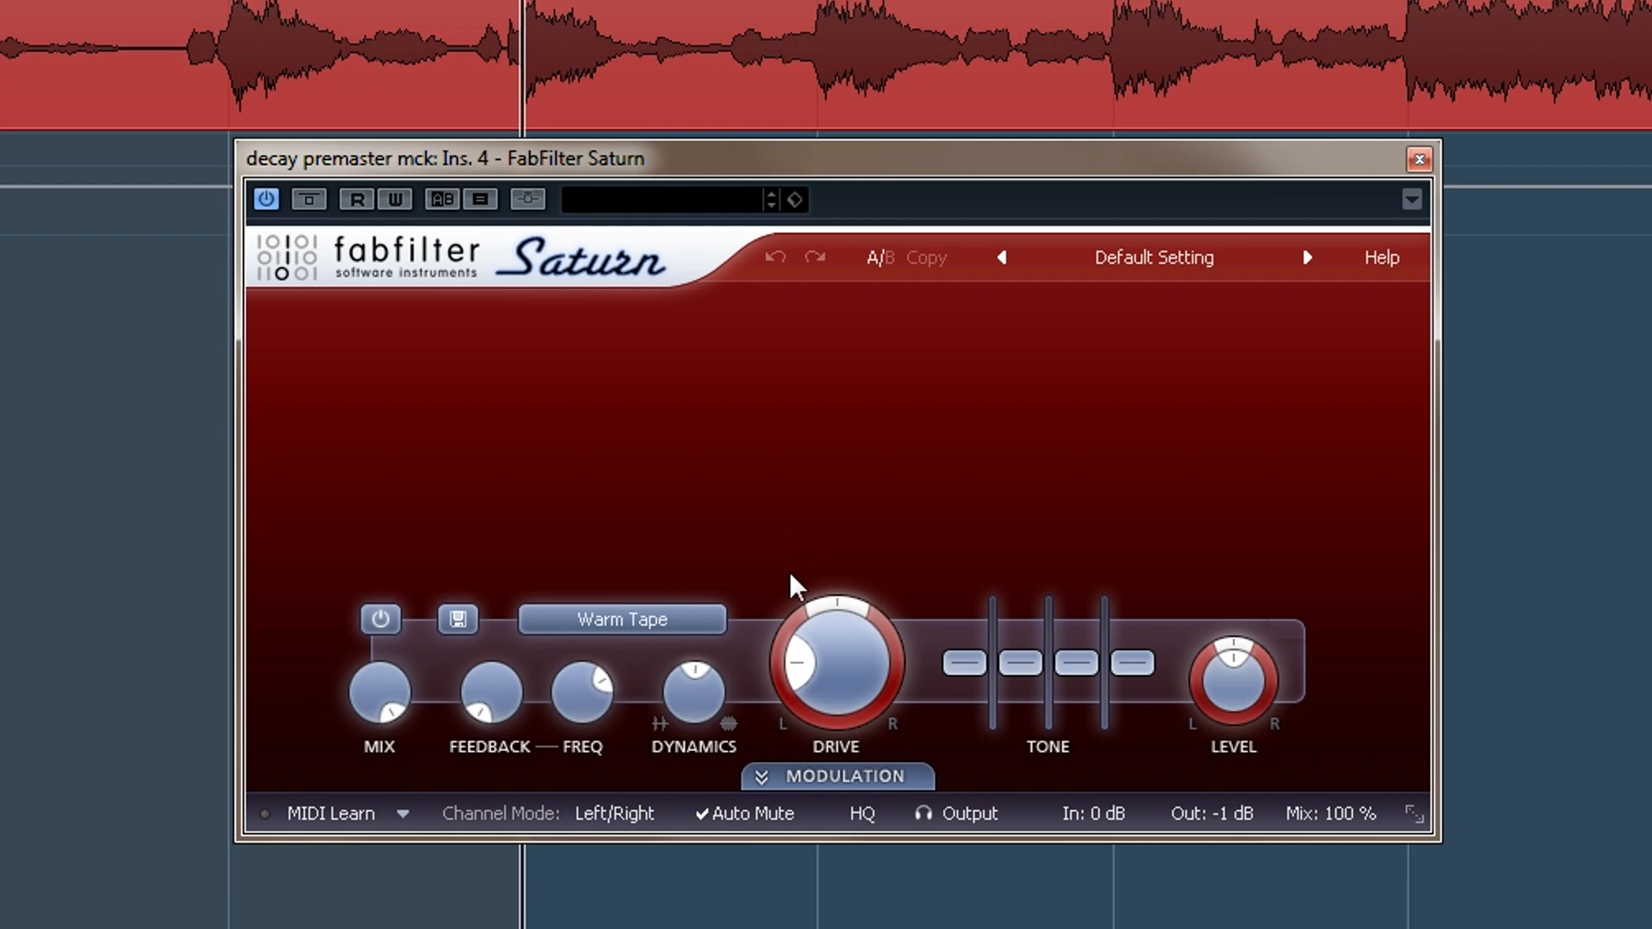
- Enable HQ processing in the FabFilter Saturn insert and look through the available saturation styles
{"action": "left_click", "coordinate": [843, 813]}
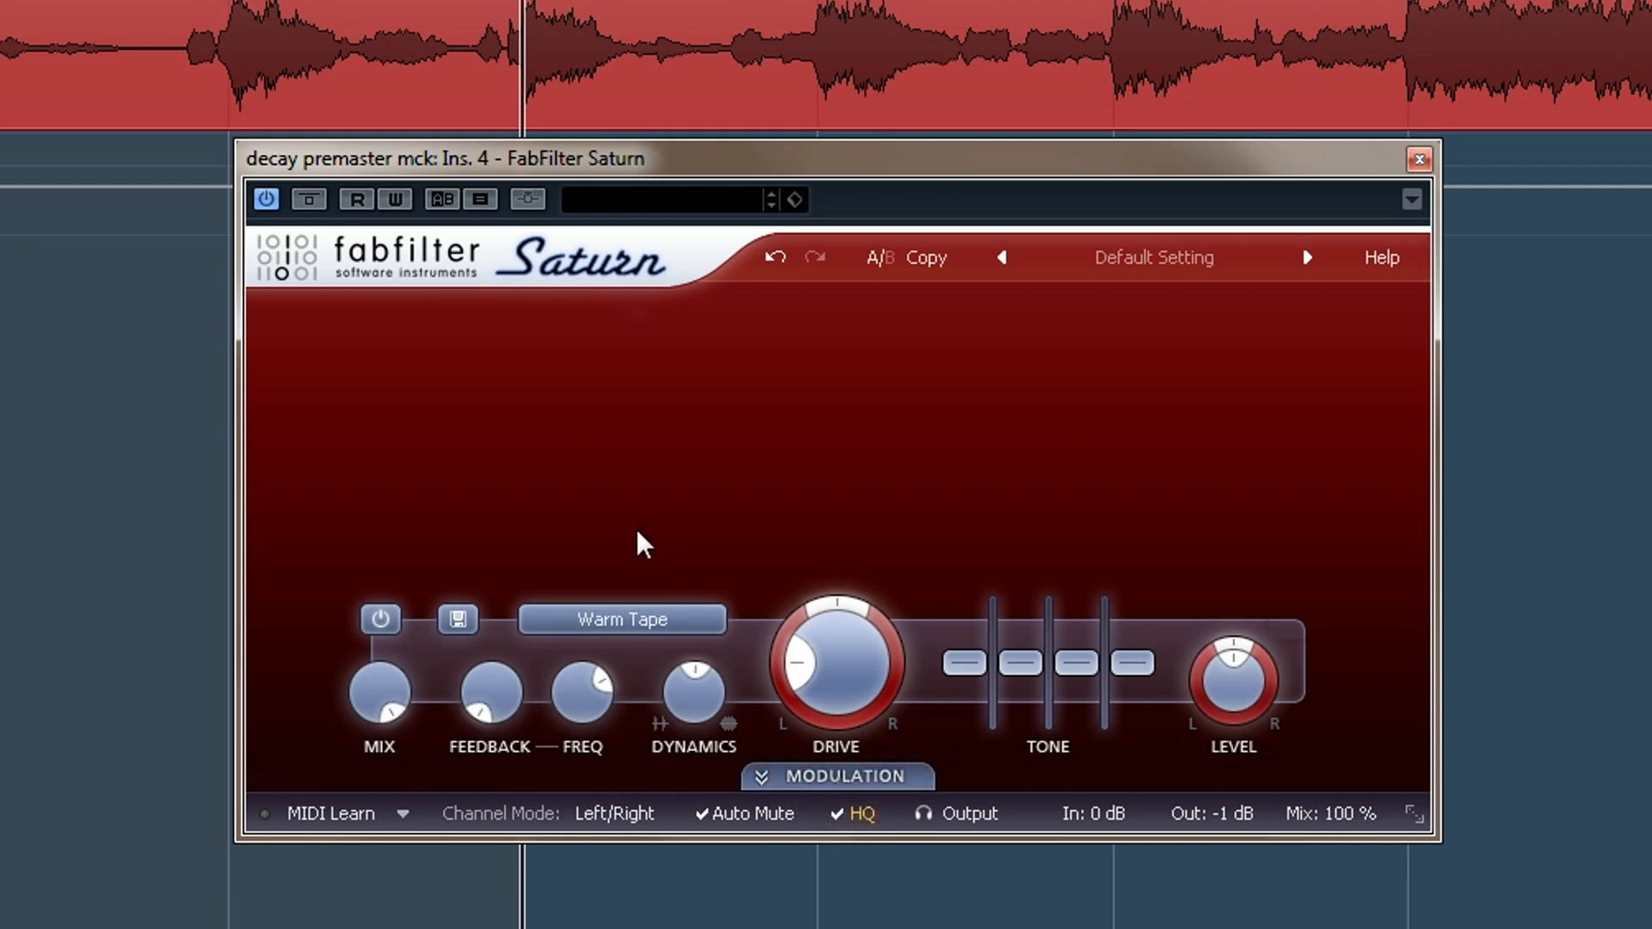
{"action": "left_click", "coordinate": [647, 627]}
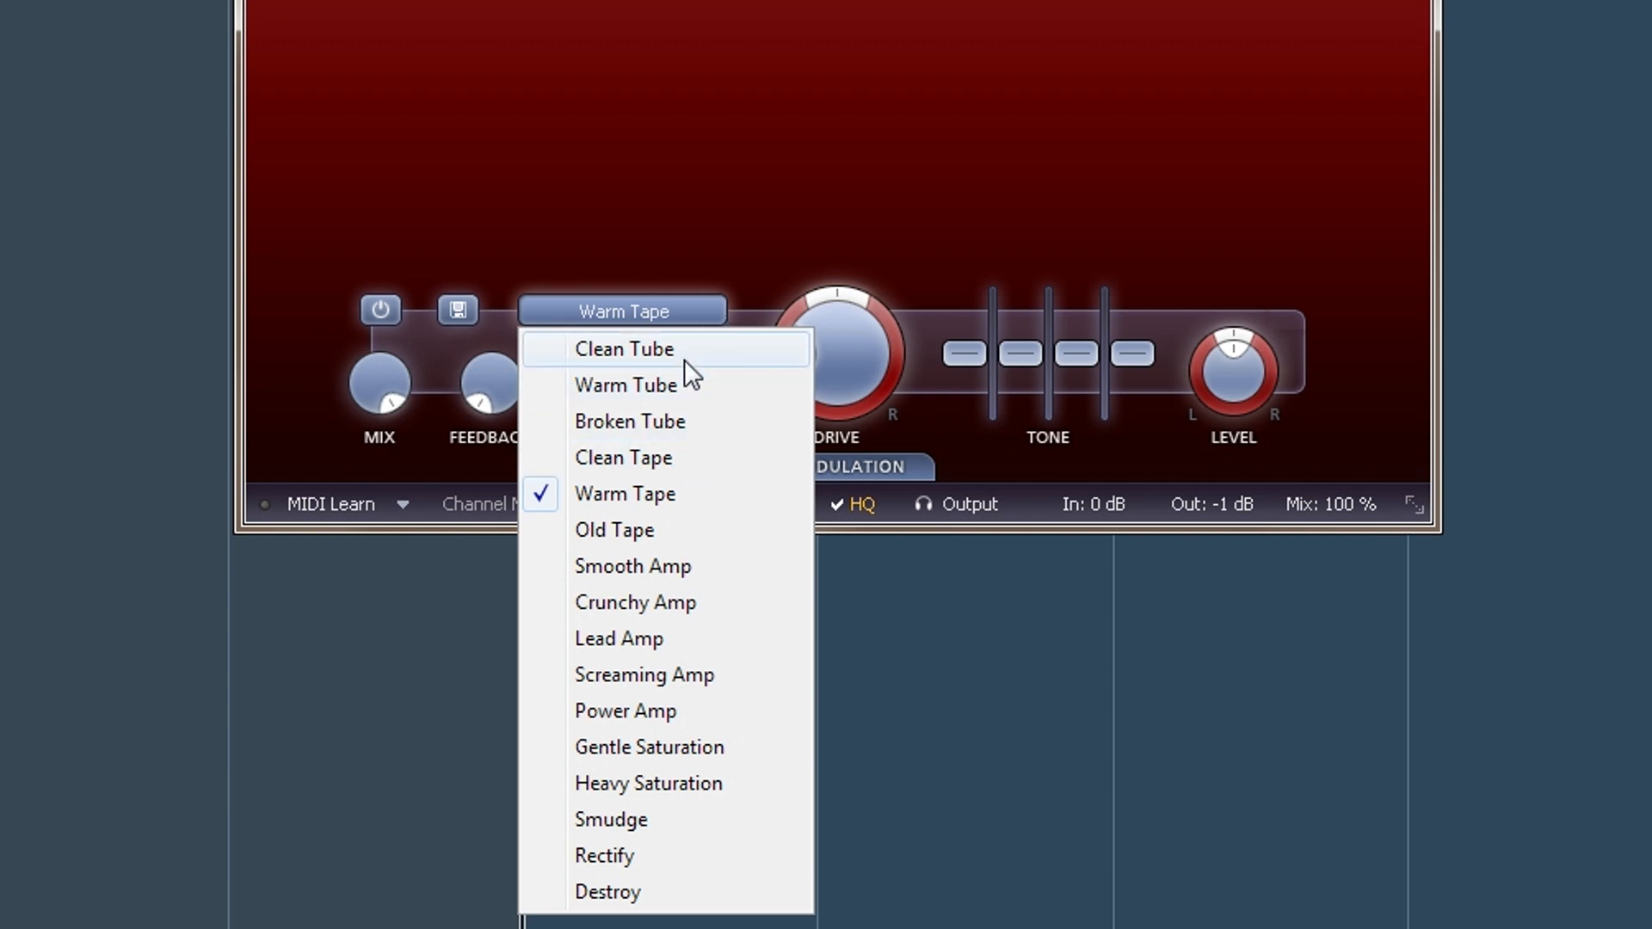
{"action": "left_click", "coordinate": [748, 10]}
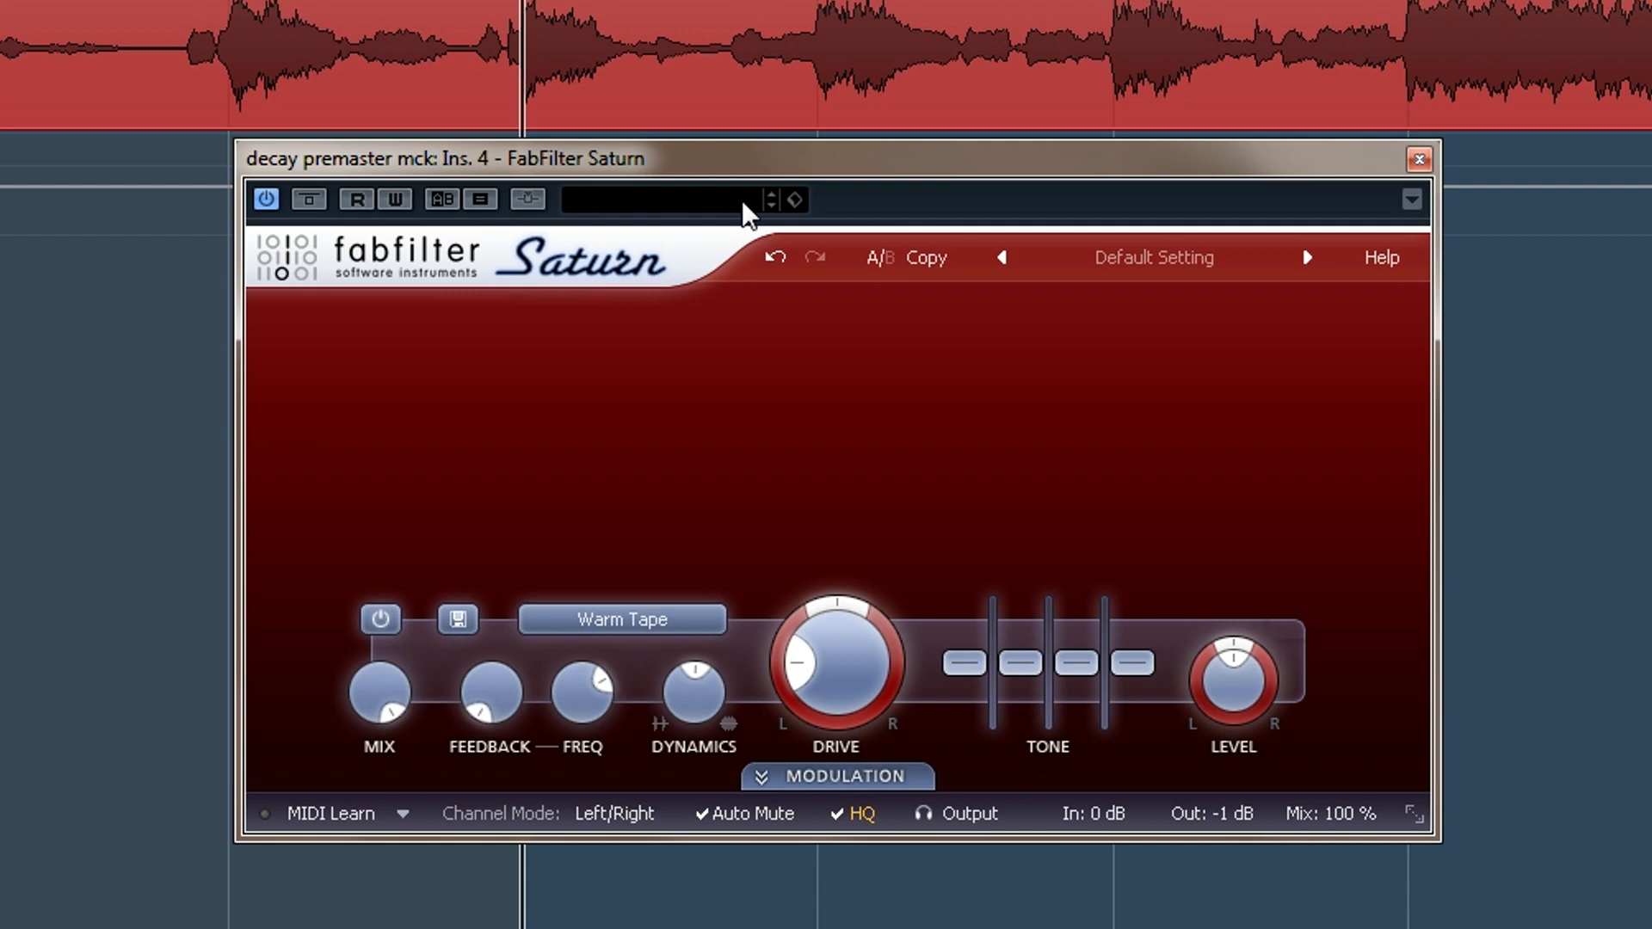
- Split Saturn's spectrum into three bands by adding two crossovers
{"action": "mouse_move", "coordinate": [687, 318]}
{"action": "left_click", "coordinate": [631, 316]}
{"action": "left_click", "coordinate": [1033, 312]}
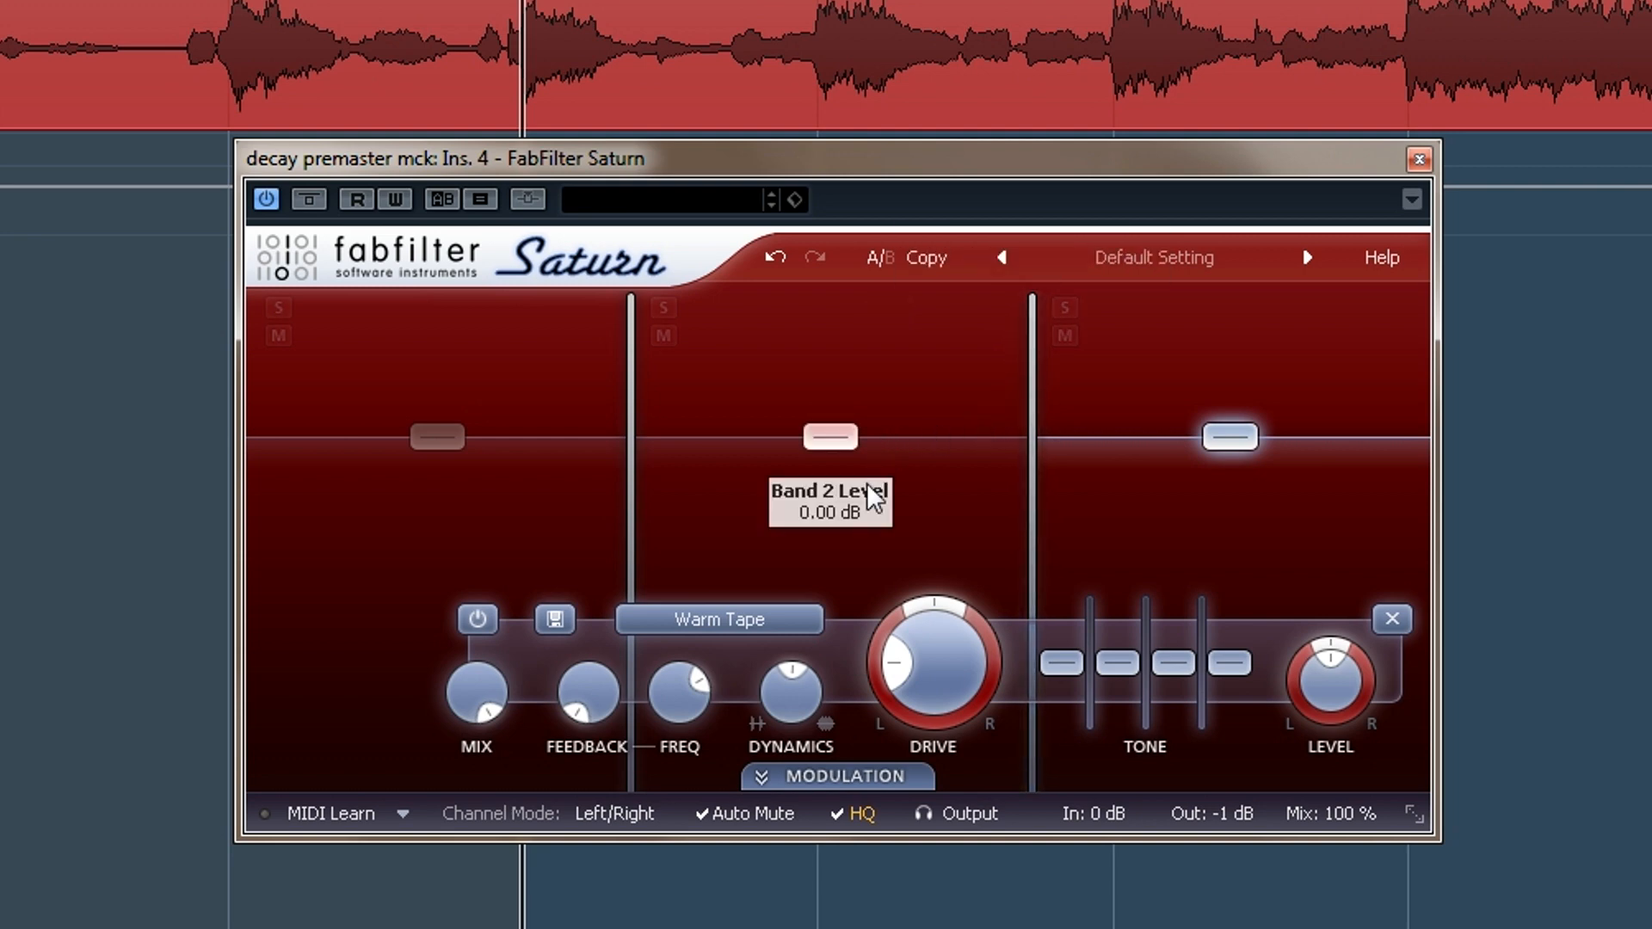
- Set the high band's saturation style to Clean Tape and the middle band's to Clean Tube
{"action": "left_click", "coordinate": [785, 617]}
{"action": "left_click", "coordinate": [765, 774]}
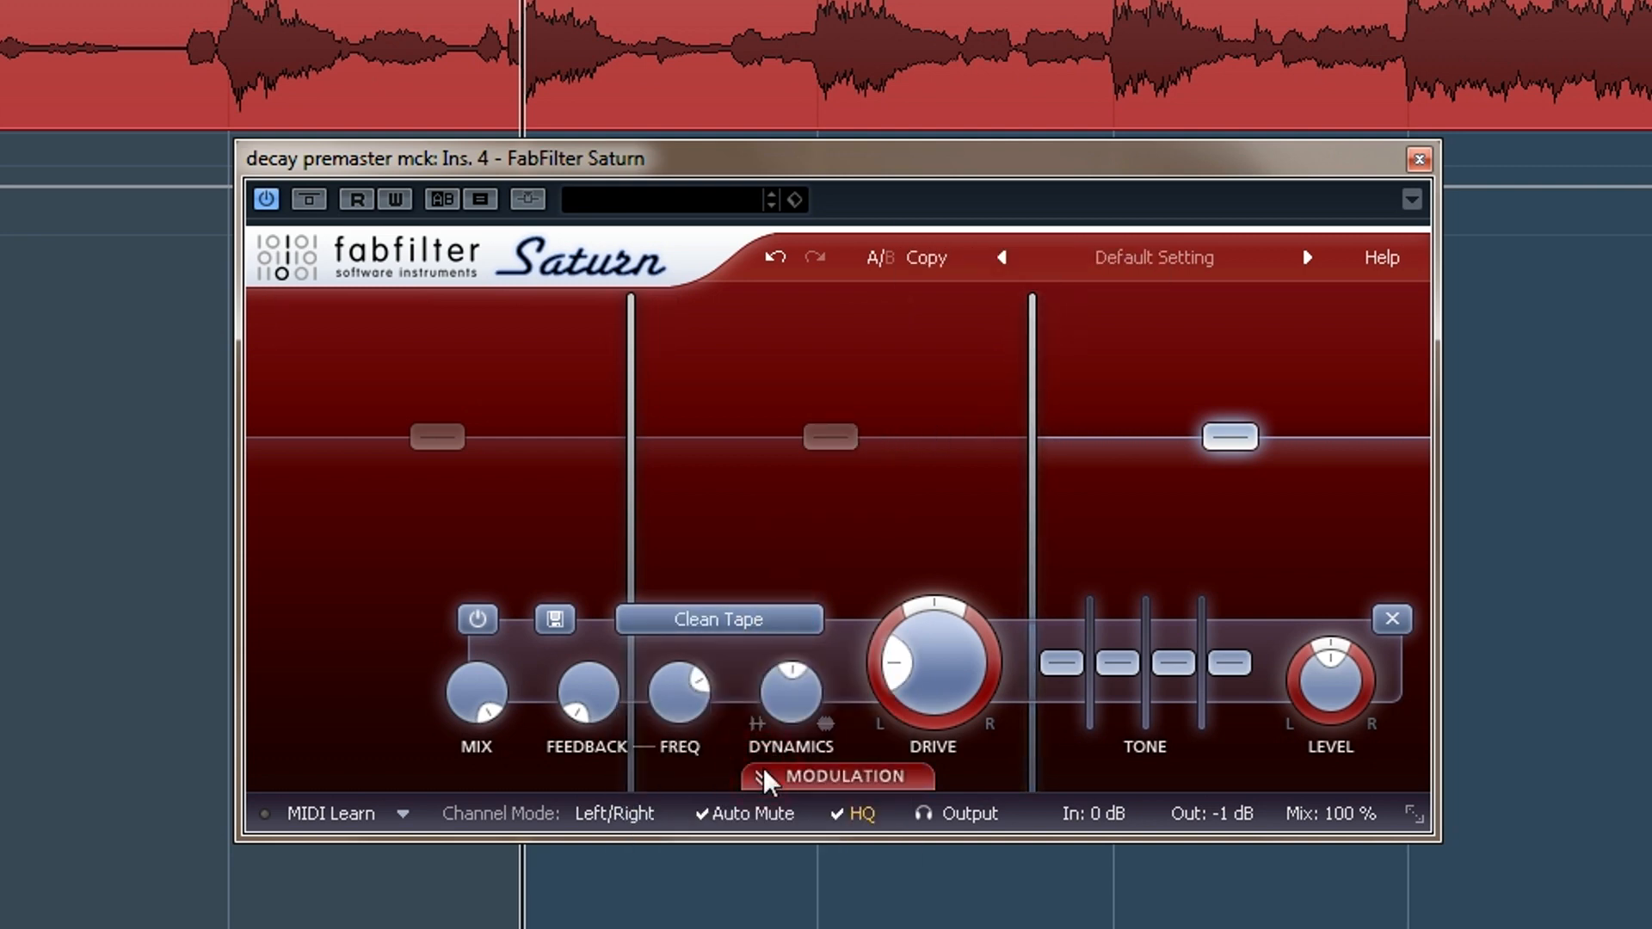
{"action": "left_click", "coordinate": [836, 436]}
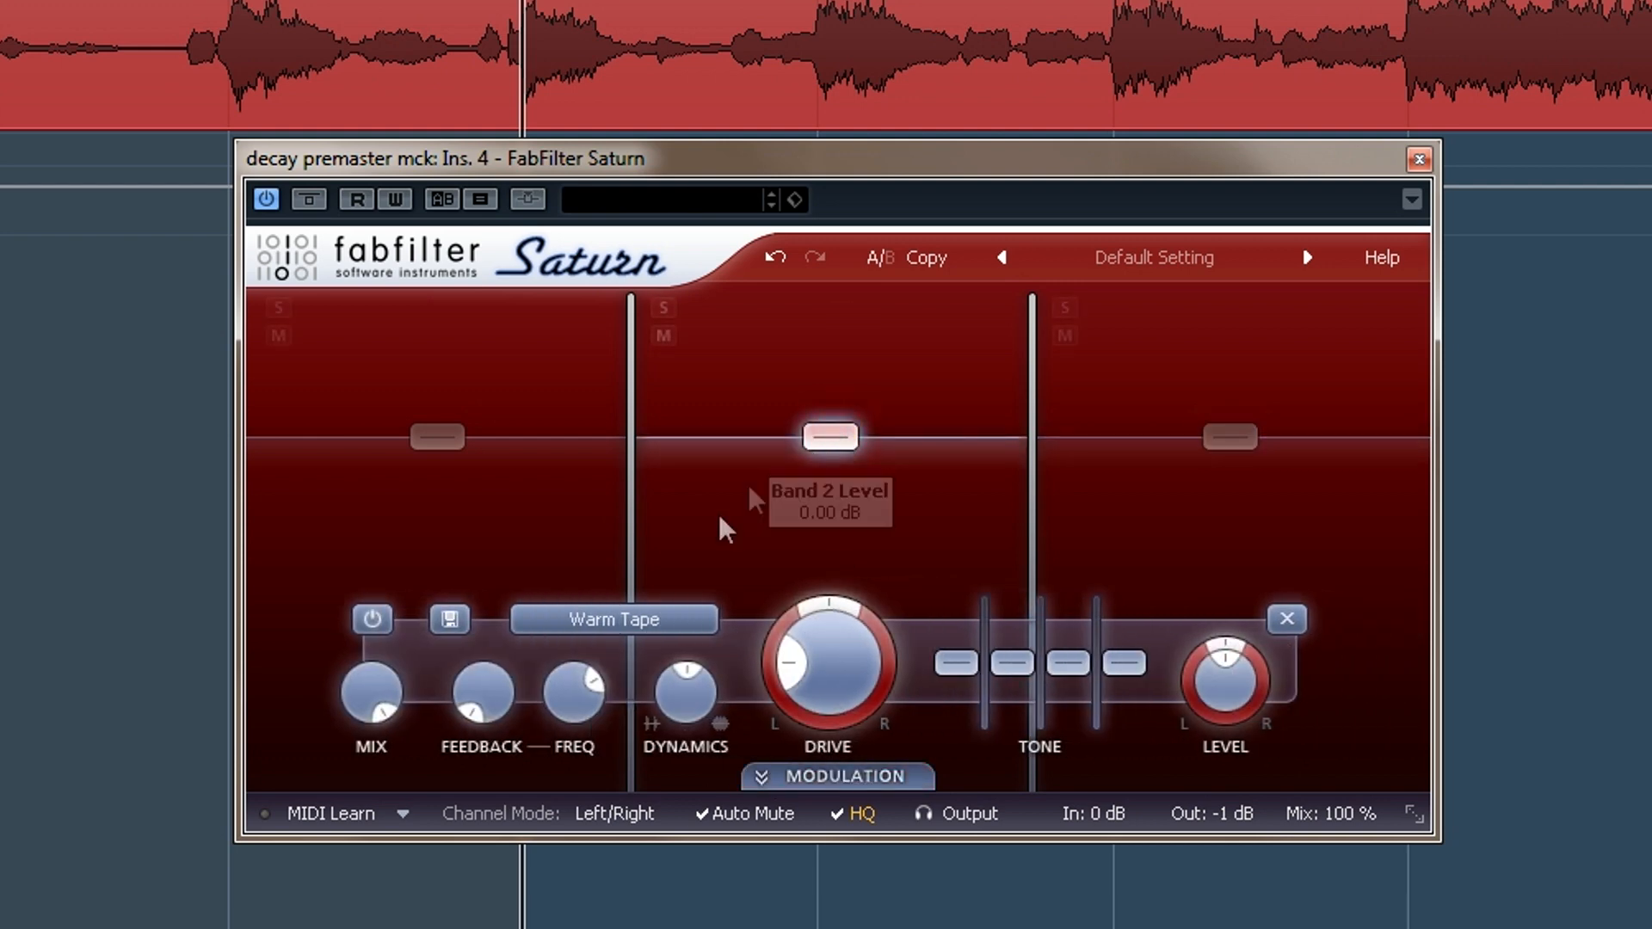
{"action": "left_click", "coordinate": [659, 616]}
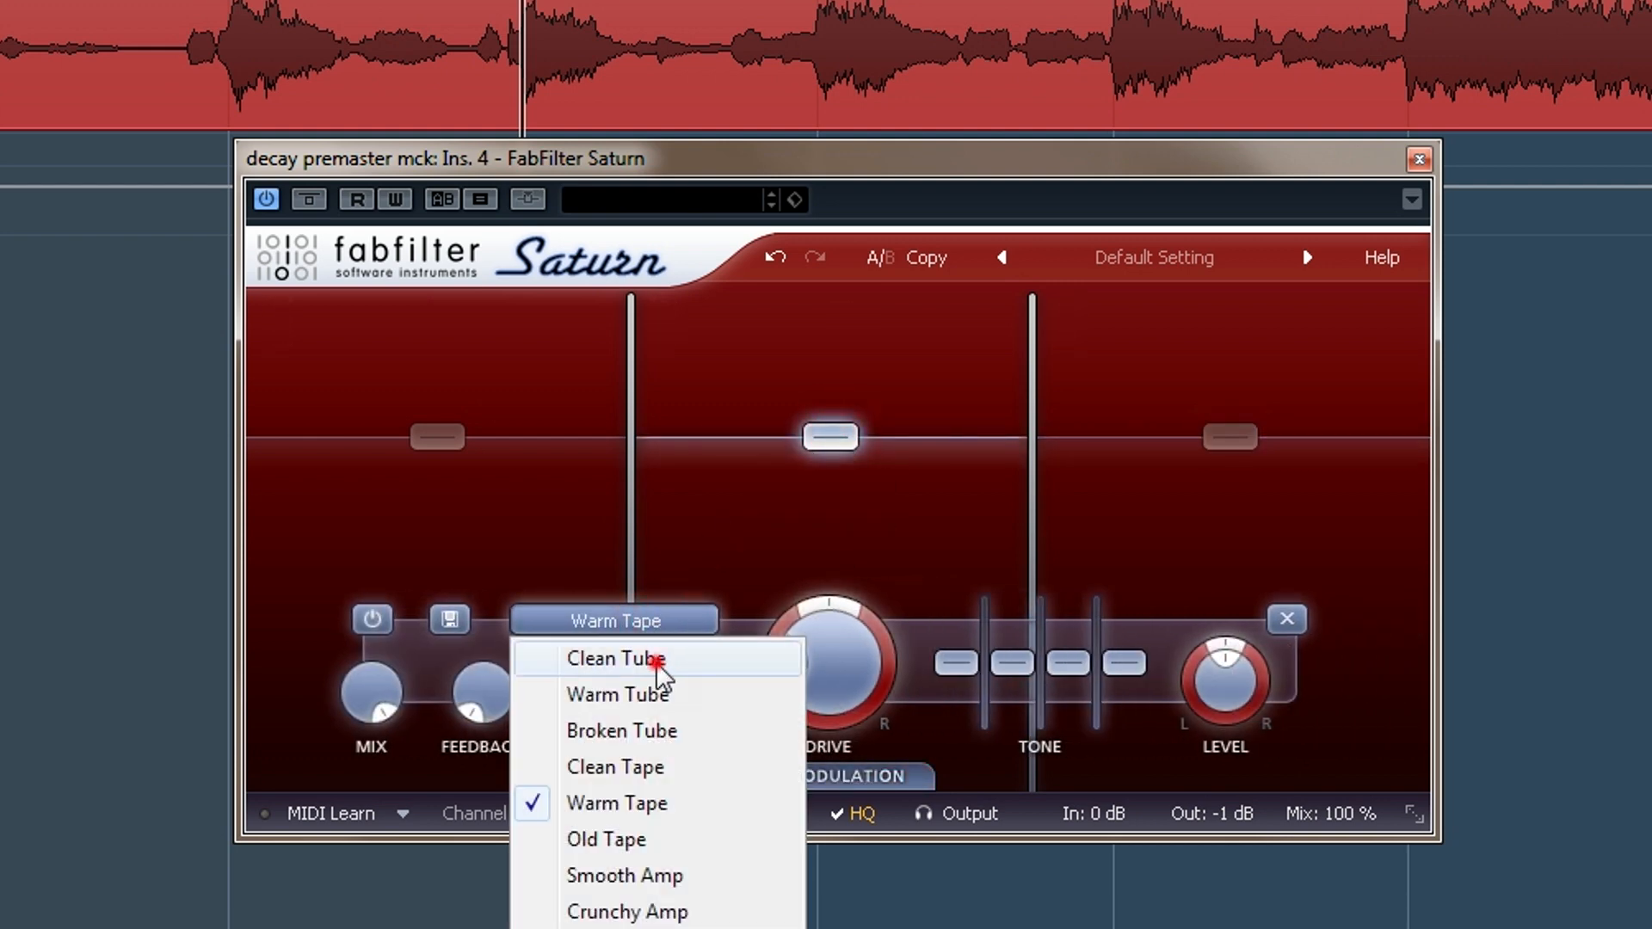
{"action": "left_click", "coordinate": [655, 662]}
- Set the low band's saturation style to Gentle Saturation
{"action": "left_click", "coordinate": [447, 442]}
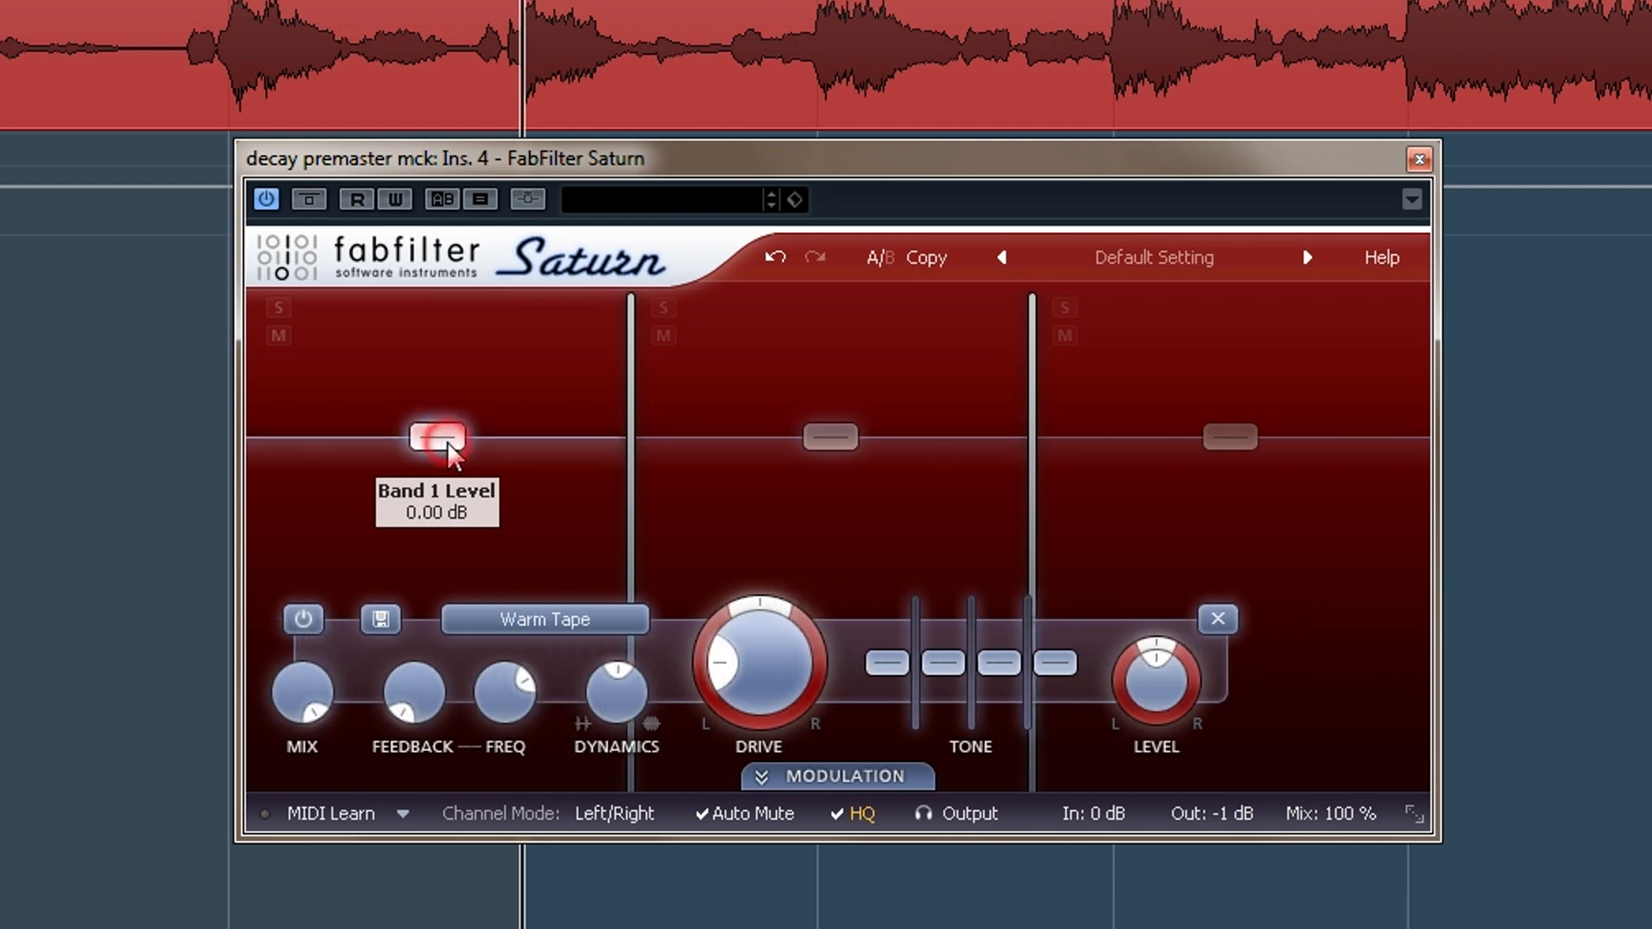
{"action": "left_click", "coordinate": [529, 620]}
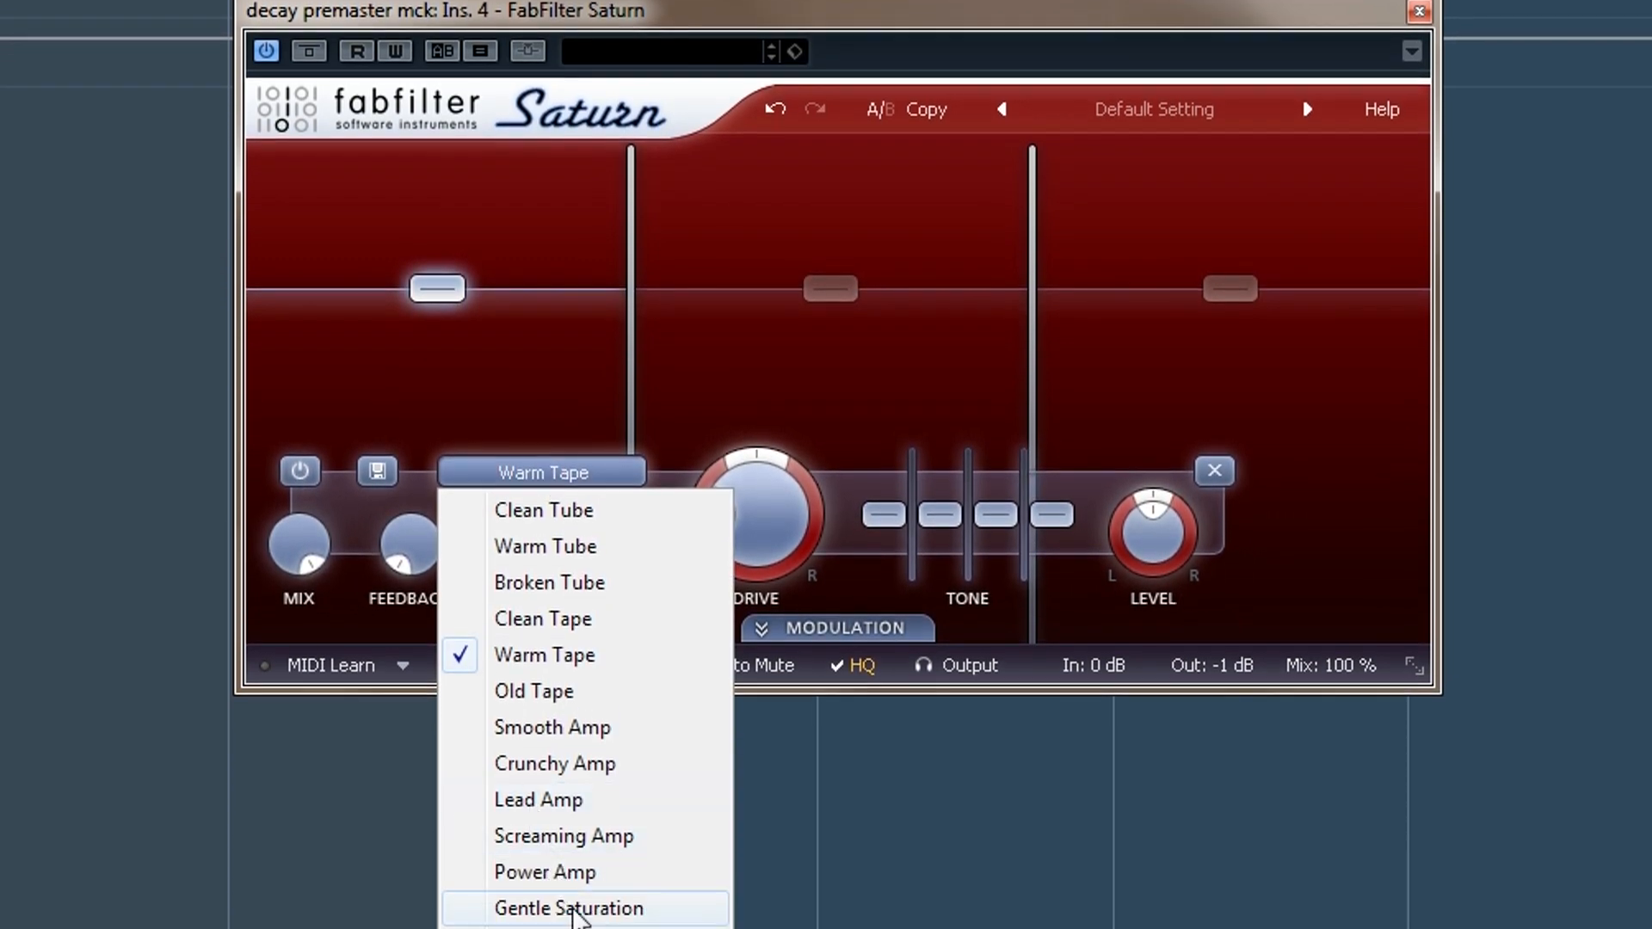
{"action": "left_click", "coordinate": [555, 905]}
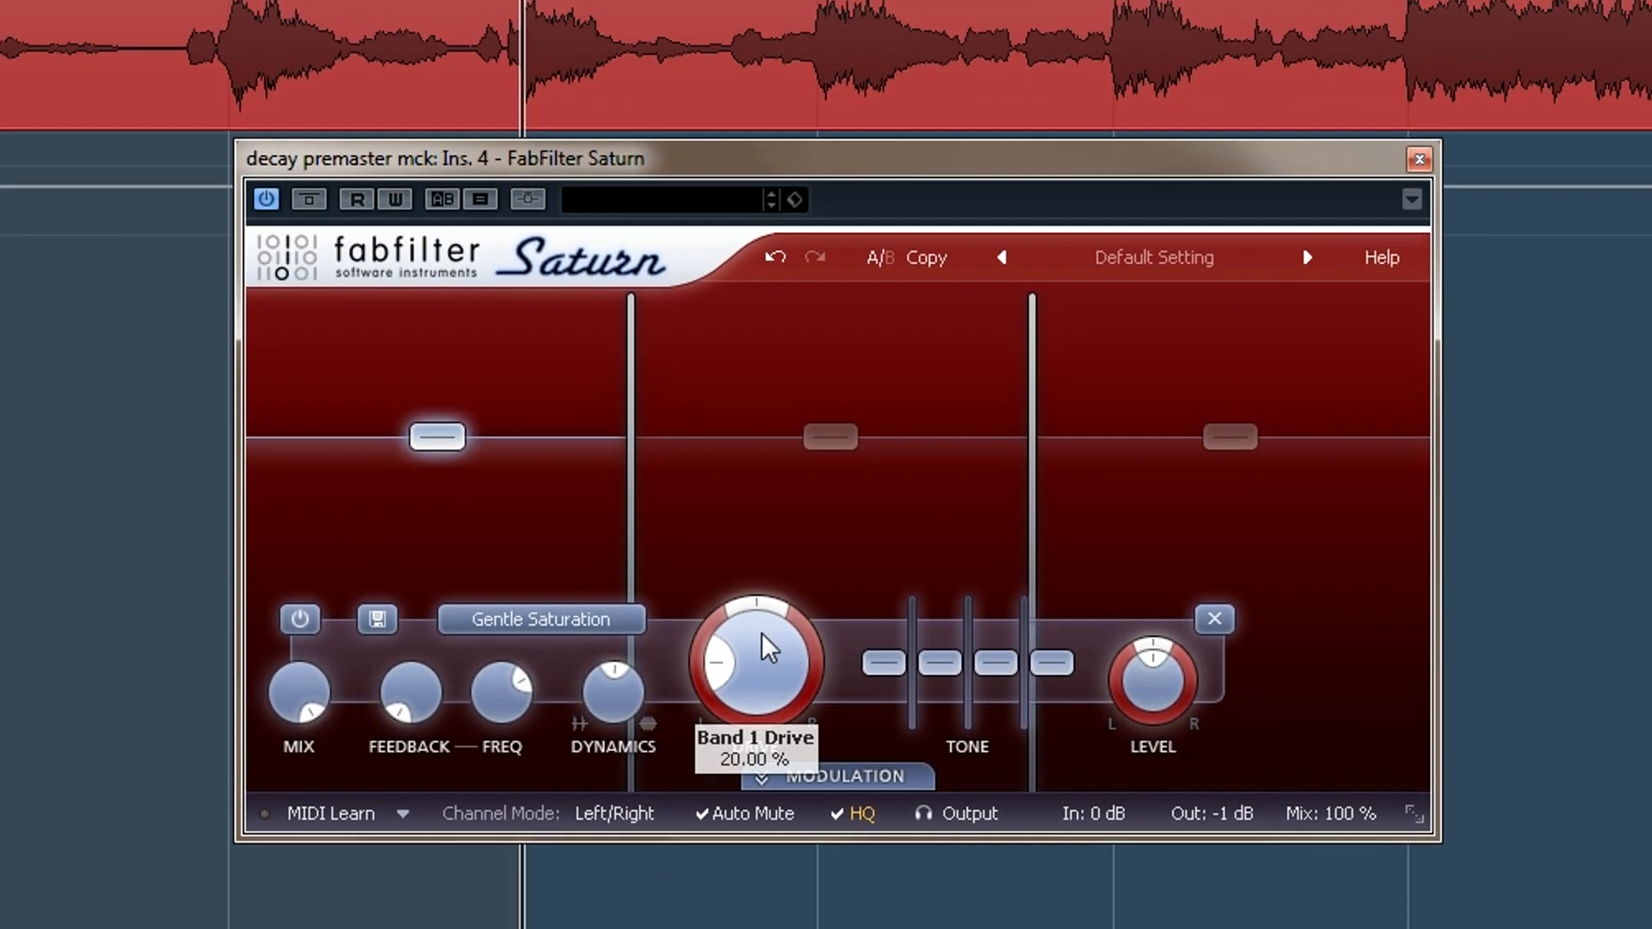
- Move the low crossover slightly higher and the upper crossover to about 2.24 kHz
{"action": "left_click", "coordinate": [635, 256]}
{"action": "left_click_drag", "start_coordinate": [635, 402], "coordinate": [651, 406]}
{"action": "left_click_drag", "start_coordinate": [1033, 433], "coordinate": [1055, 436]}
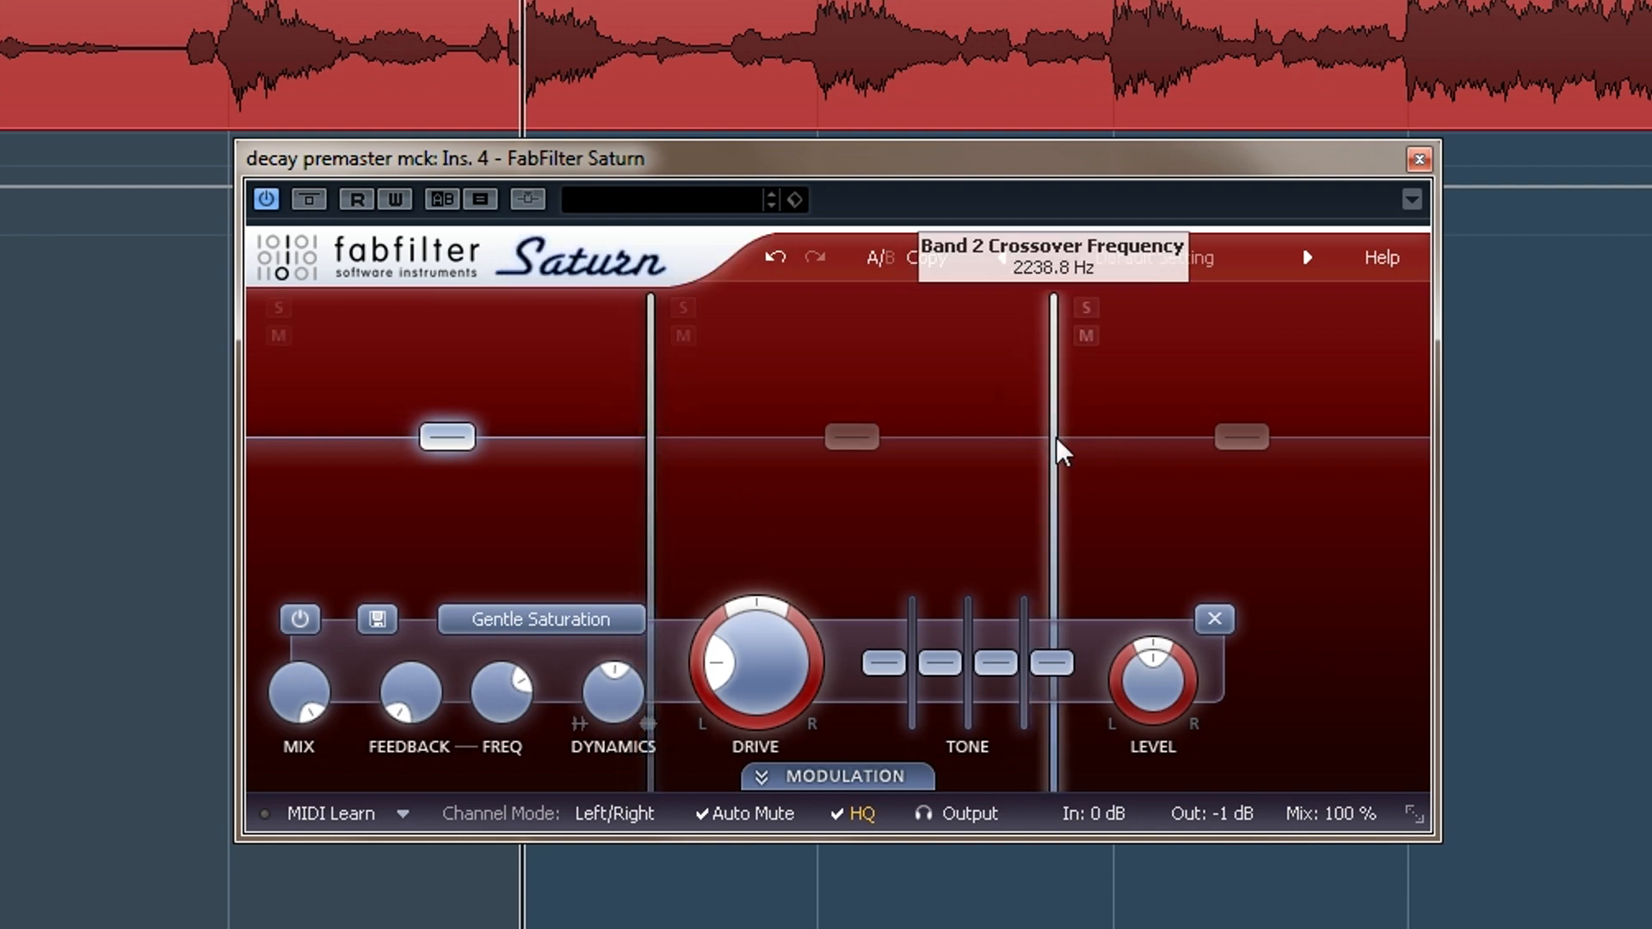
- Keep Gentle Saturation on the low band and reduce its Drive to about 2.4 %
{"action": "left_click", "coordinate": [513, 615]}
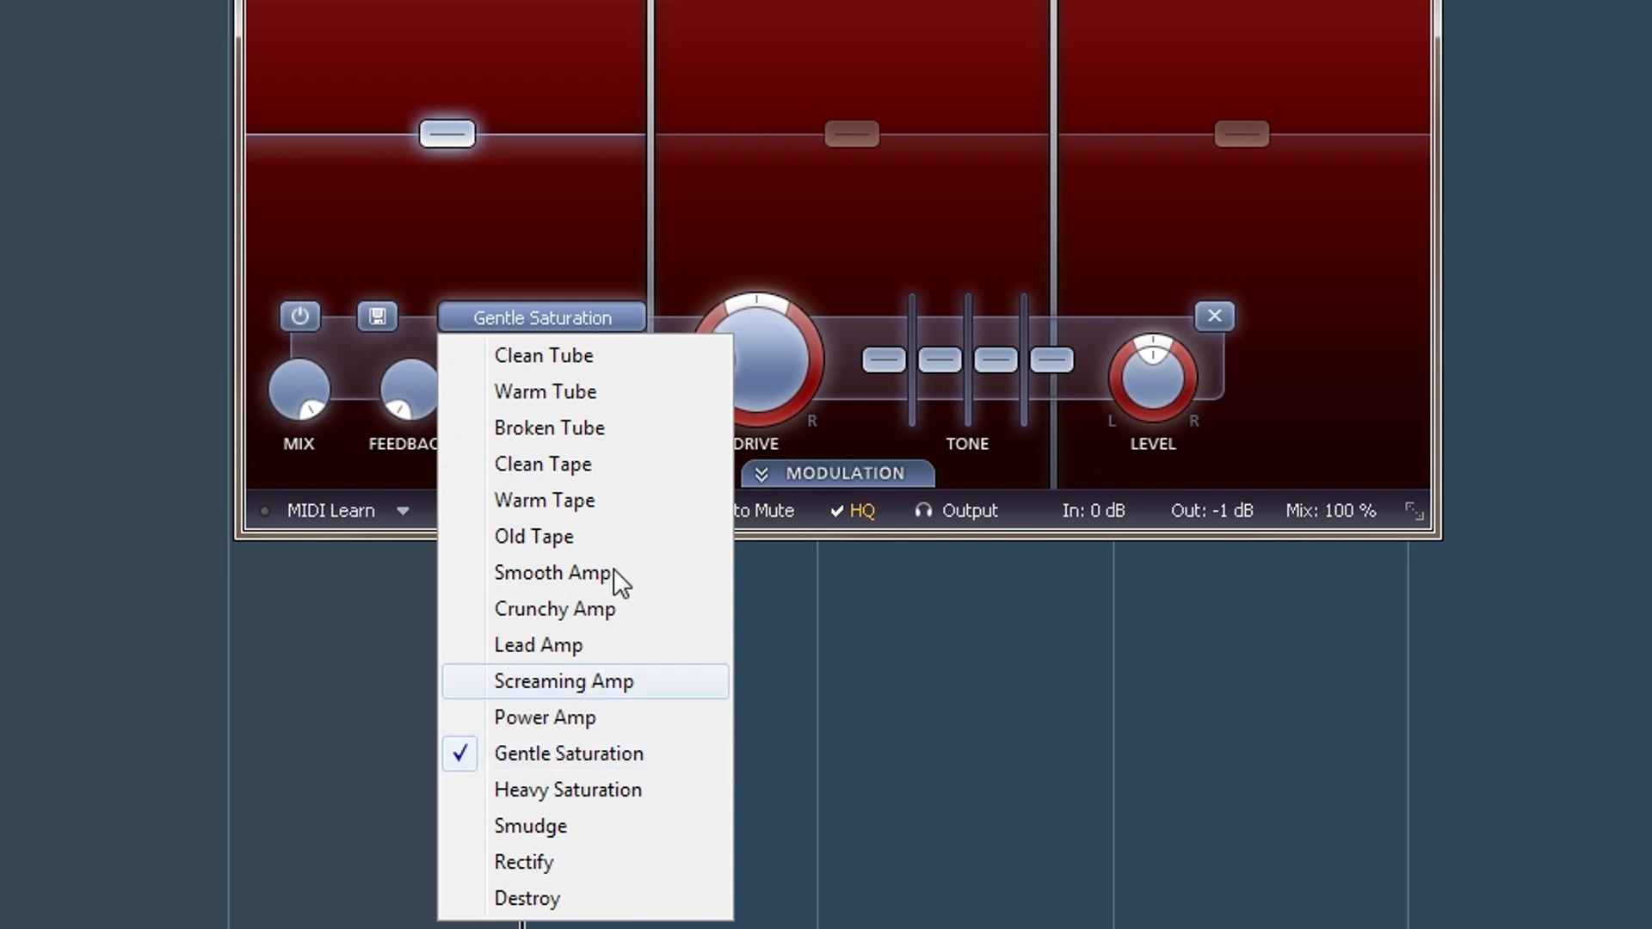
{"action": "left_click", "coordinate": [741, 100]}
{"action": "mouse_move", "coordinate": [740, 376]}
{"action": "left_click_drag", "start_coordinate": [750, 663], "coordinate": [756, 774]}
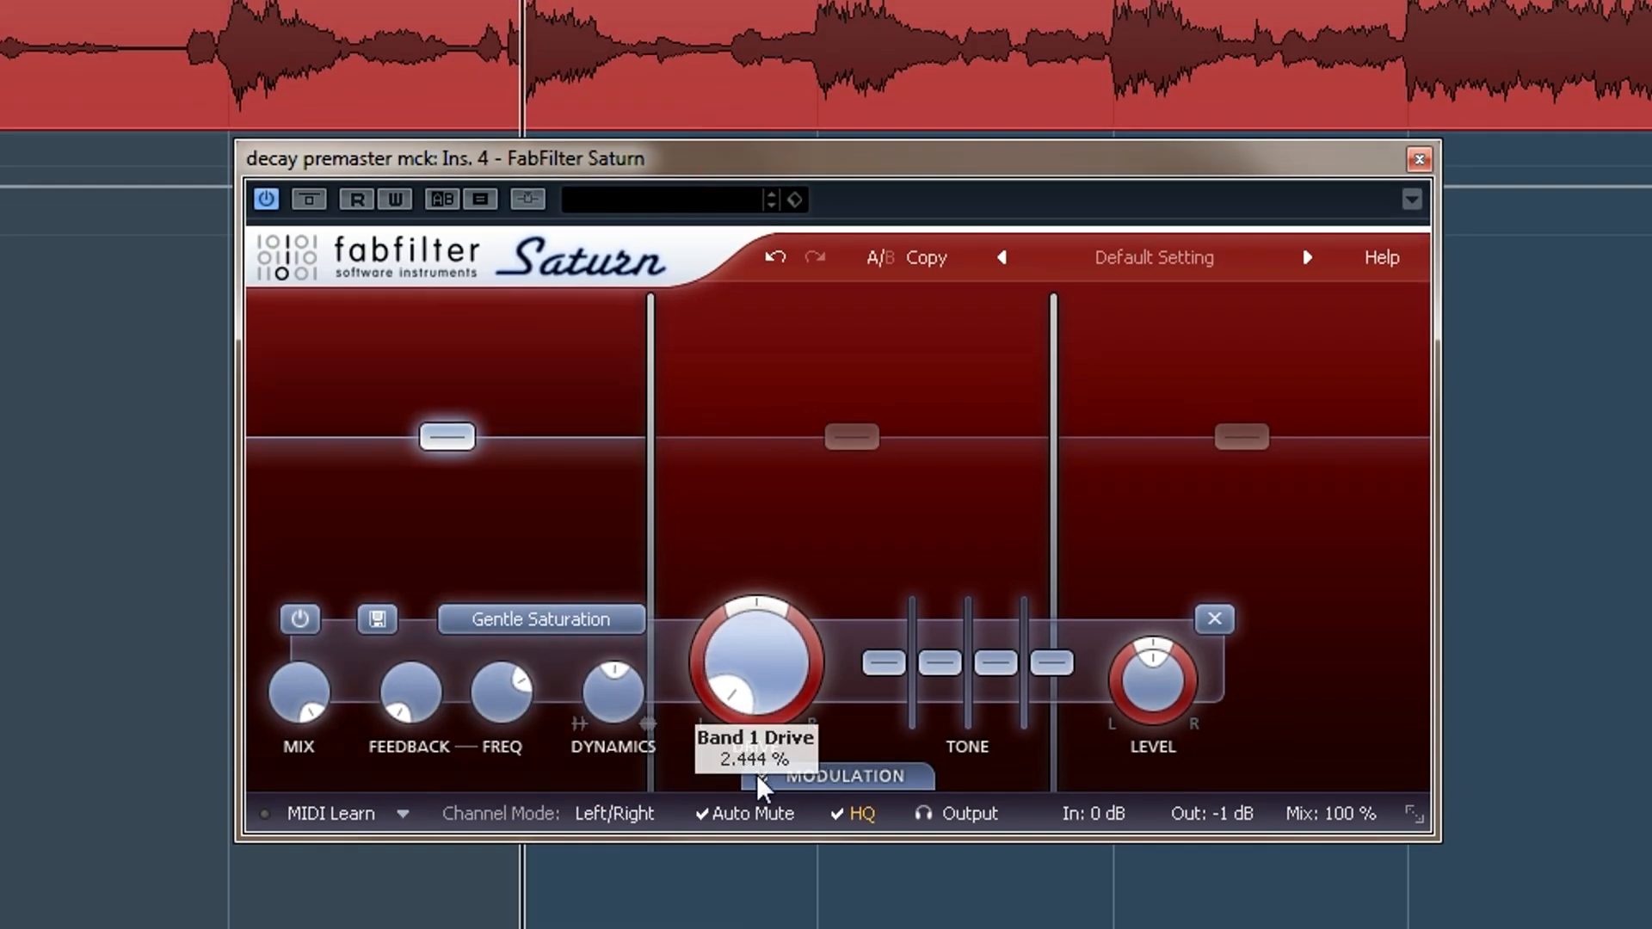
- Reduce the Drive of the middle and high bands to a similarly low amount and play the track
{"action": "left_click", "coordinate": [848, 439]}
{"action": "left_click_drag", "start_coordinate": [839, 641], "coordinate": [840, 757]}
{"action": "left_click", "coordinate": [1241, 438]}
{"action": "left_click_drag", "start_coordinate": [945, 648], "coordinate": [934, 763]}
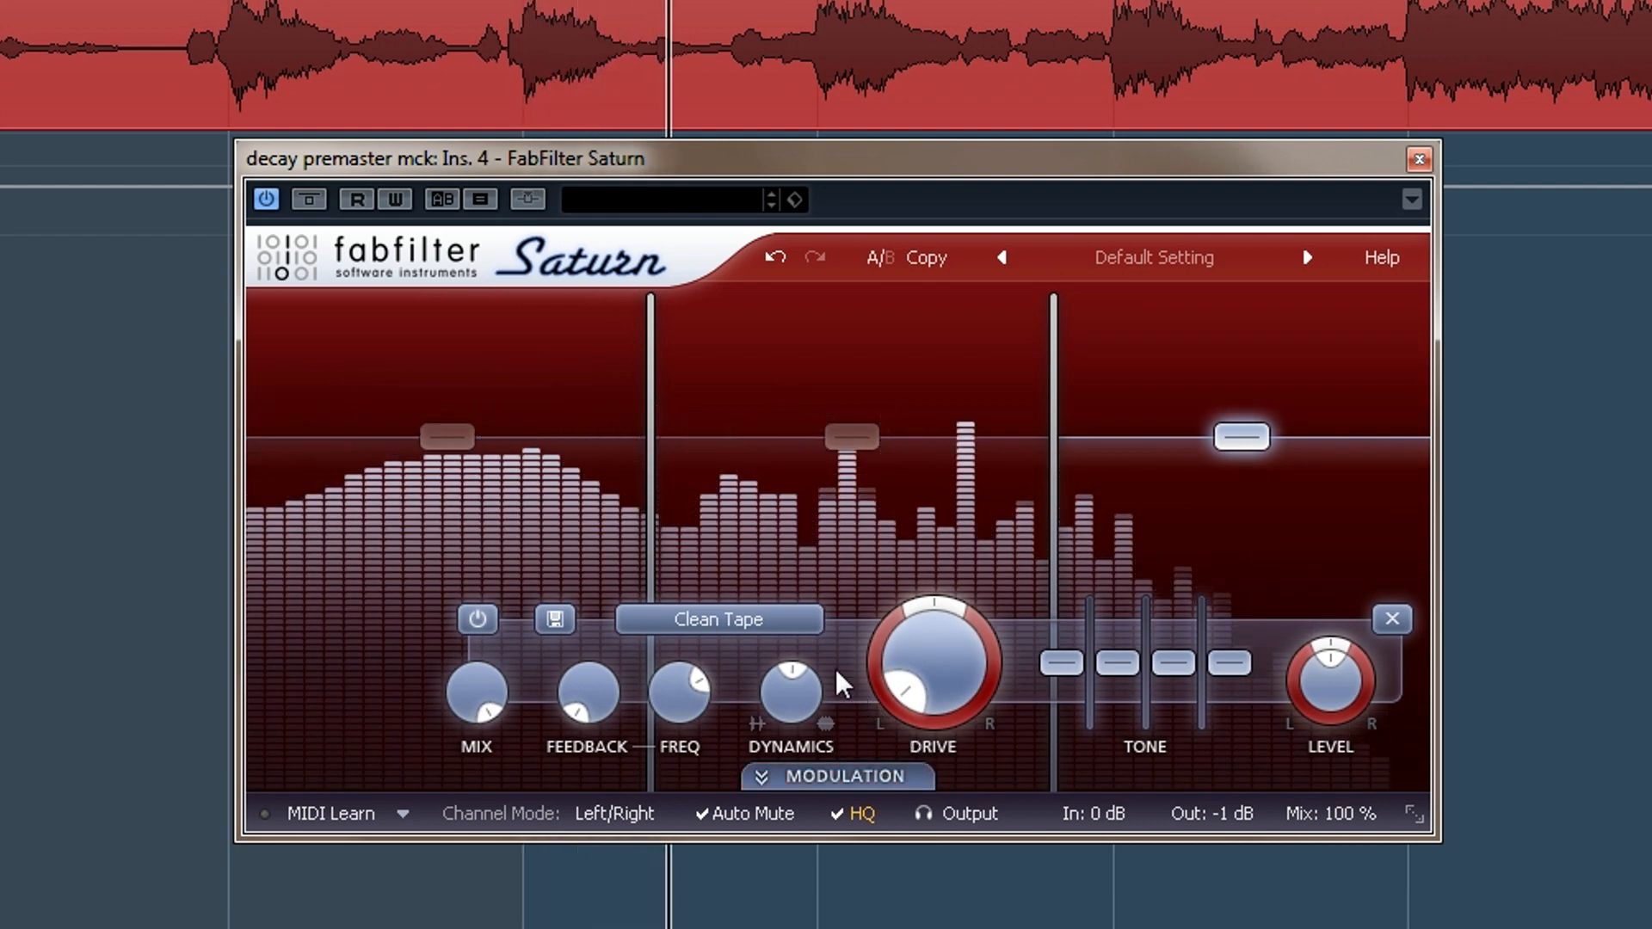
{"action": "mouse_move", "coordinate": [965, 658]}
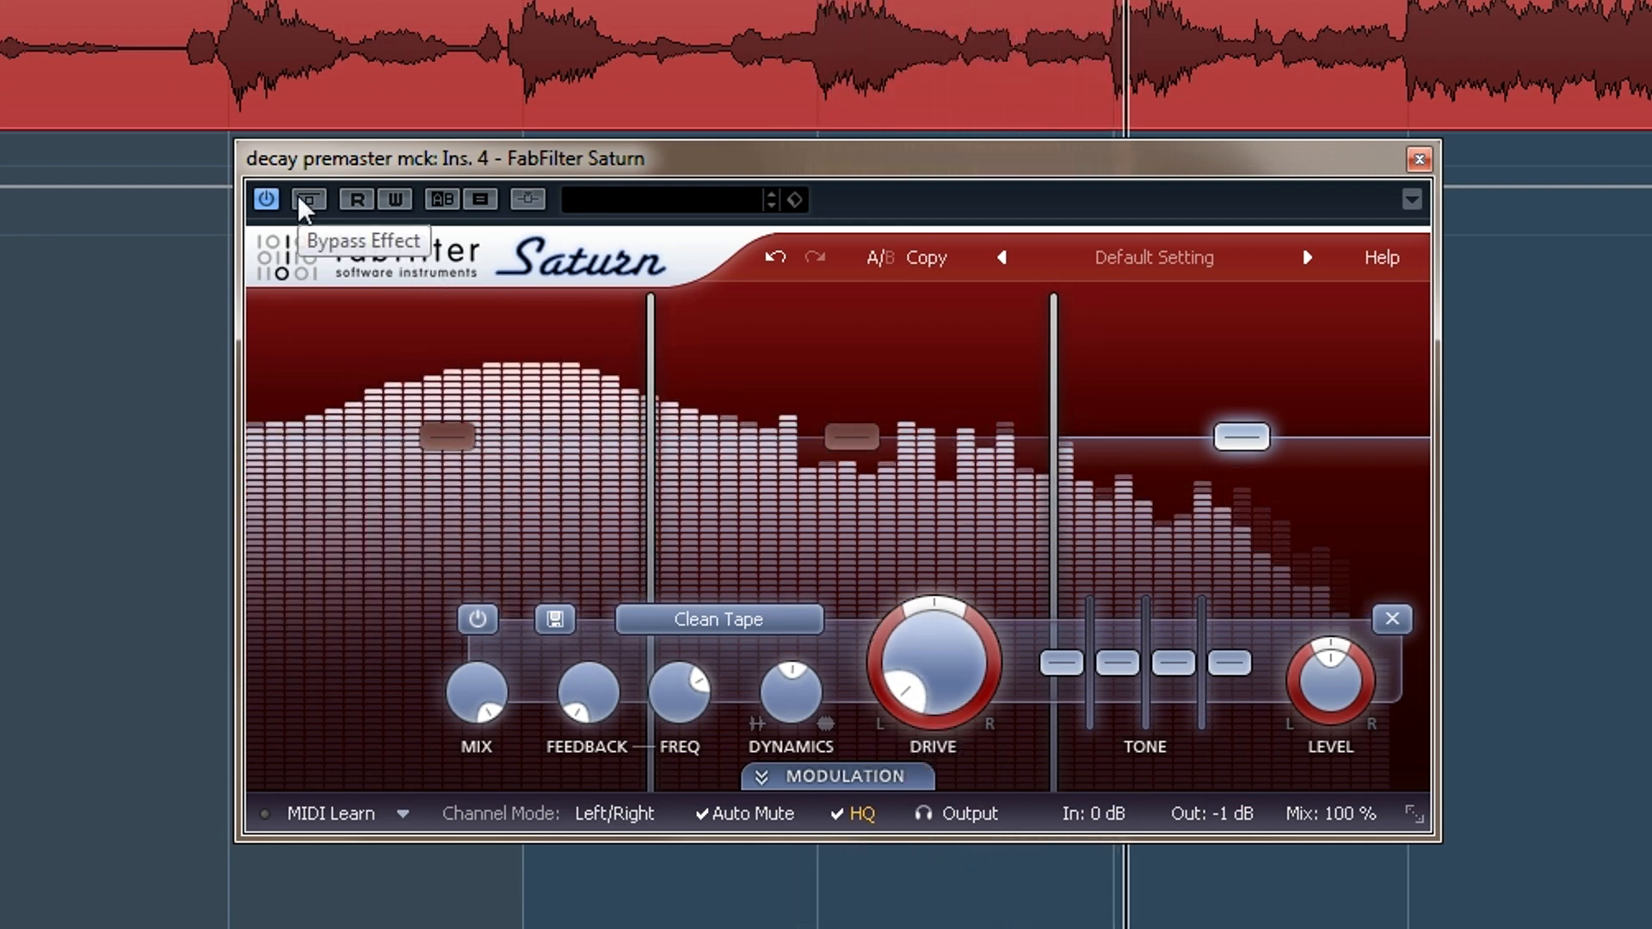
- Set the high band's Drive to about 3.5 %, reduce the middle band's Drive slightly and select the low band
{"action": "left_click_drag", "start_coordinate": [923, 663], "coordinate": [924, 686]}
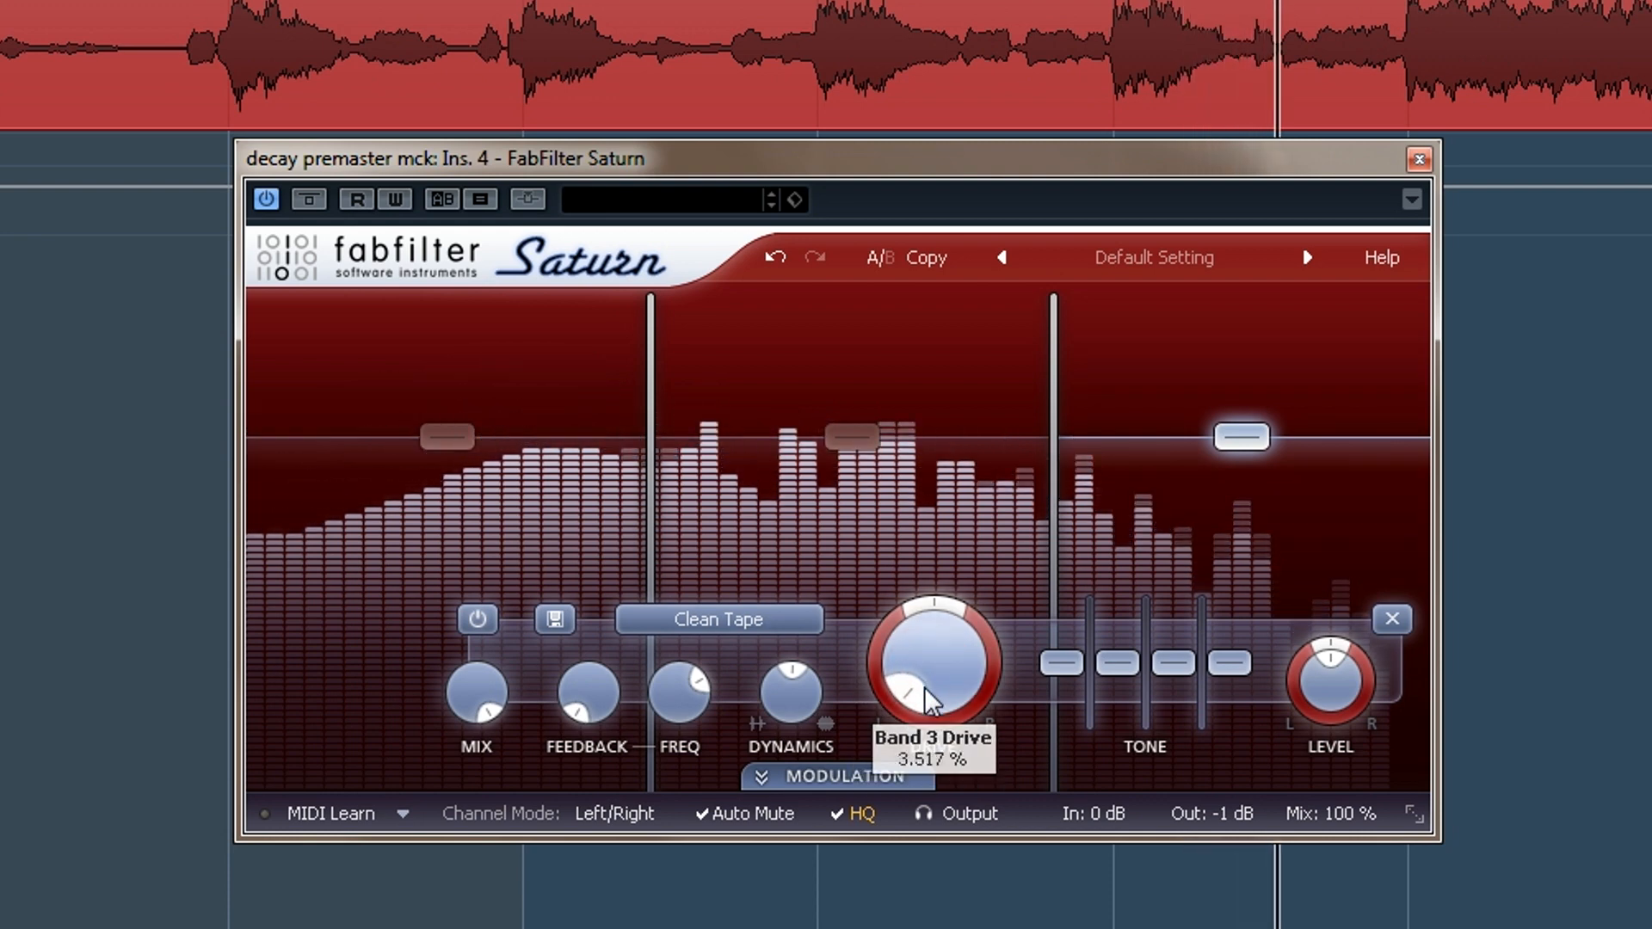
{"action": "left_click", "coordinate": [852, 441]}
{"action": "left_click_drag", "start_coordinate": [838, 643], "coordinate": [843, 681]}
{"action": "left_click", "coordinate": [447, 436]}
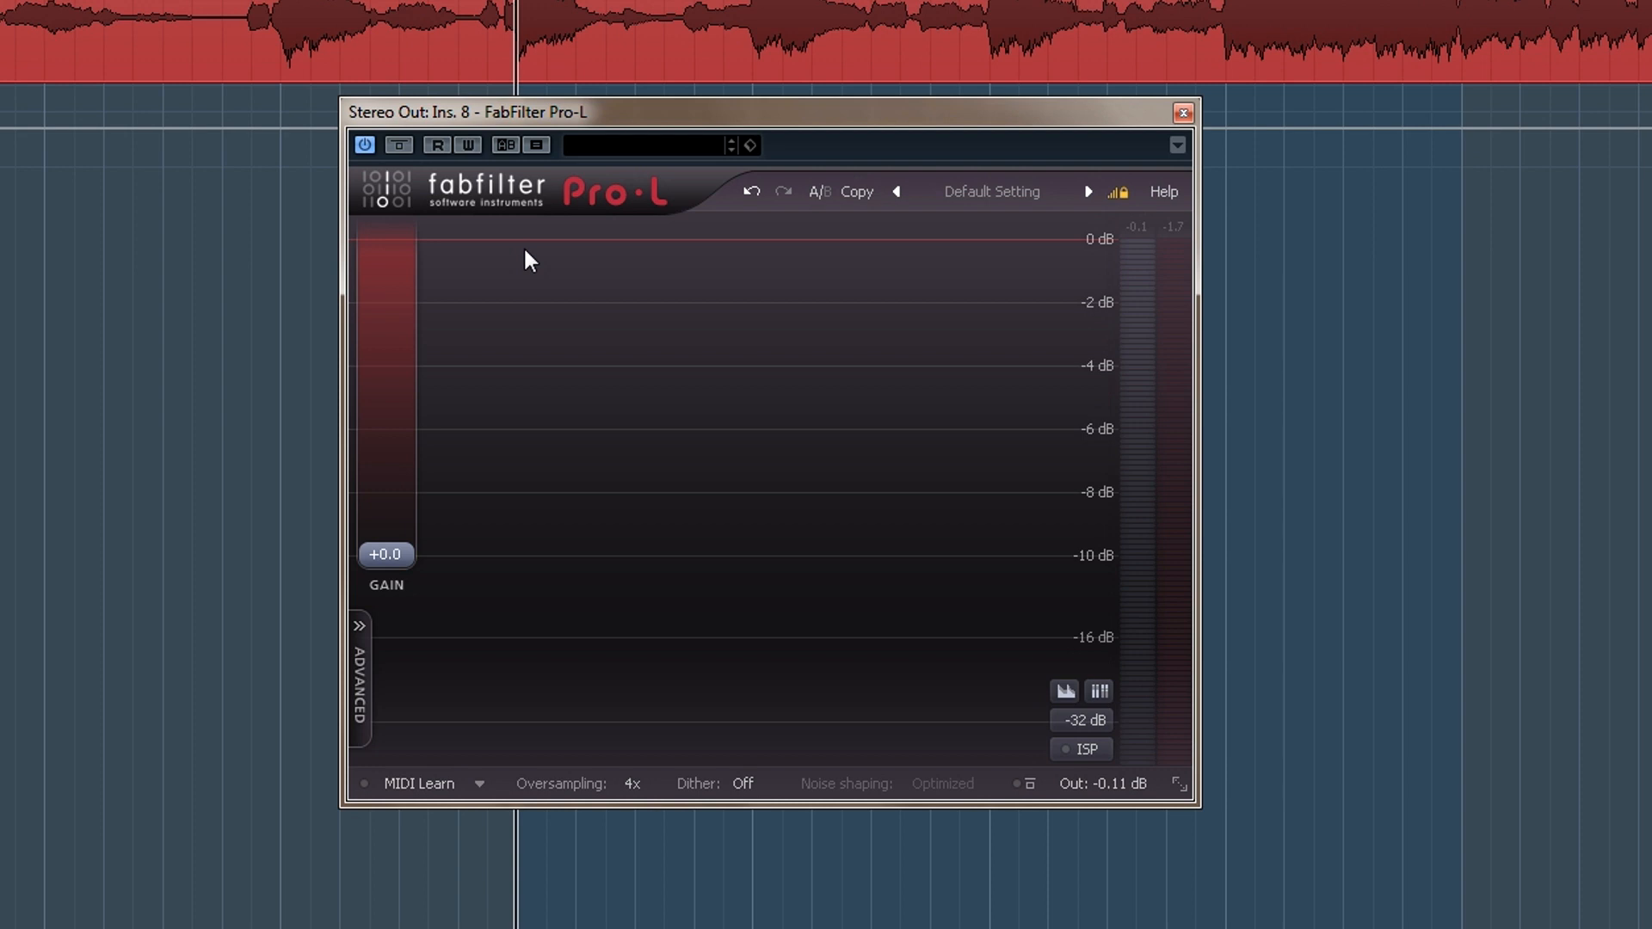
- Play the track through the limiter on the stereo output and raise its gain to about +3 dB
{"action": "key", "text": "space"}
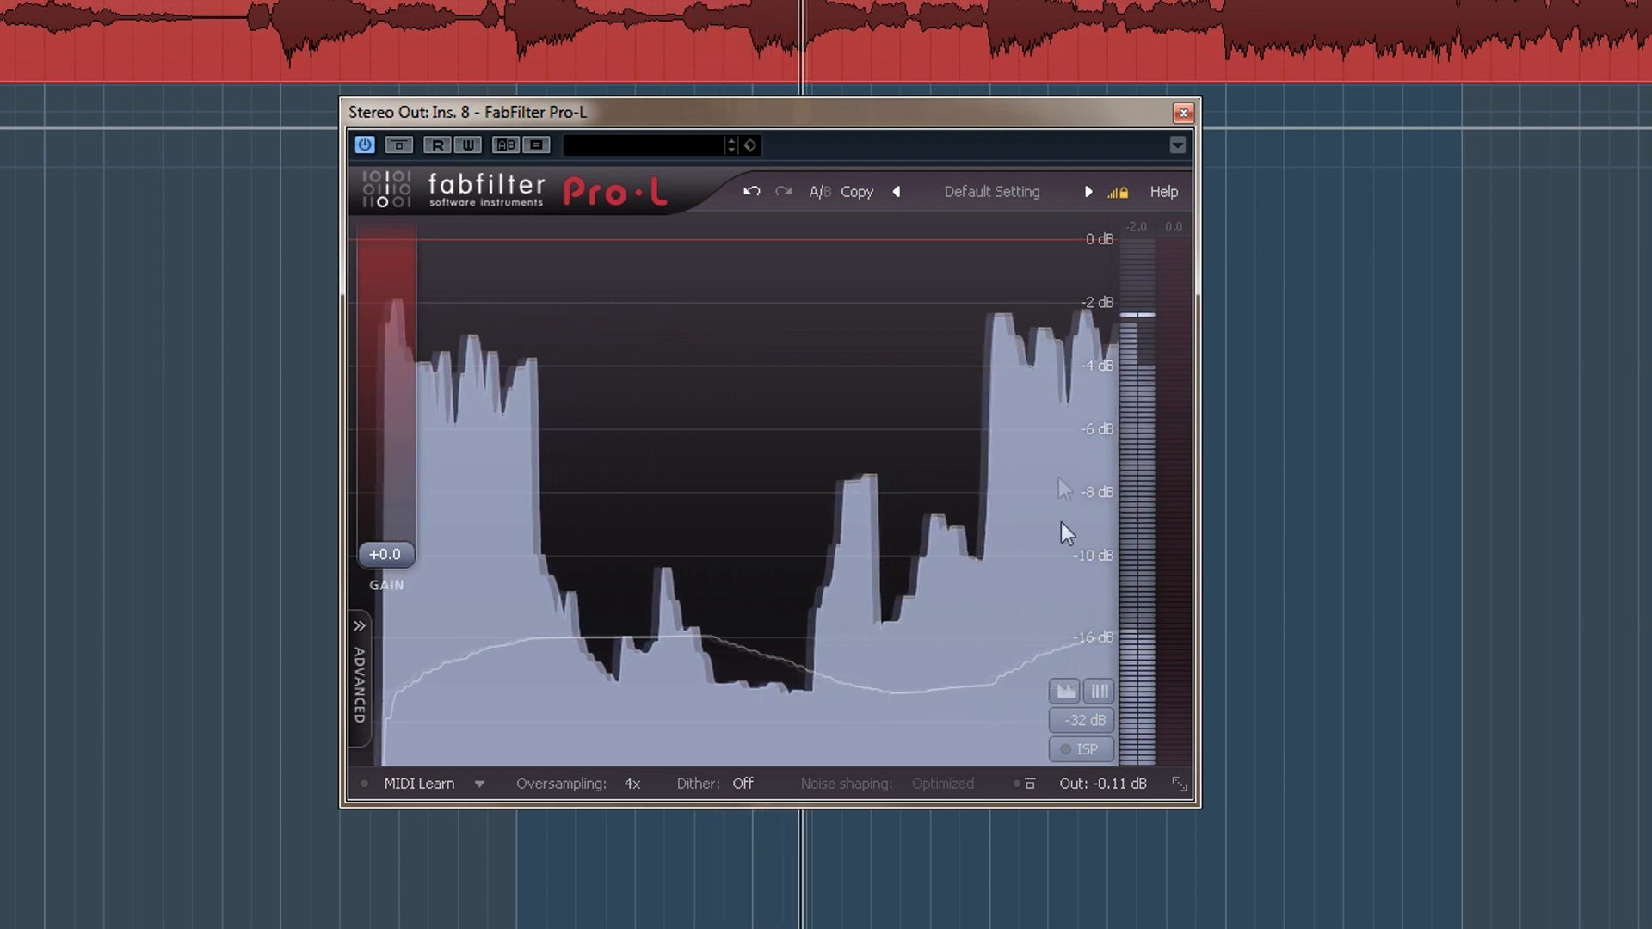
{"action": "left_click_drag", "start_coordinate": [401, 551], "coordinate": [400, 502]}
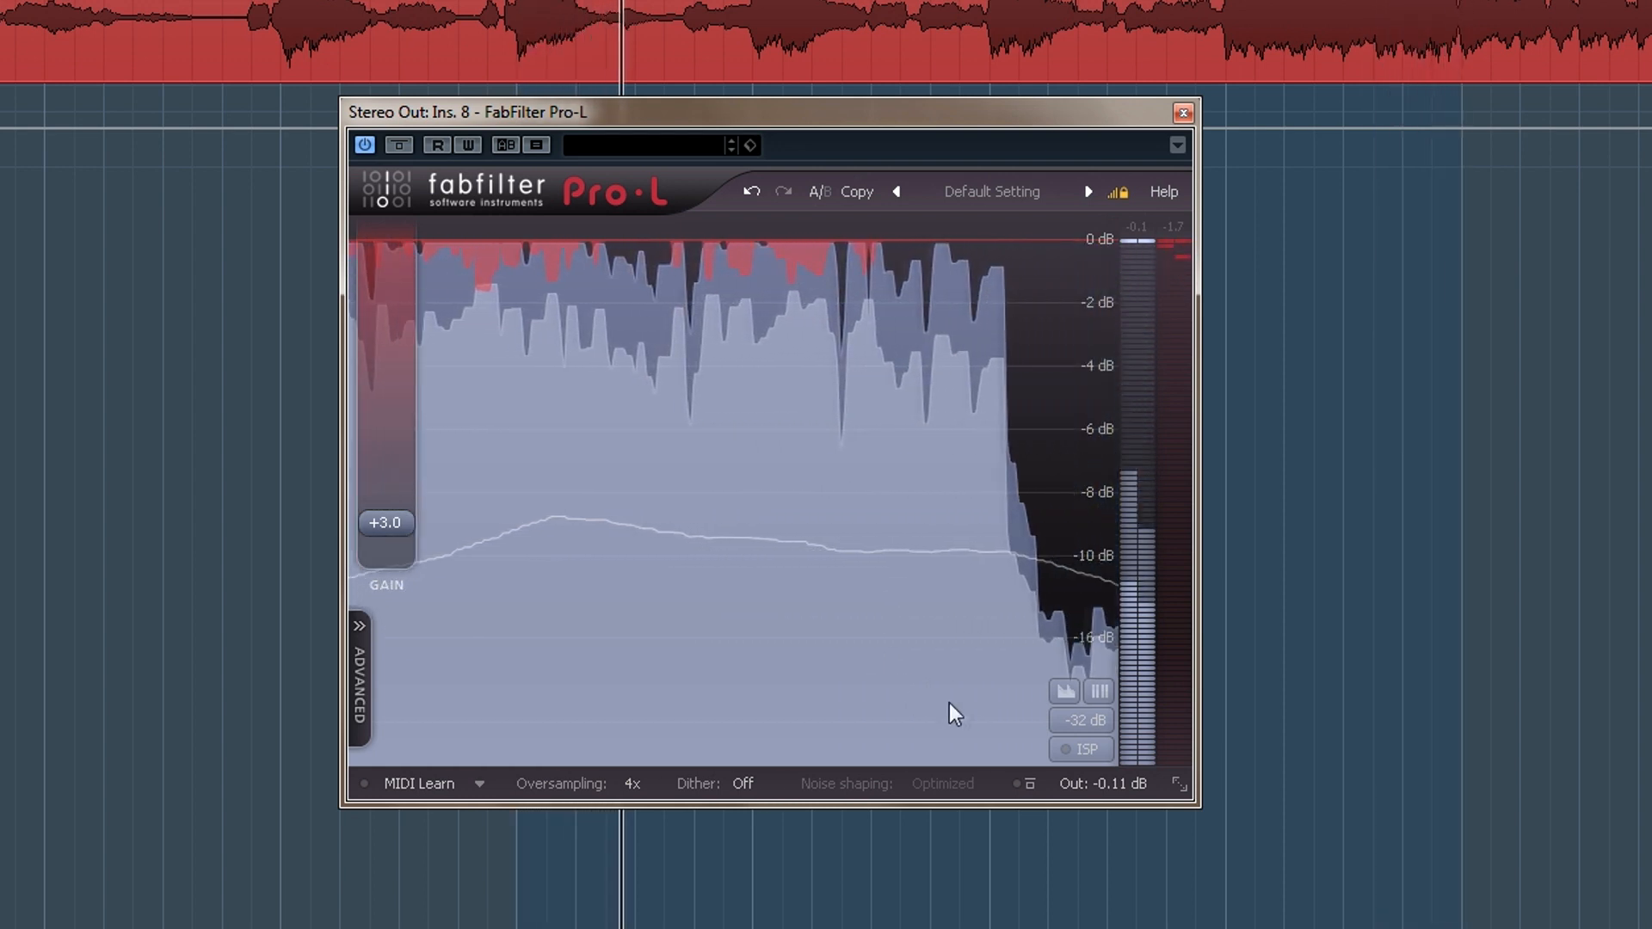
- Try the -16 dB, -48 dB and K-20 meter scales on the limiter, and settle on K-14
{"action": "left_click", "coordinate": [1076, 721]}
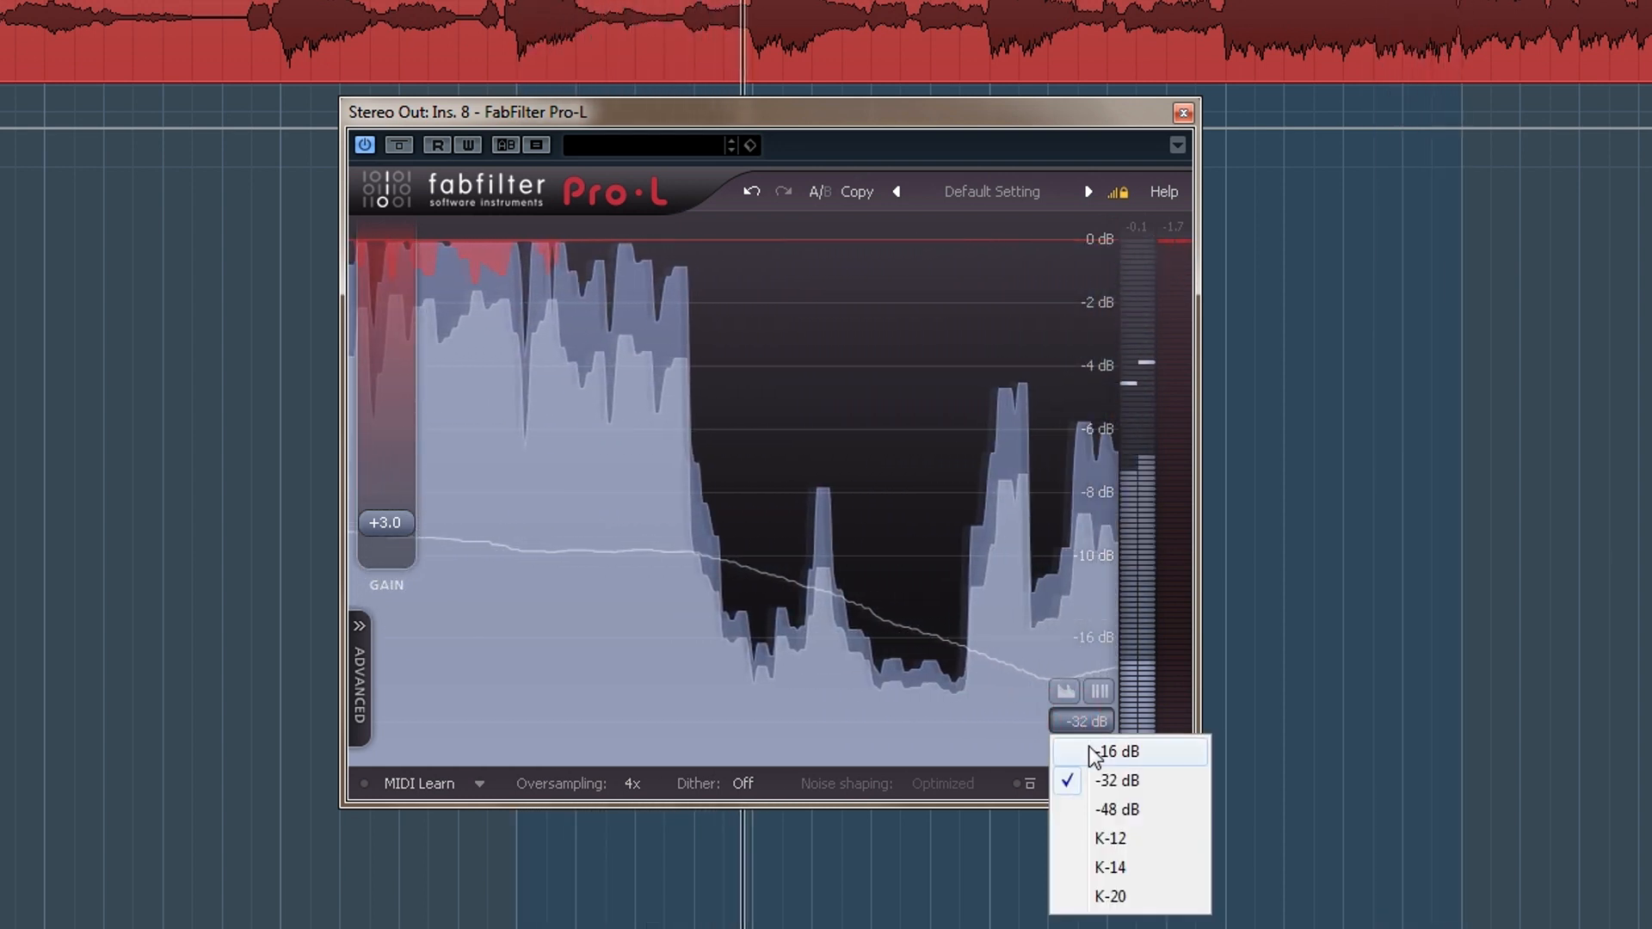
{"action": "left_click", "coordinate": [1099, 751]}
{"action": "left_click", "coordinate": [1086, 719]}
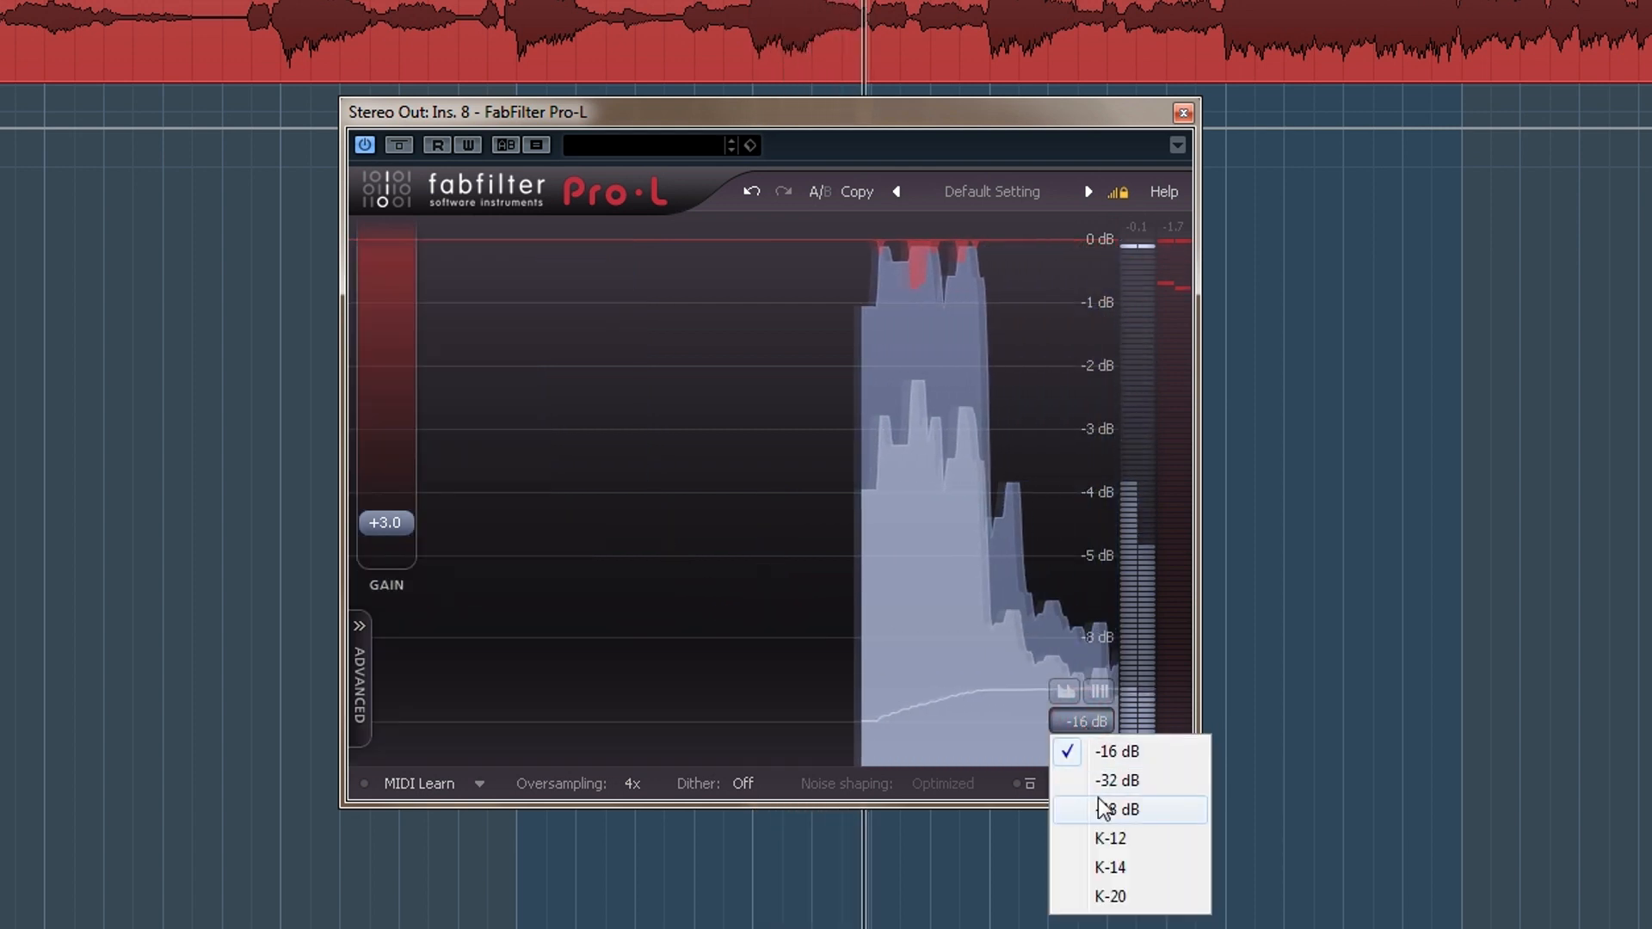
{"action": "left_click", "coordinate": [1096, 808]}
{"action": "left_click", "coordinate": [1085, 726]}
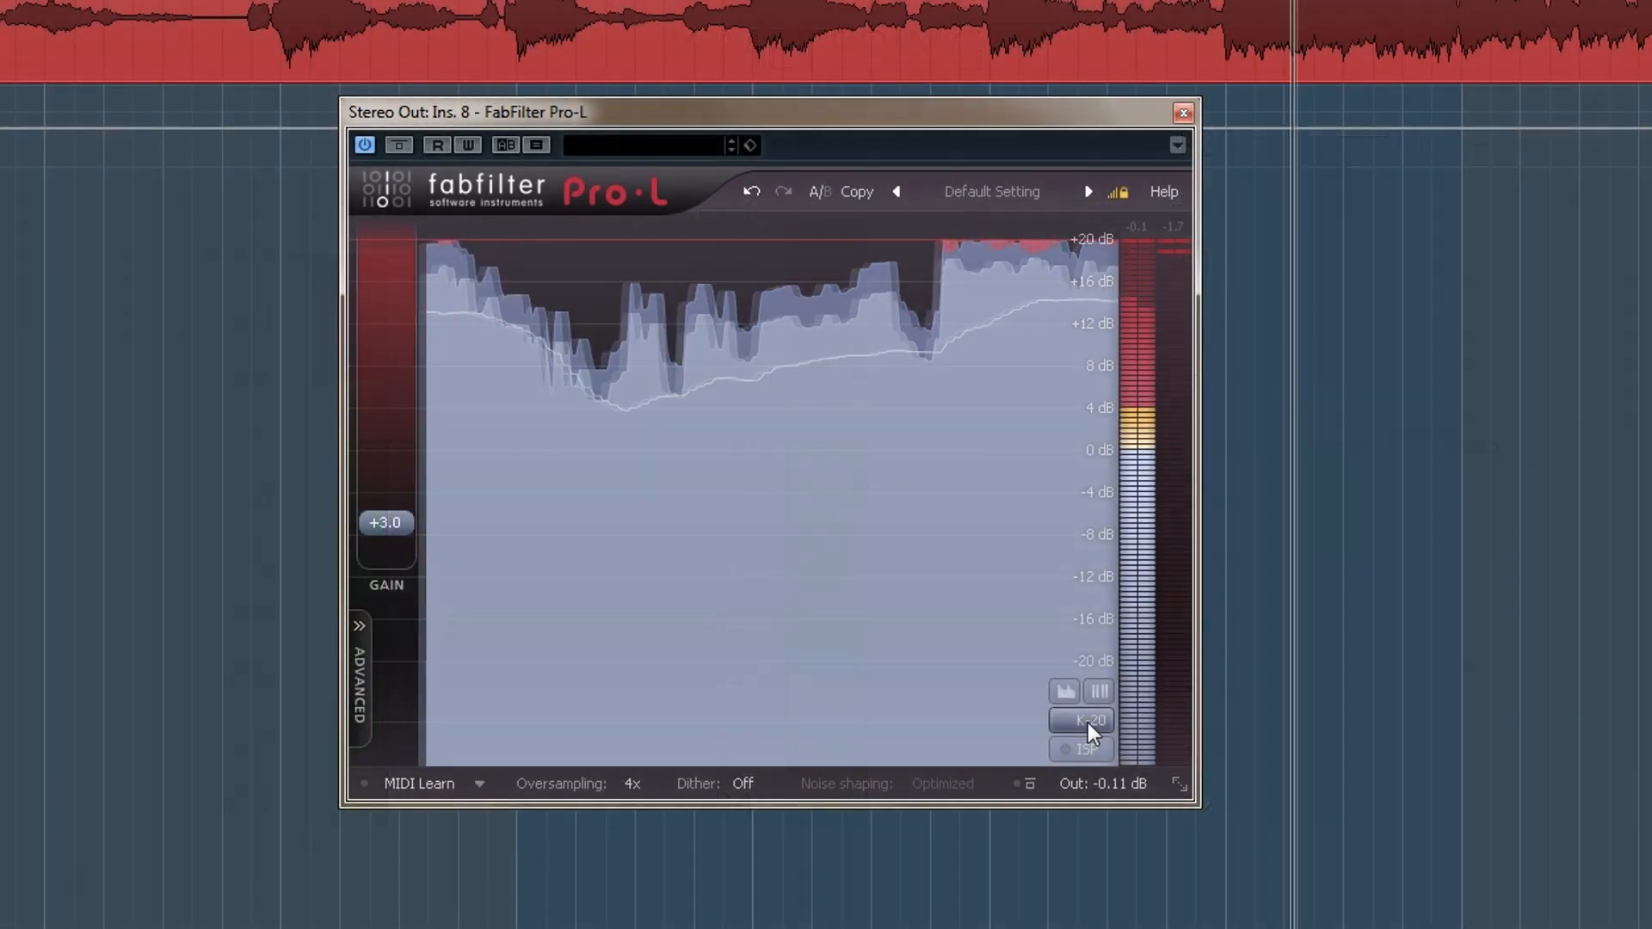
{"action": "left_click", "coordinate": [1088, 723]}
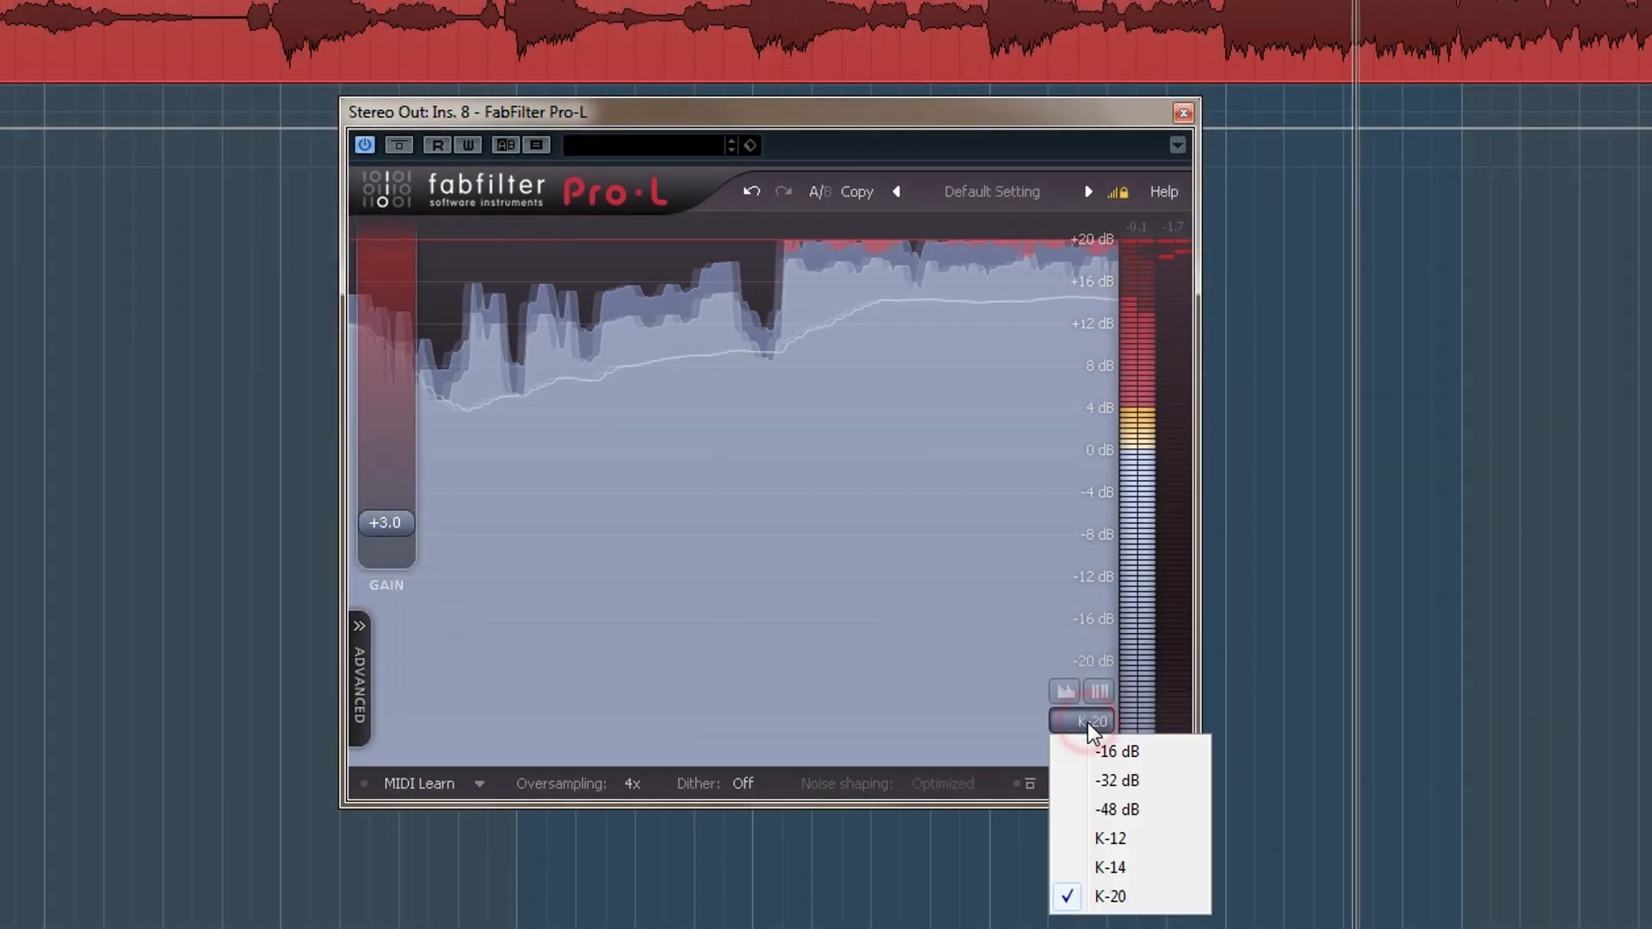
{"action": "left_click", "coordinate": [1128, 866]}
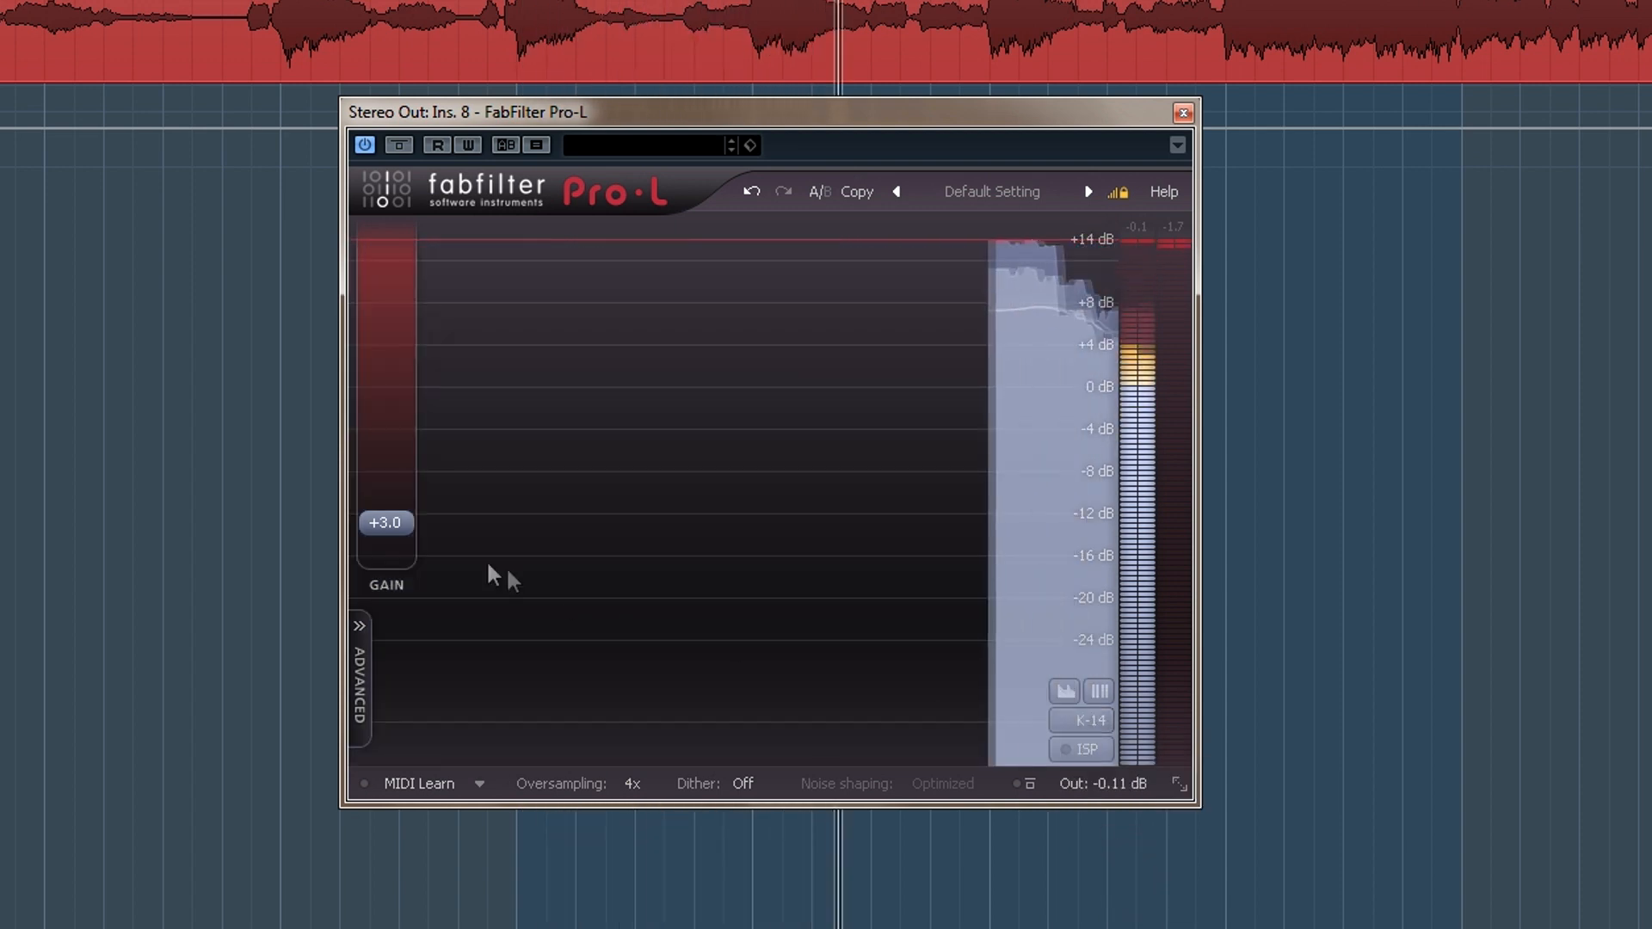
- Return the limiter's gain to 0 dB with playback stopped, and raise it to about +2.3 dB while playing the track
{"action": "mouse_move", "coordinate": [418, 524]}
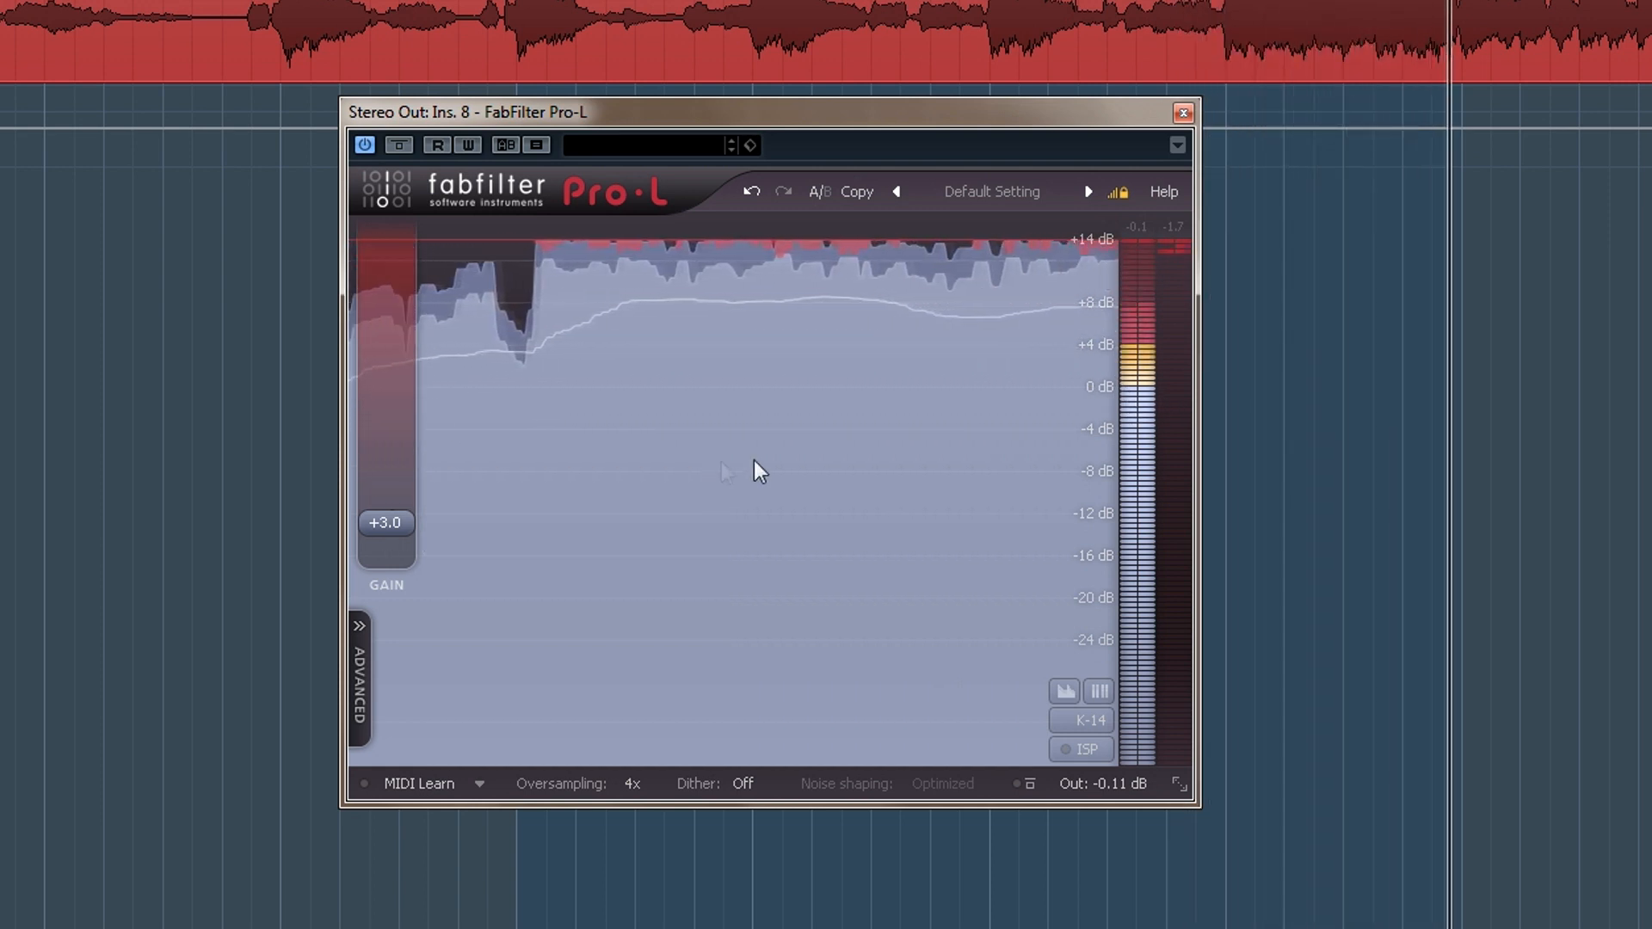
{"action": "key", "text": "space"}
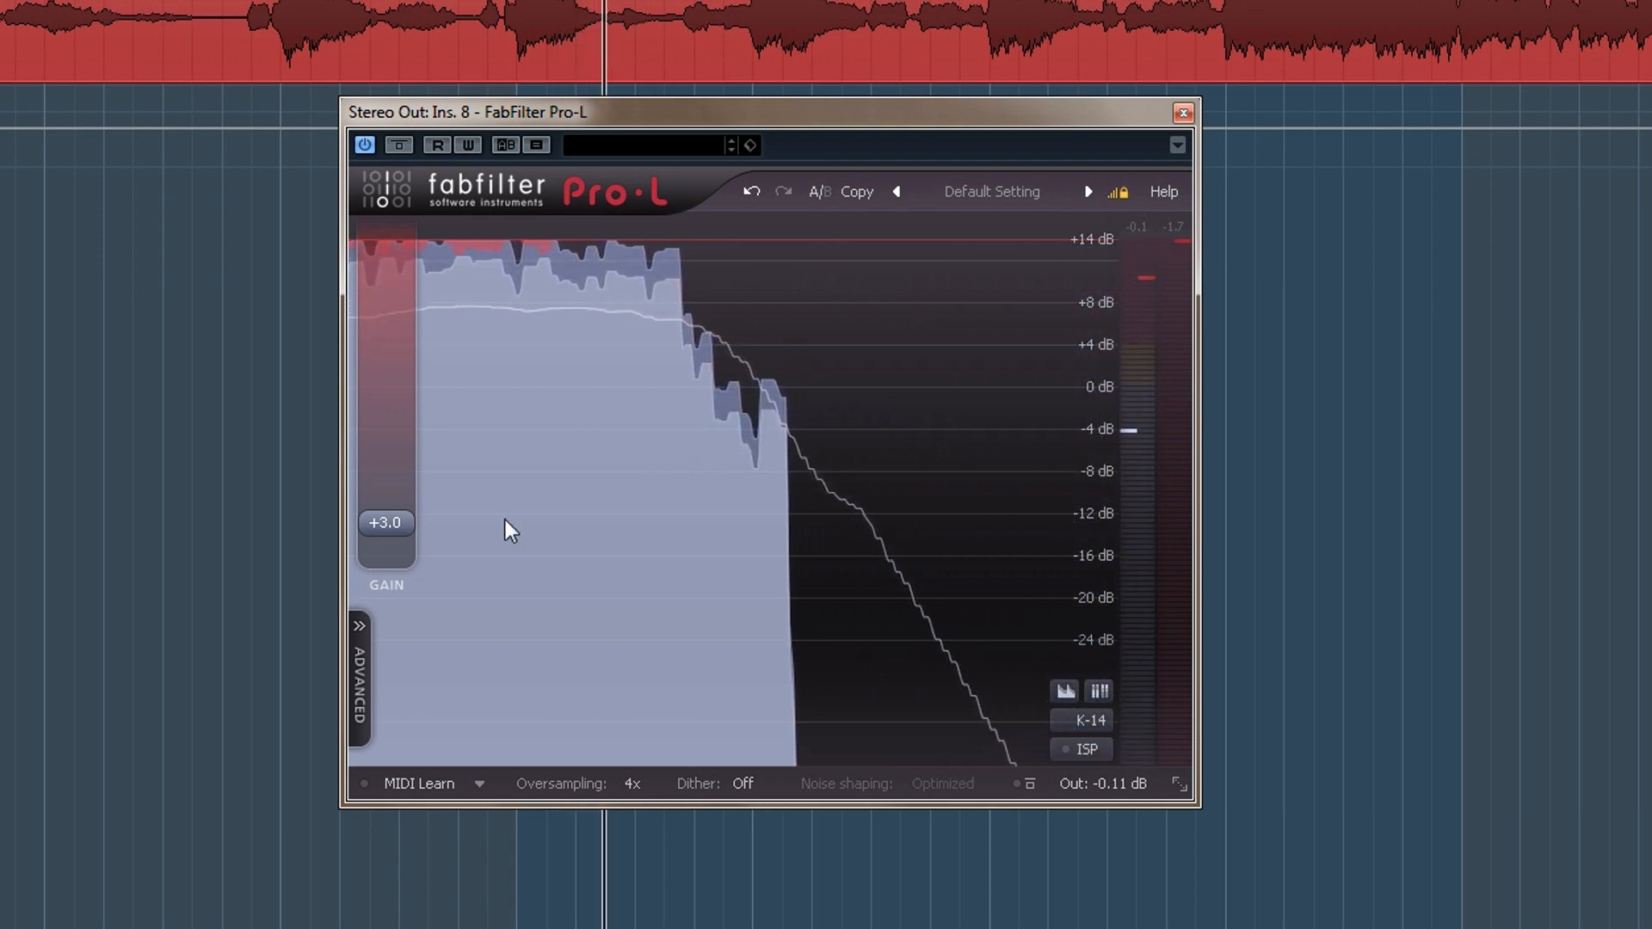
{"action": "left_click_drag", "start_coordinate": [398, 516], "coordinate": [397, 564]}
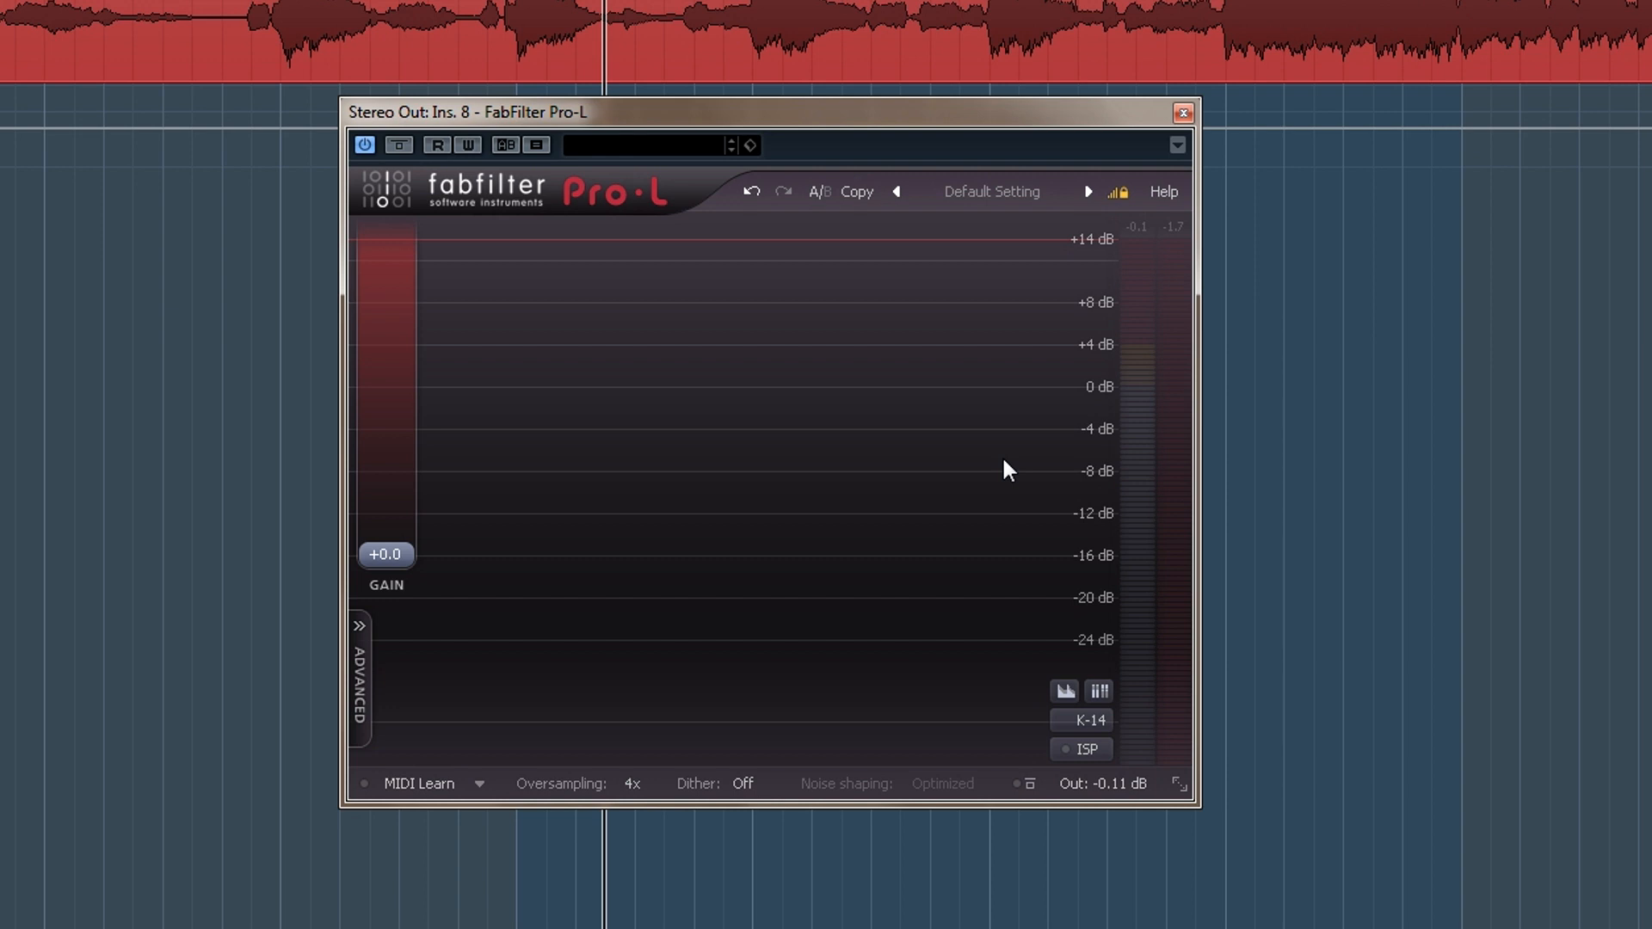
{"action": "key", "text": "space"}
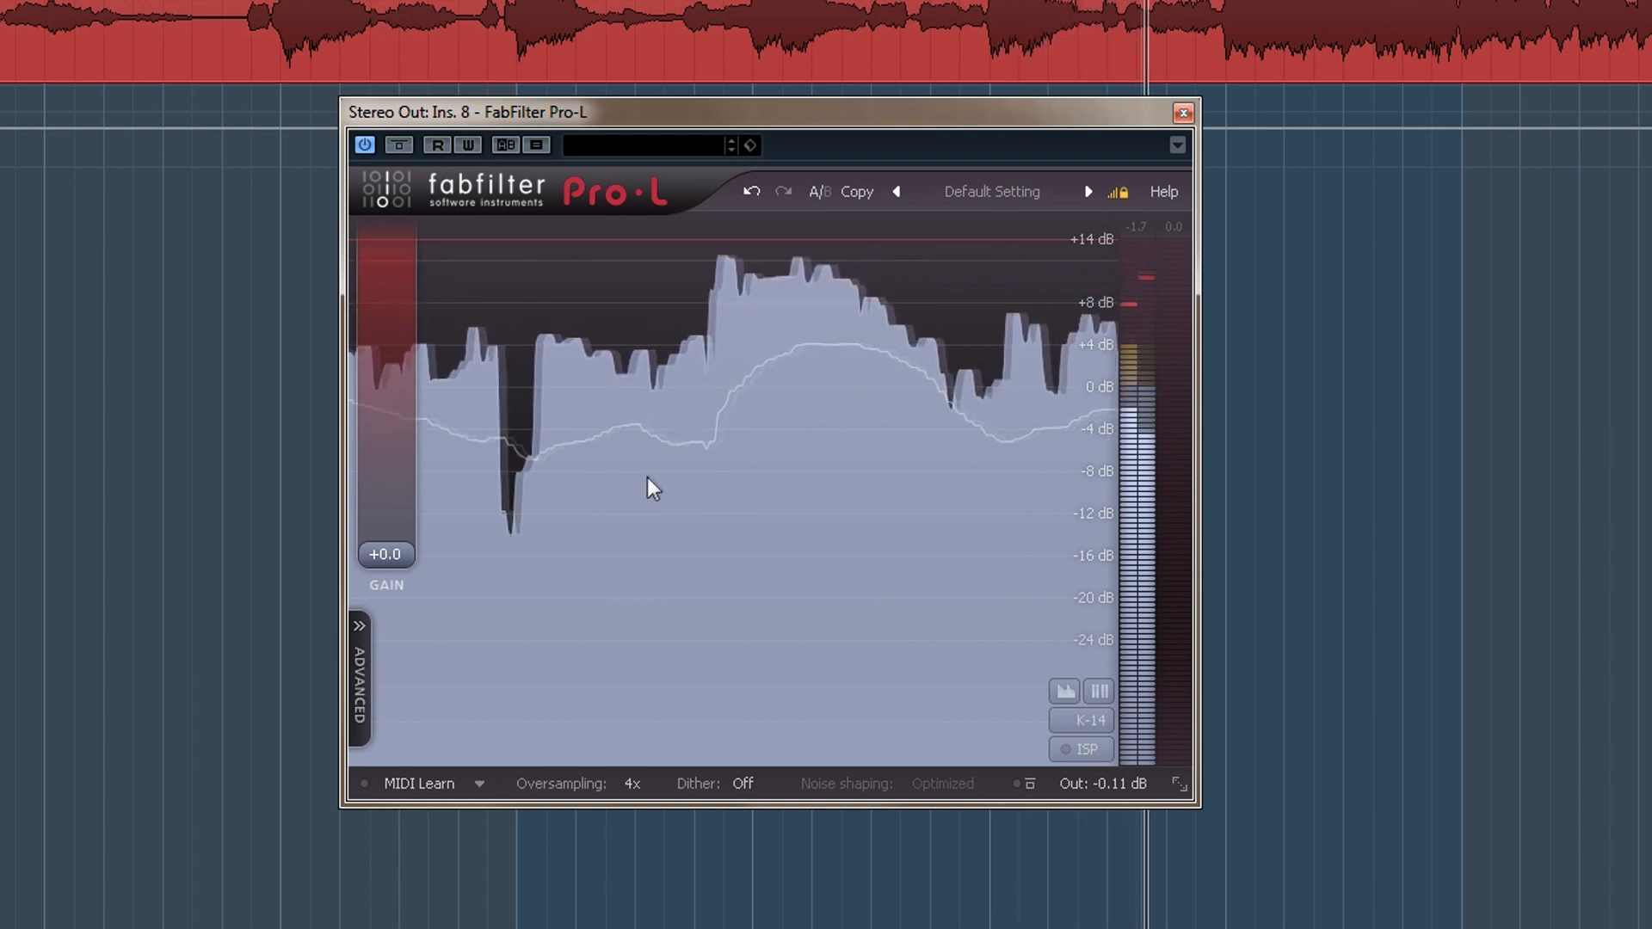
{"action": "left_click_drag", "start_coordinate": [386, 553], "coordinate": [416, 524]}
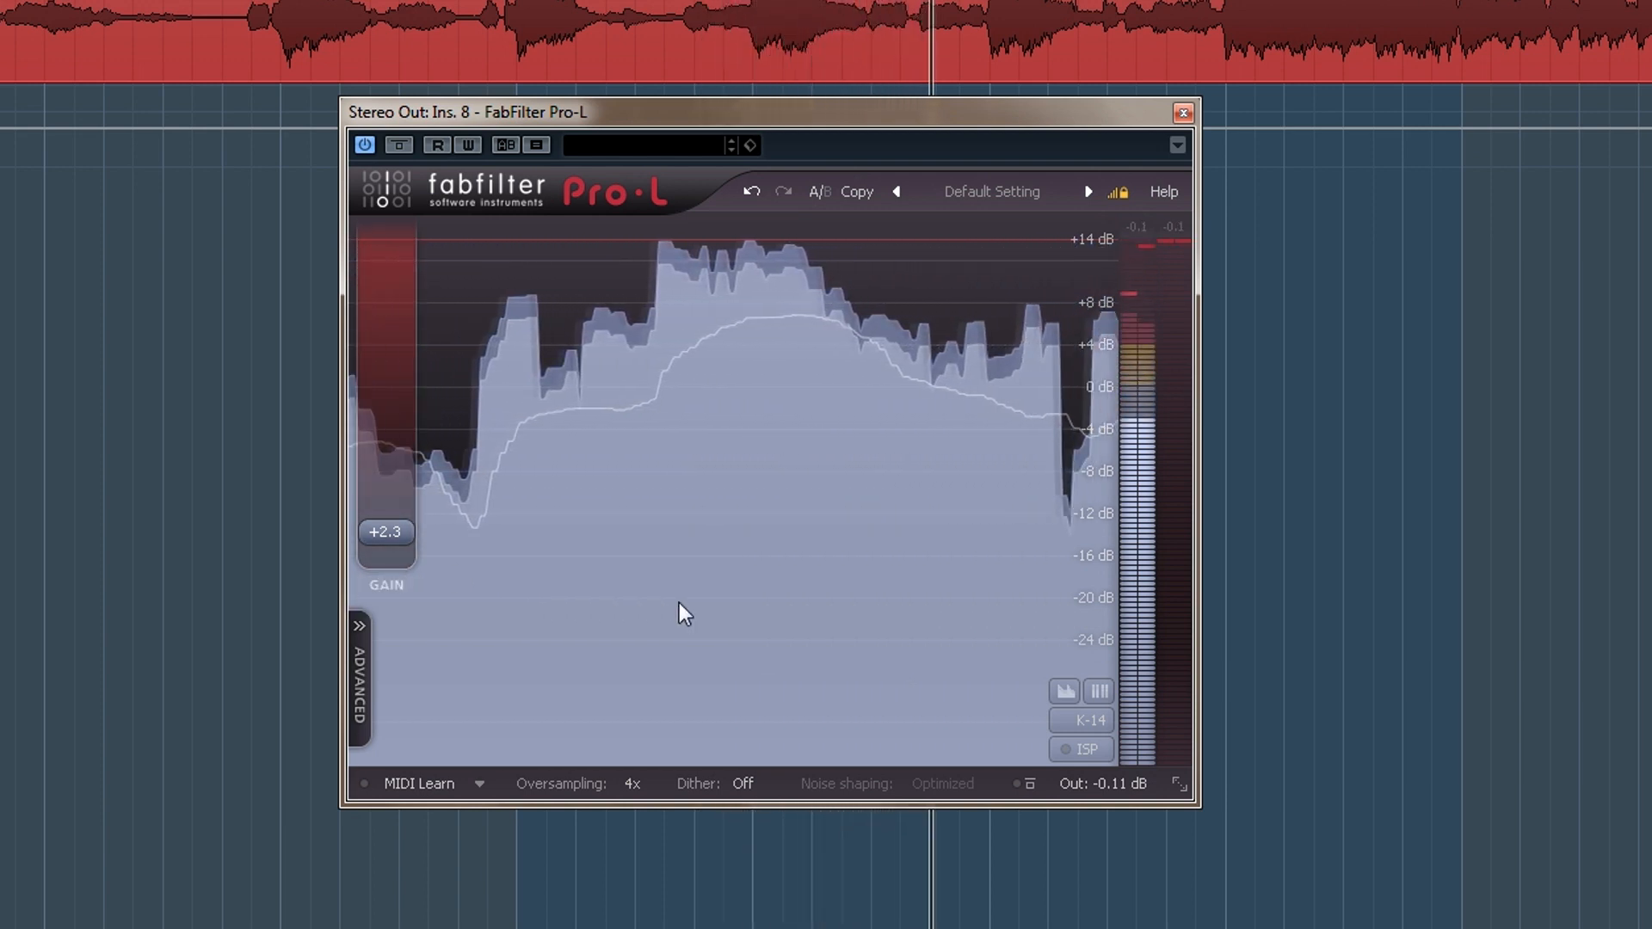
- Look through the limiter's preset categories without loading one, and stop playback
{"action": "left_click", "coordinate": [989, 191]}
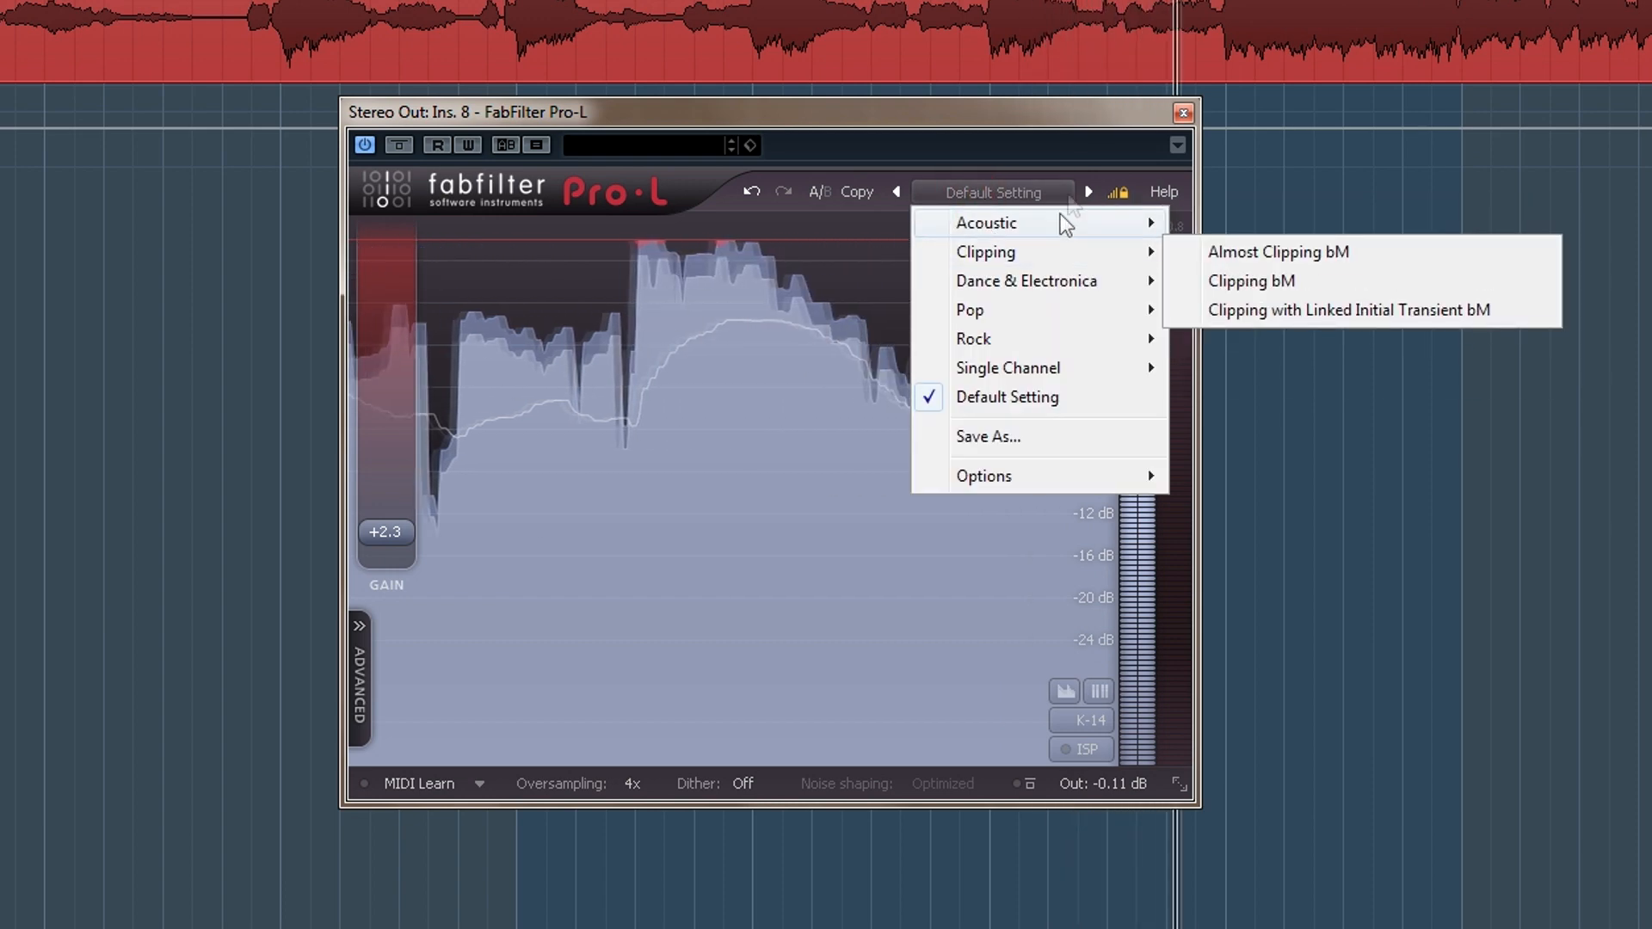
{"action": "left_click", "coordinate": [1075, 122]}
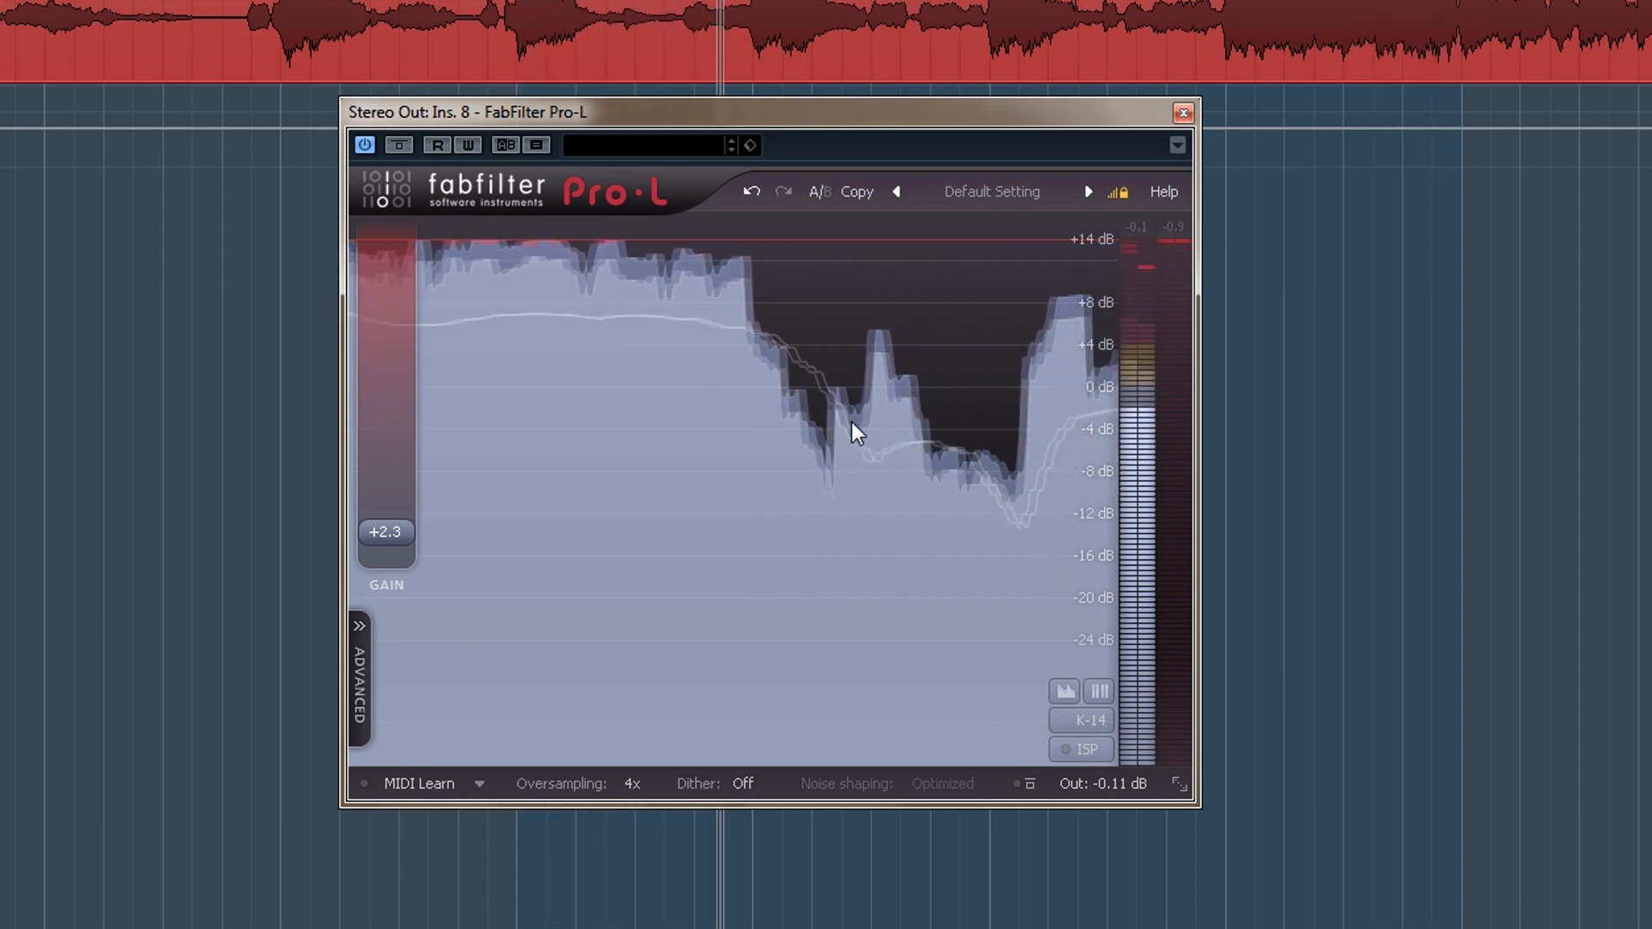
{"action": "key", "text": "space"}
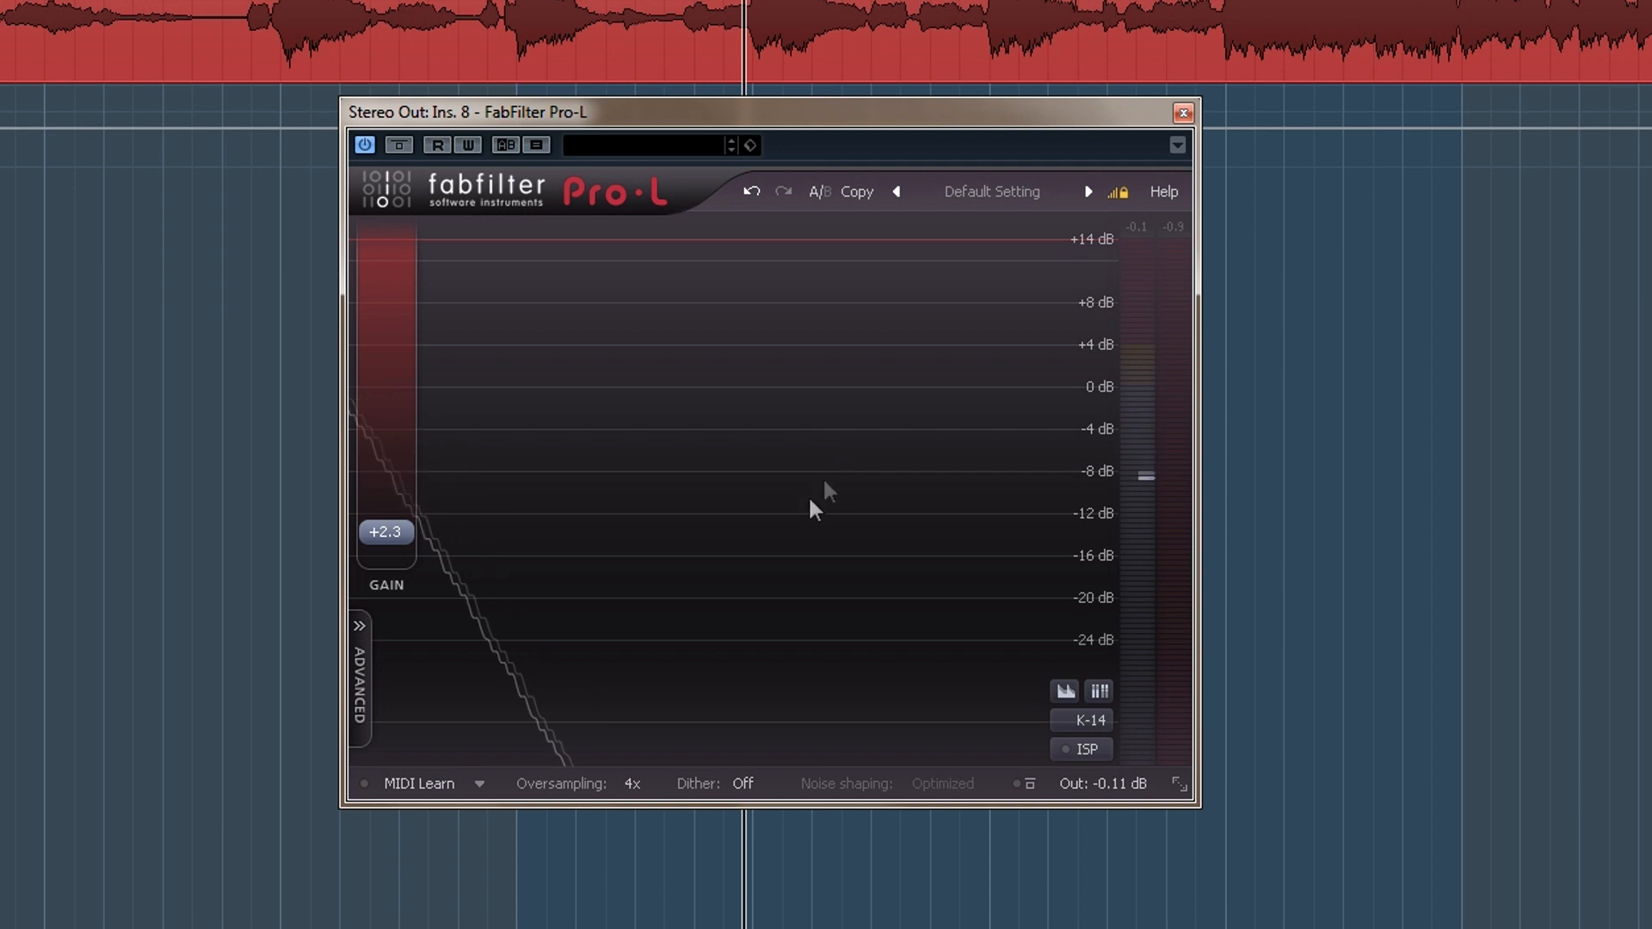
- Reveal the limiter's advanced settings and set its style to Dynamic
{"action": "left_click", "coordinate": [360, 683]}
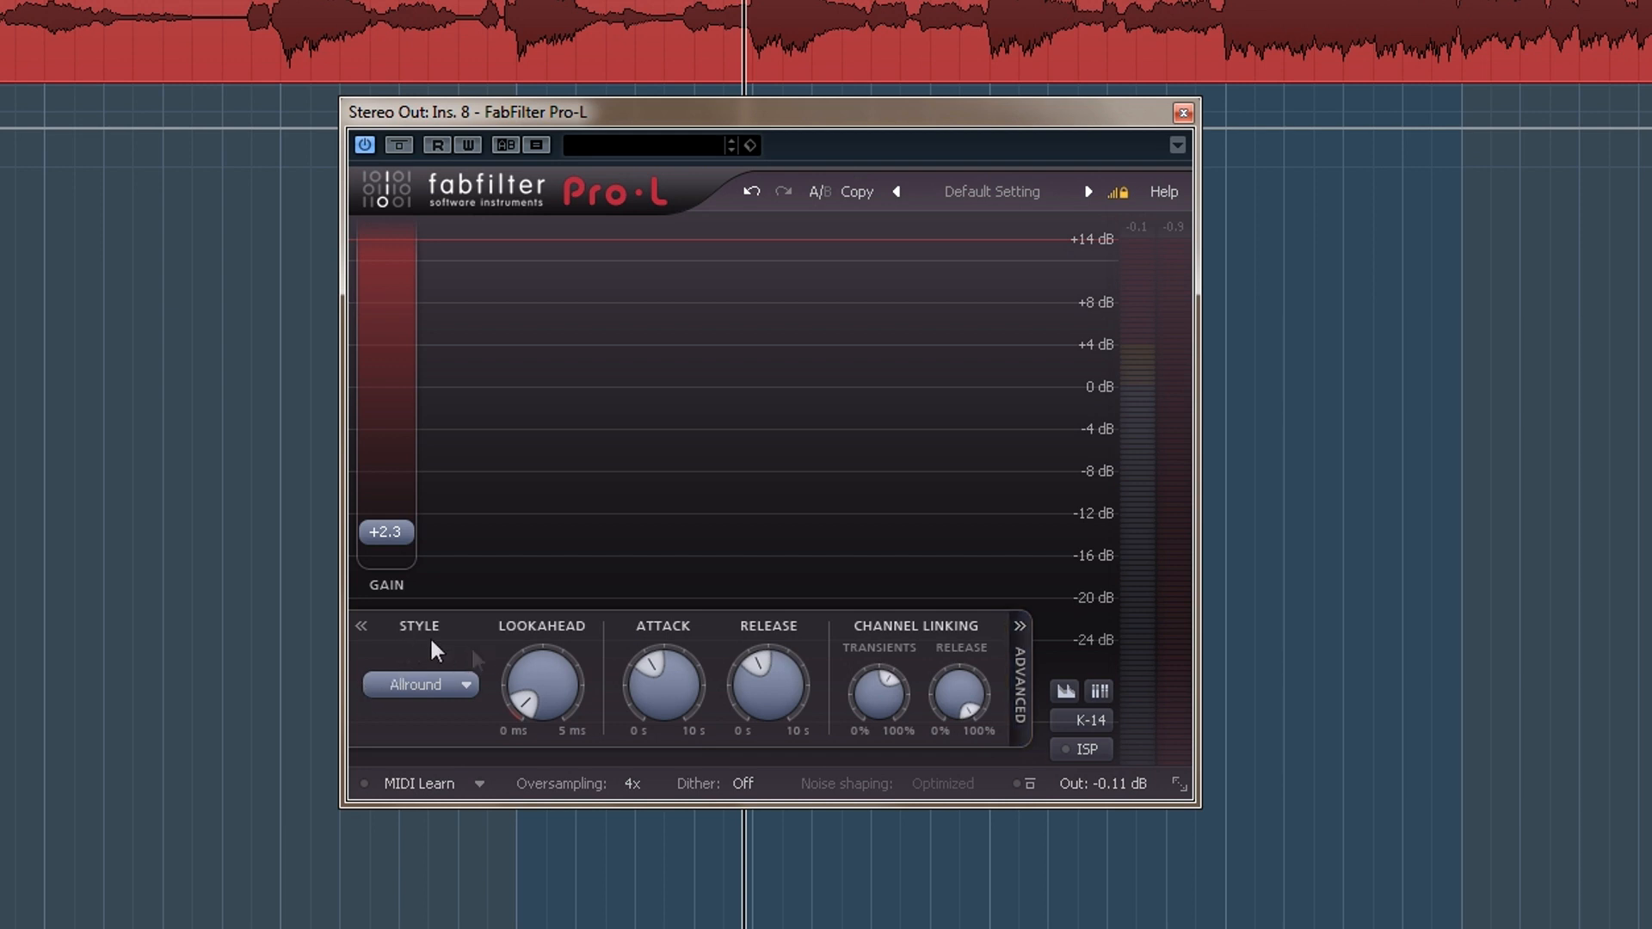
{"action": "left_click", "coordinate": [421, 684]}
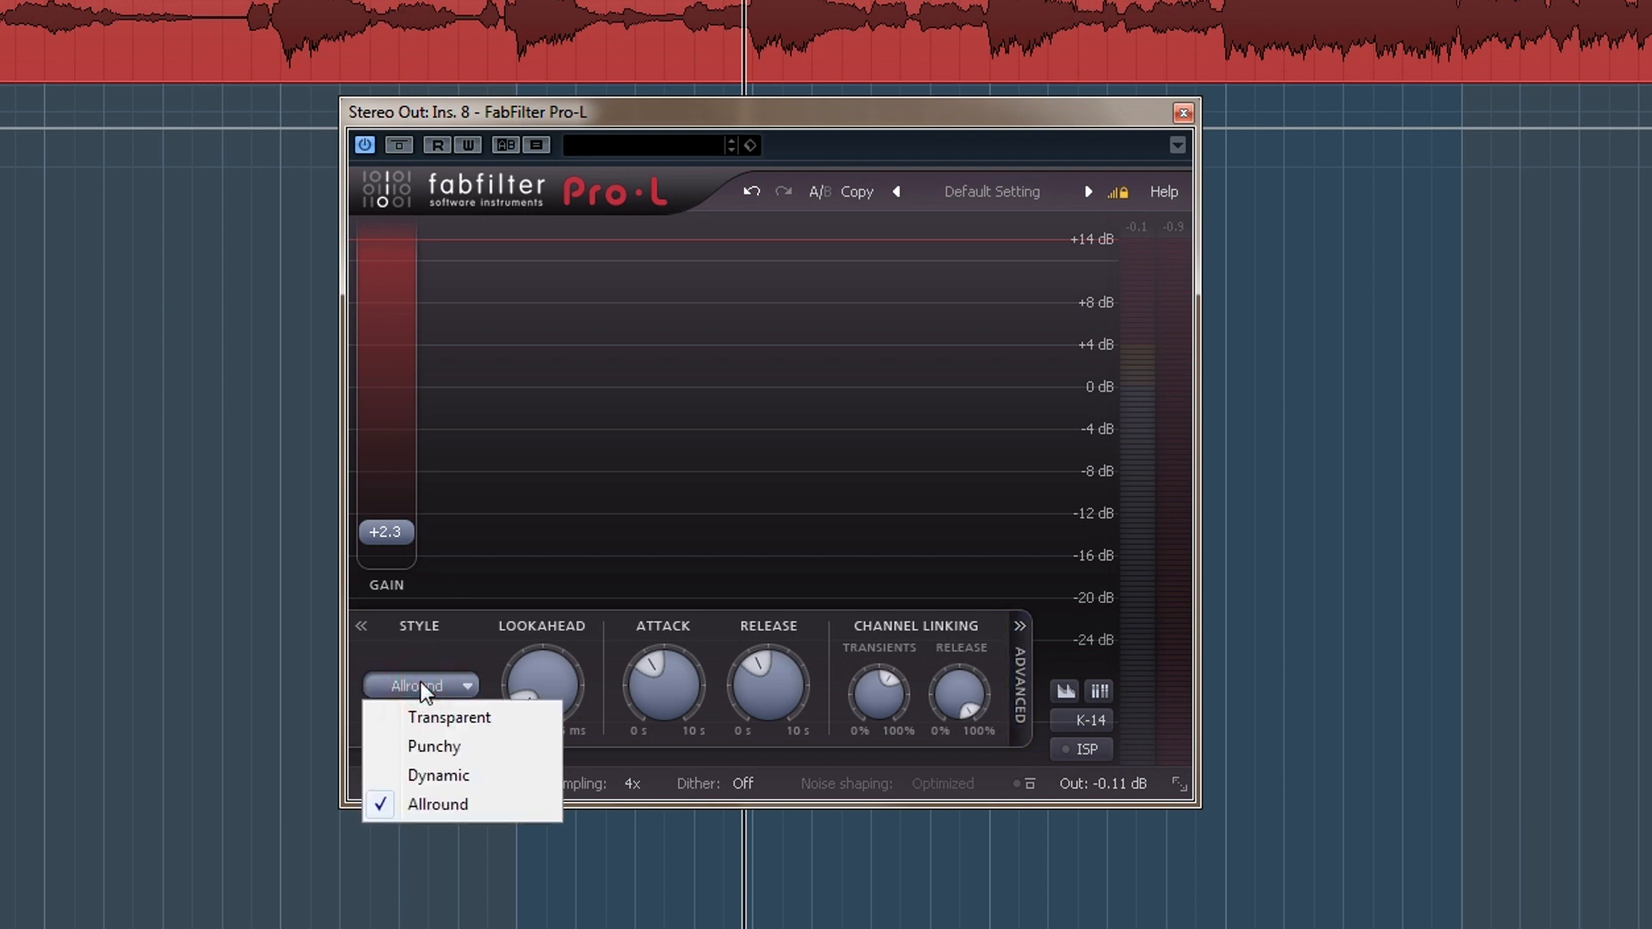
{"action": "left_click", "coordinate": [444, 777]}
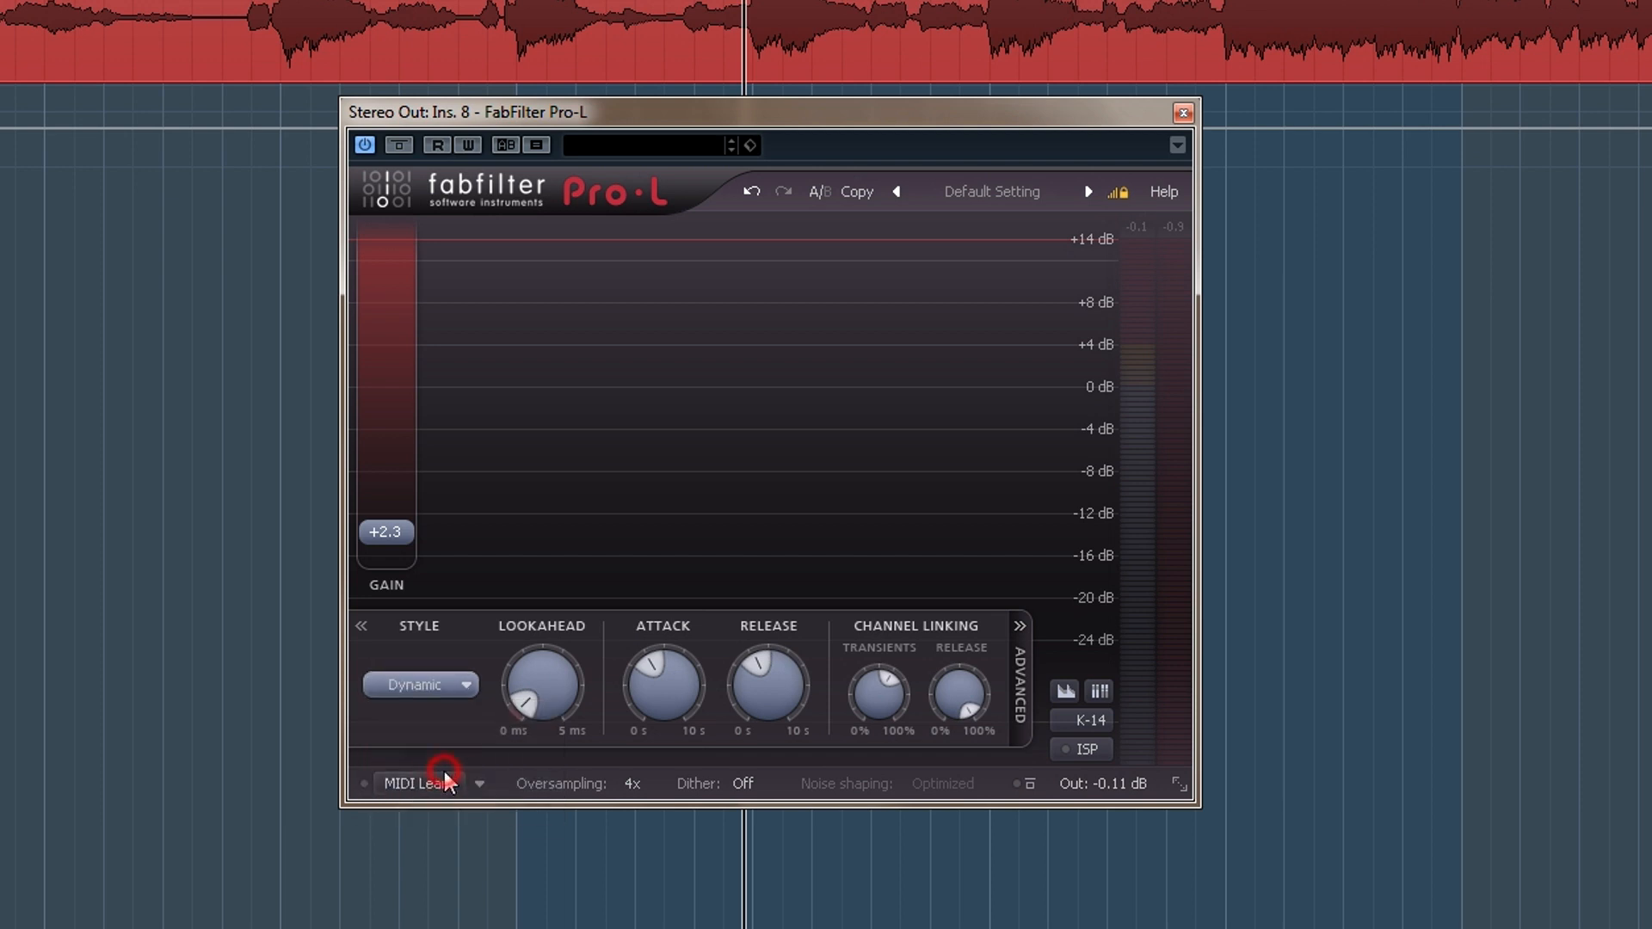
{"action": "left_click", "coordinate": [438, 683]}
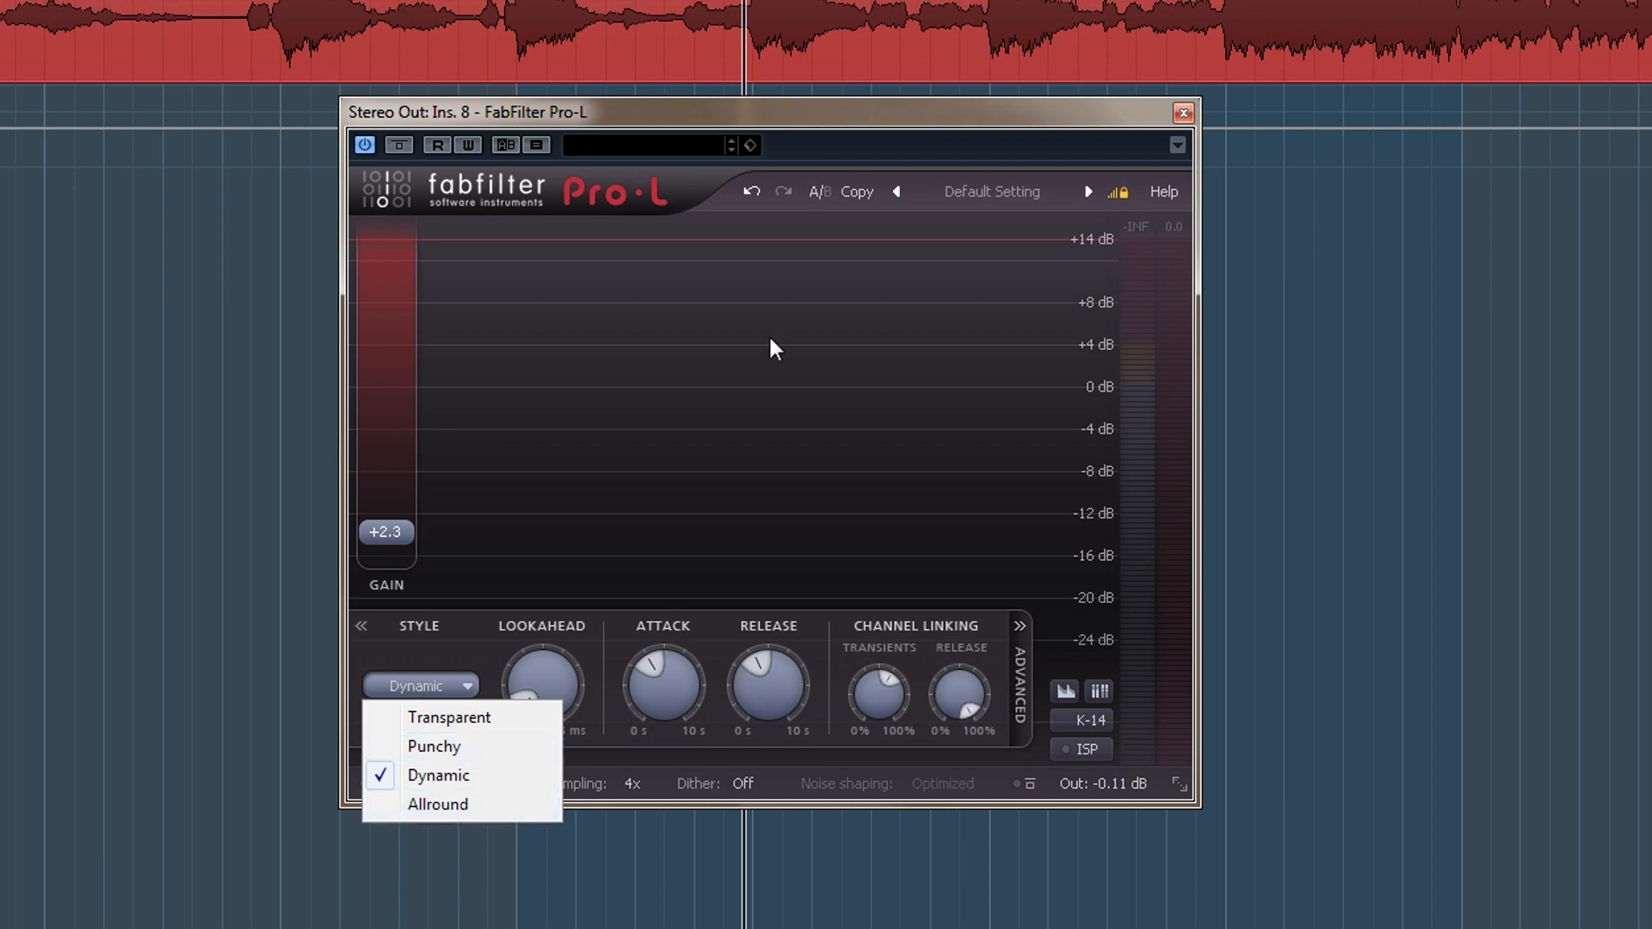
{"action": "left_click", "coordinate": [716, 112]}
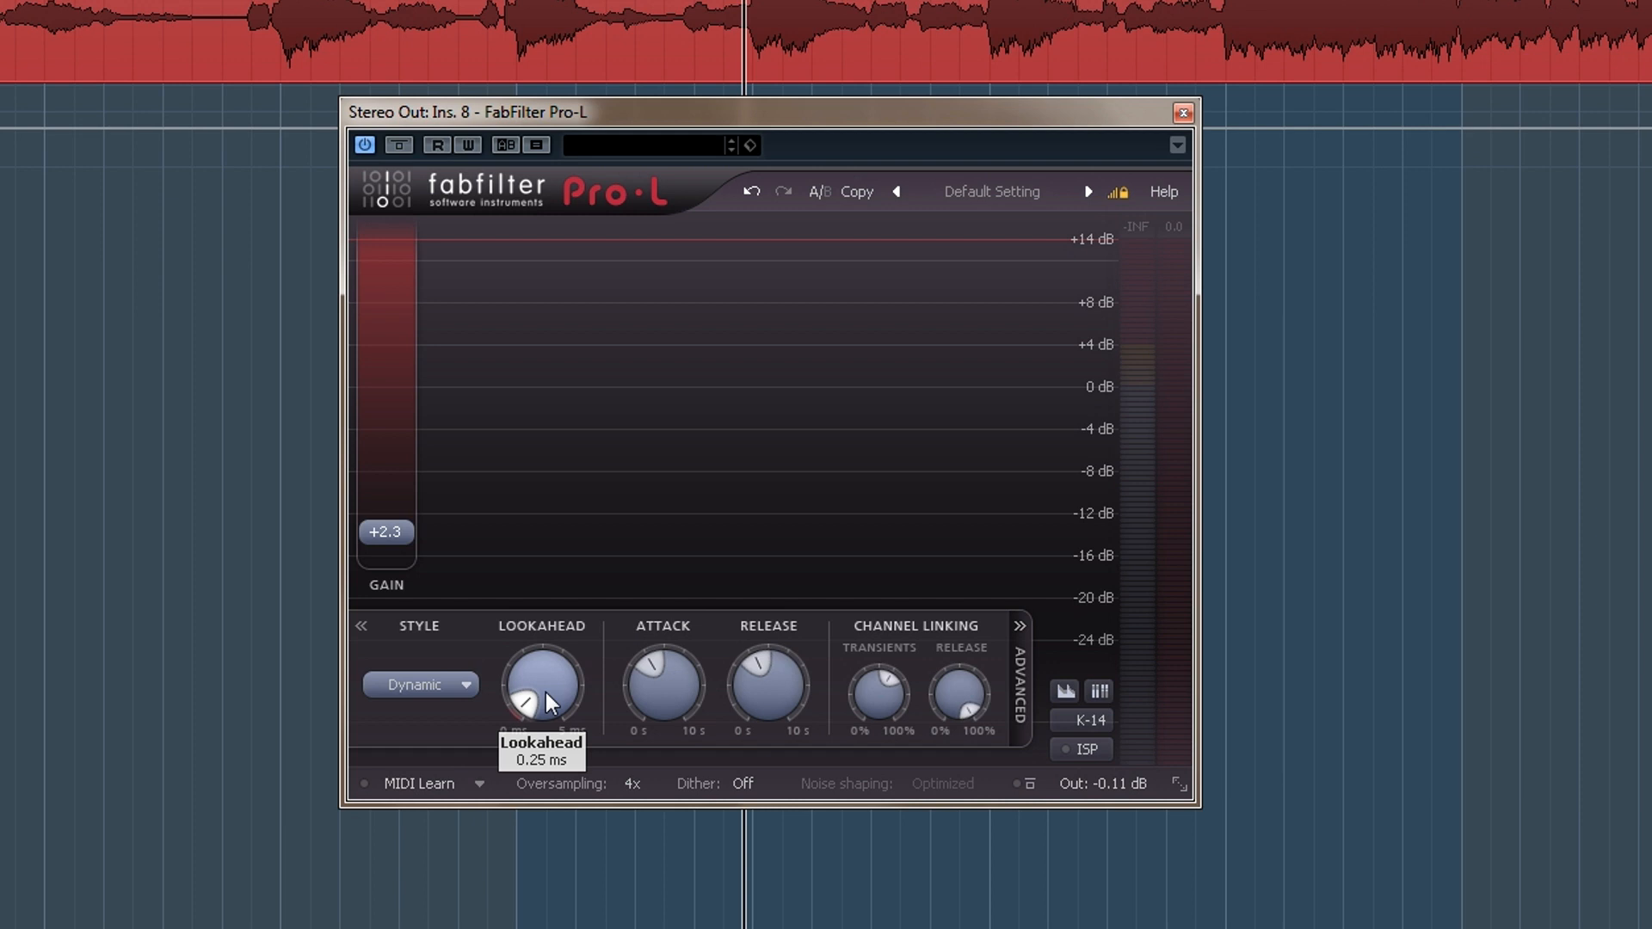
- Play the track and raise the limiter's gain to +4.0 dB
{"action": "key", "text": "space"}
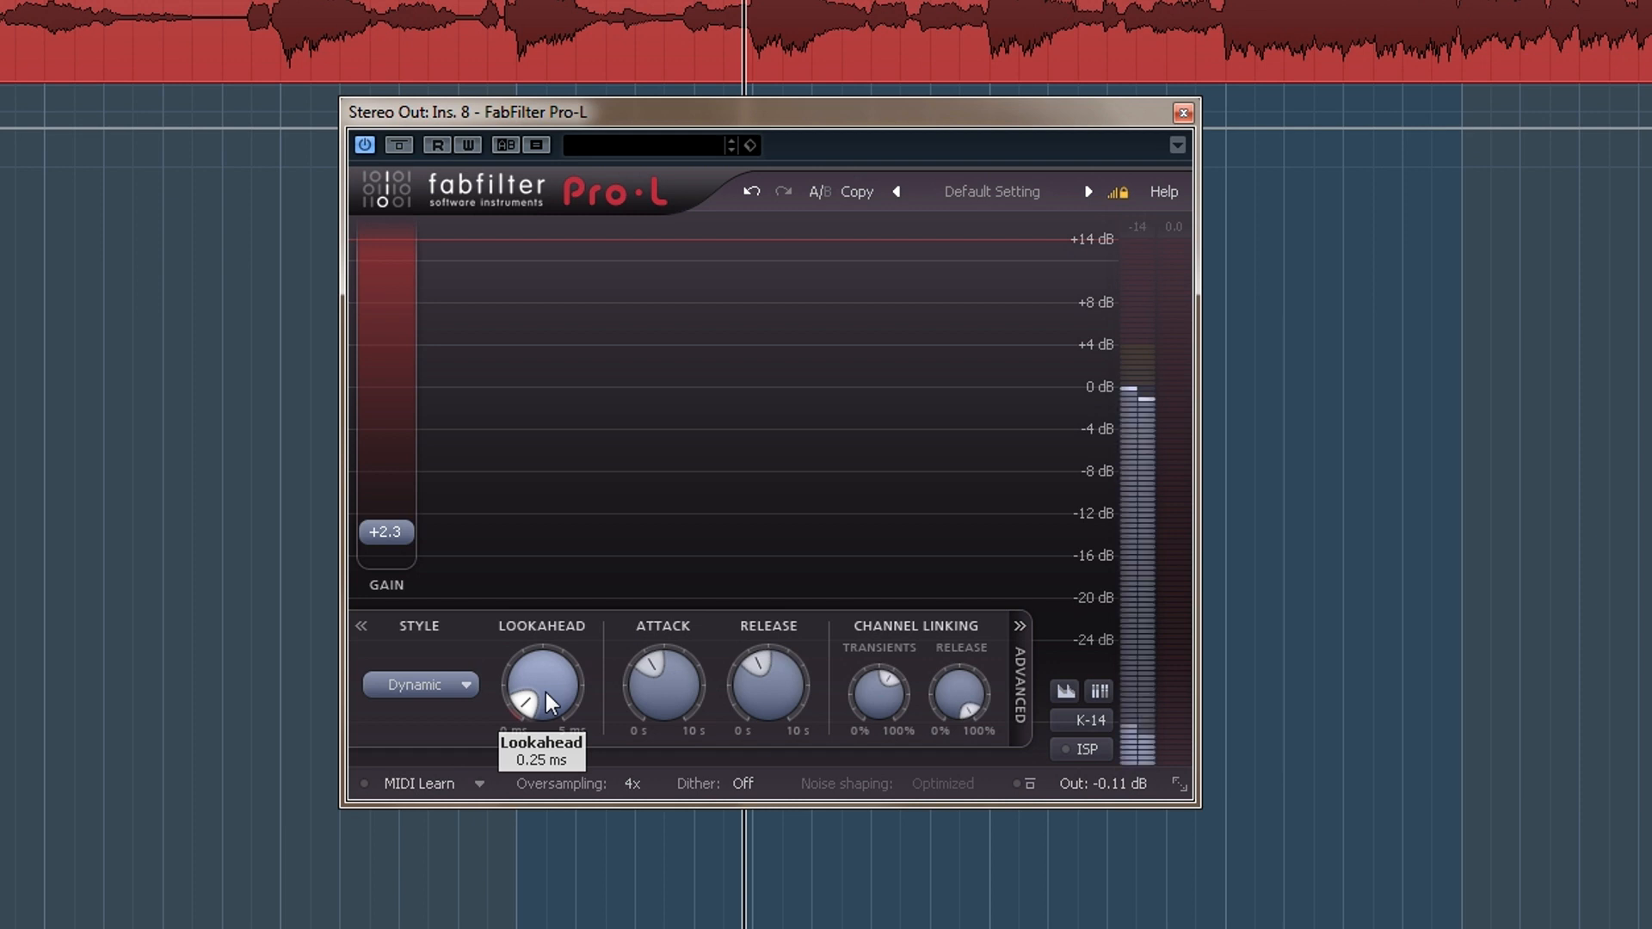
{"action": "left_click_drag", "start_coordinate": [384, 531], "coordinate": [396, 515]}
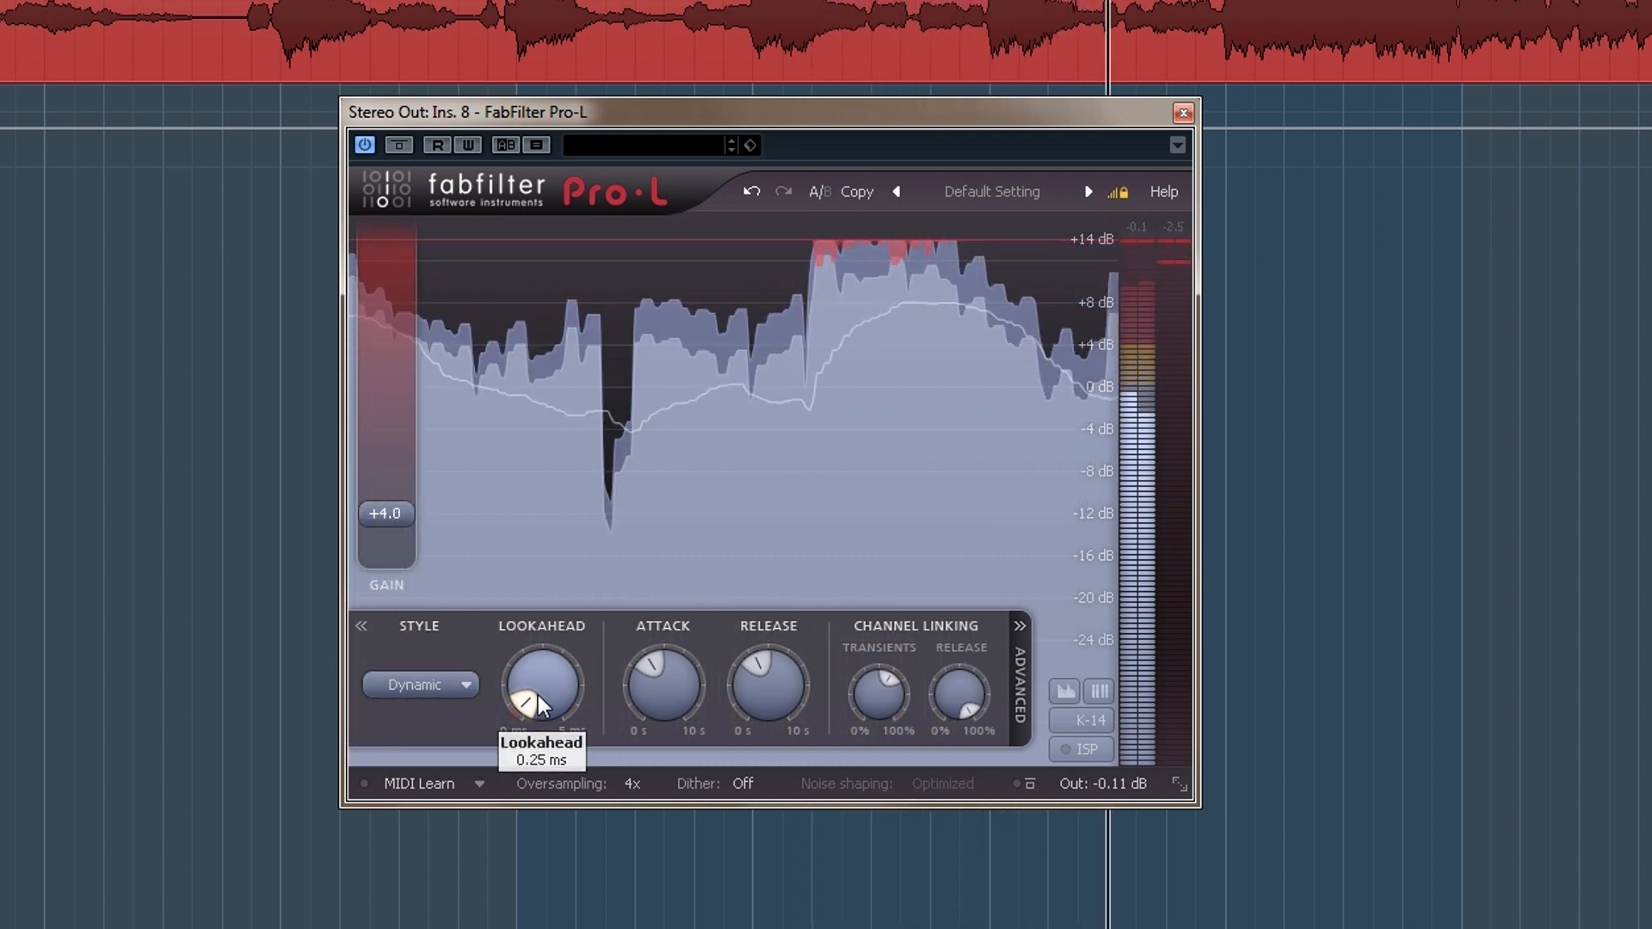
- Try a 0.07 ms lookahead and a much longer one, with a 0.2 ms attack and a long release
{"action": "left_click_drag", "start_coordinate": [540, 699], "coordinate": [546, 724]}
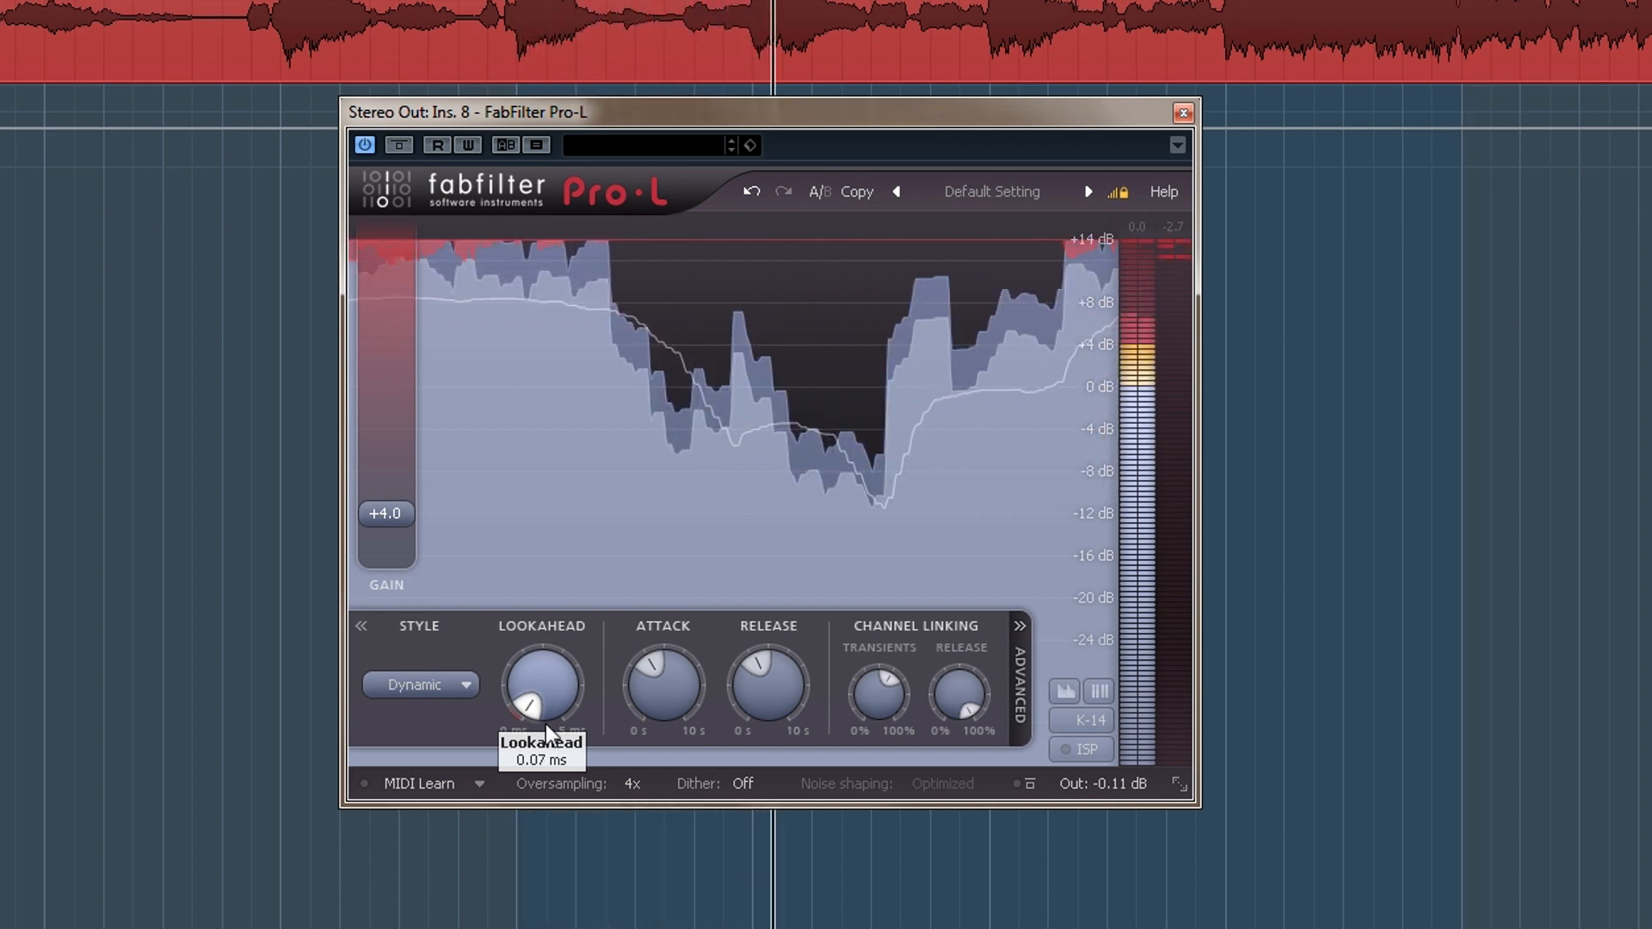
{"action": "left_click_drag", "start_coordinate": [545, 706], "coordinate": [573, 600]}
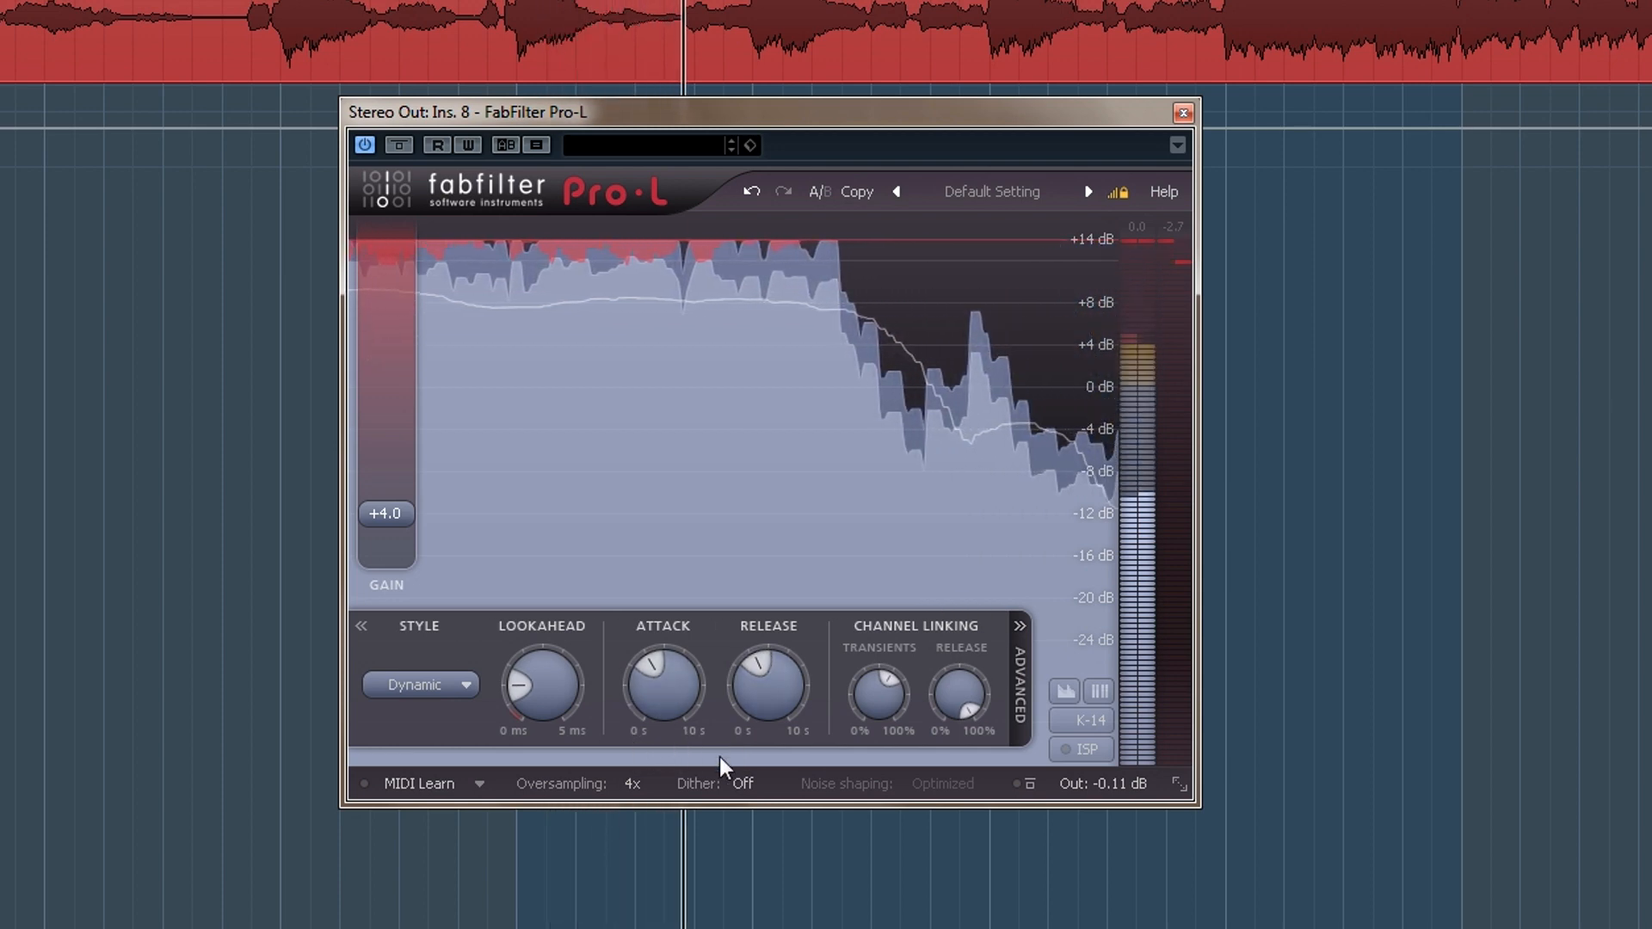
{"action": "left_click_drag", "start_coordinate": [654, 691], "coordinate": [664, 818]}
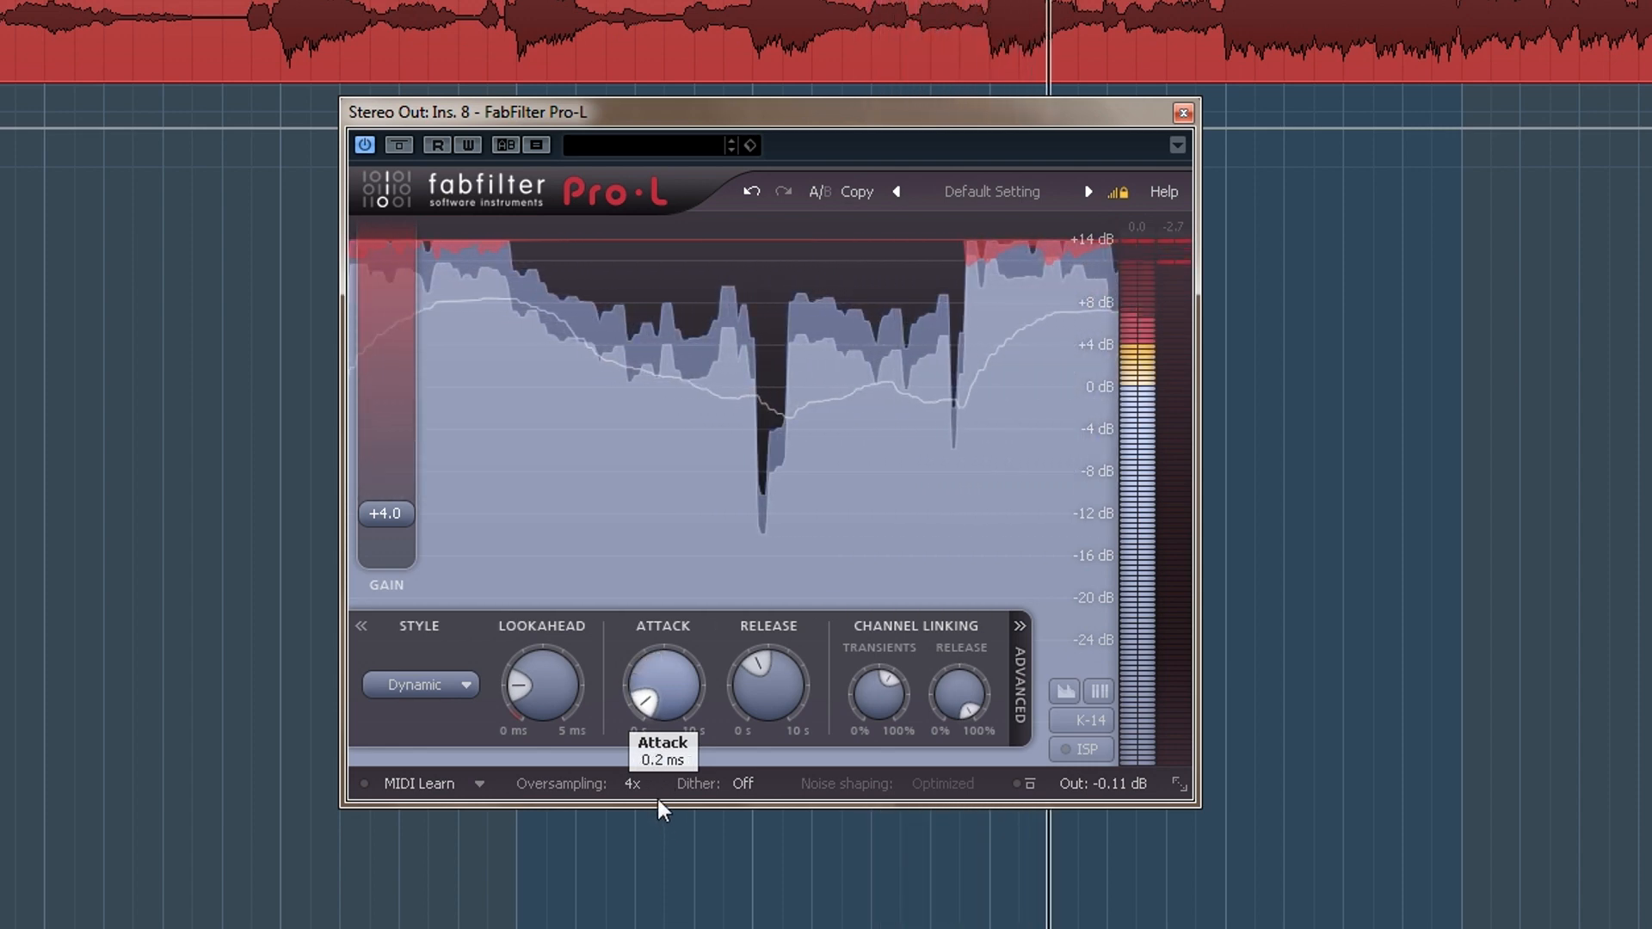
{"action": "left_click", "coordinate": [745, 680]}
{"action": "left_click_drag", "start_coordinate": [747, 688], "coordinate": [859, 532]}
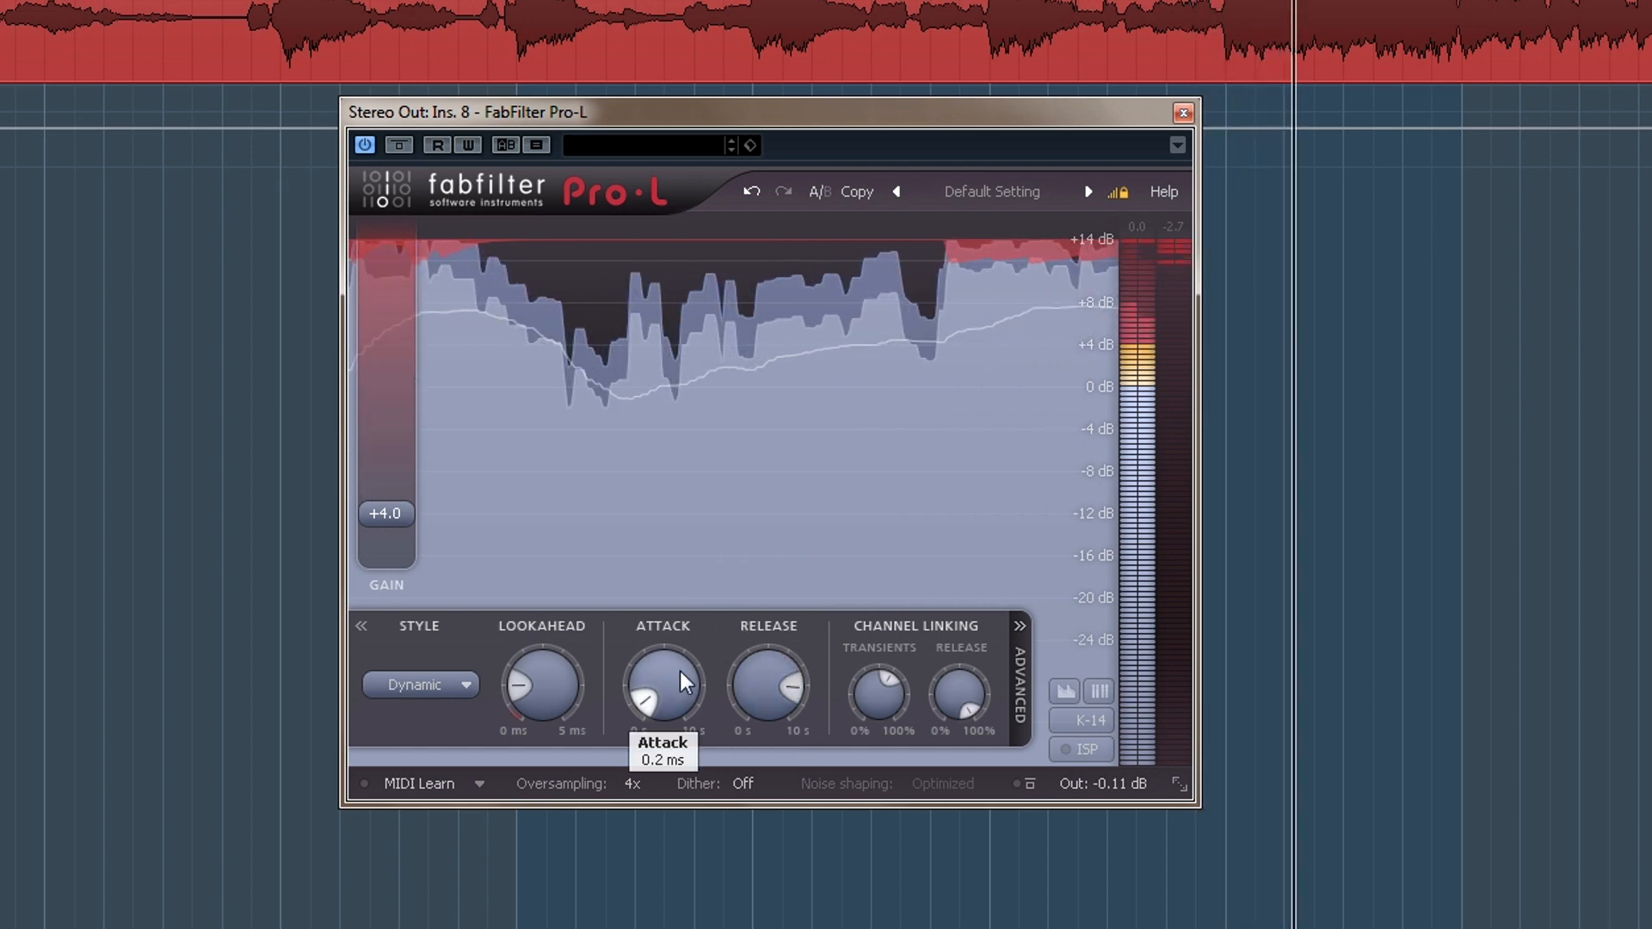
- Shorten the limiter's lookahead, lengthen the attack to about 571 ms and try different release times
{"action": "left_click_drag", "start_coordinate": [759, 683], "coordinate": [756, 762]}
{"action": "left_click_drag", "start_coordinate": [551, 709], "coordinate": [554, 778]}
{"action": "left_click_drag", "start_coordinate": [662, 705], "coordinate": [675, 585]}
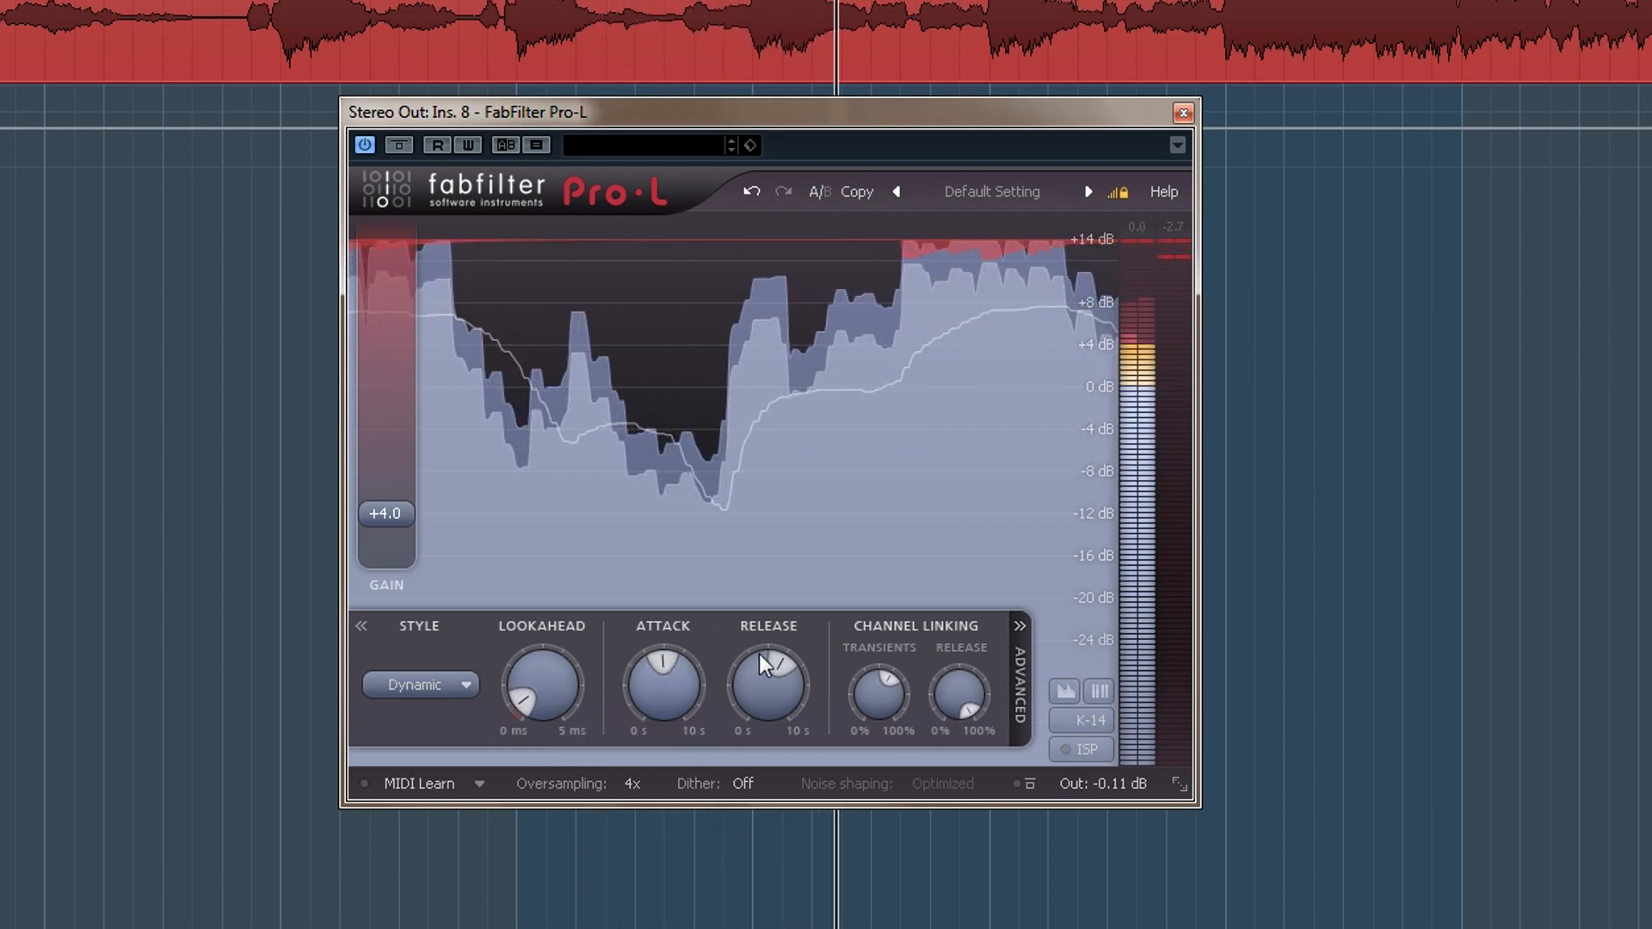
{"action": "left_click_drag", "start_coordinate": [763, 669], "coordinate": [766, 576]}
{"action": "left_click_drag", "start_coordinate": [745, 674], "coordinate": [715, 790]}
- Shorten the limiter's attack to a low setting, bring the release well below 1 second and stop playback
{"action": "left_click", "coordinate": [657, 687]}
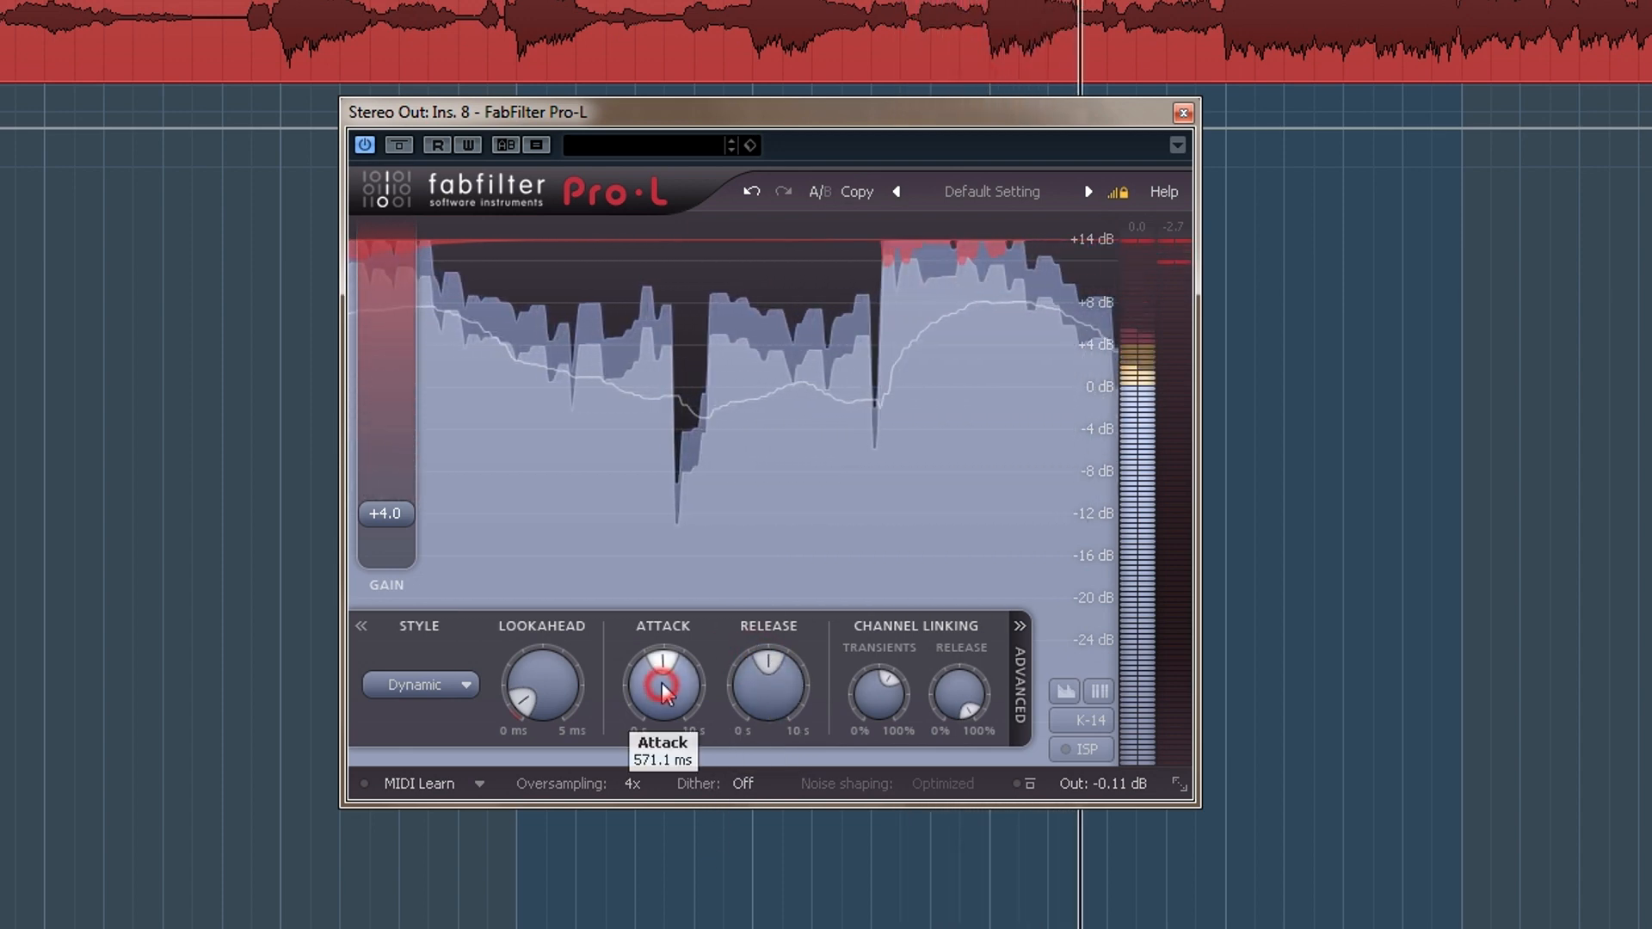
{"action": "left_click_drag", "start_coordinate": [757, 679], "coordinate": [652, 693]}
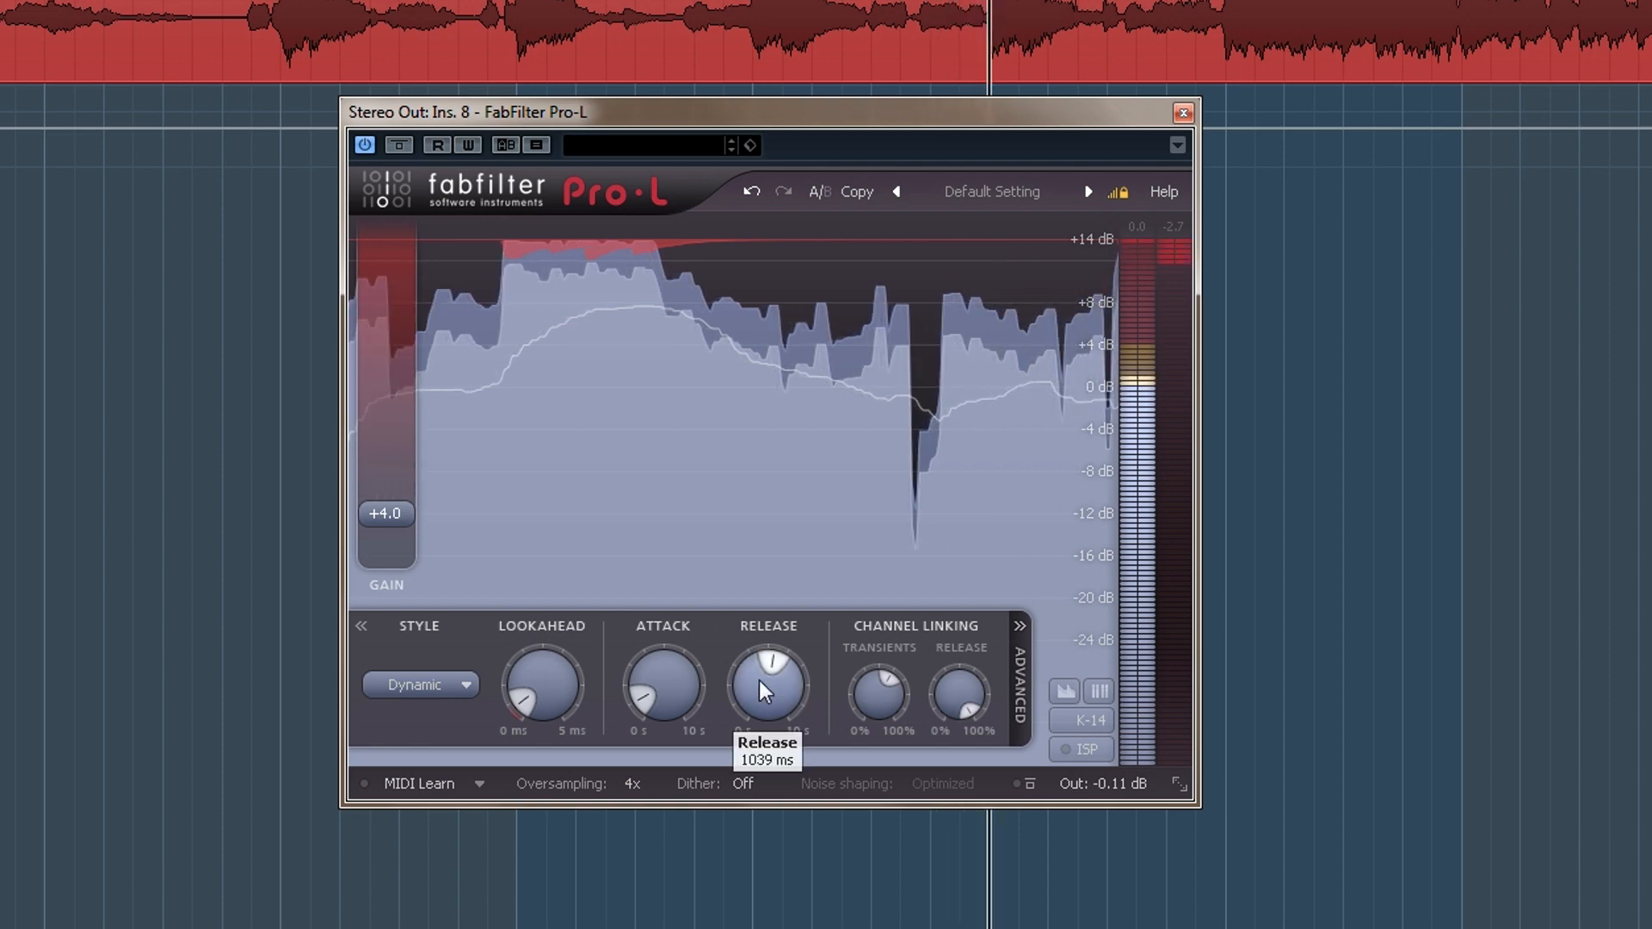
{"action": "scroll", "coordinate": [761, 681], "scroll_direction": "down", "scroll_amount": 5}
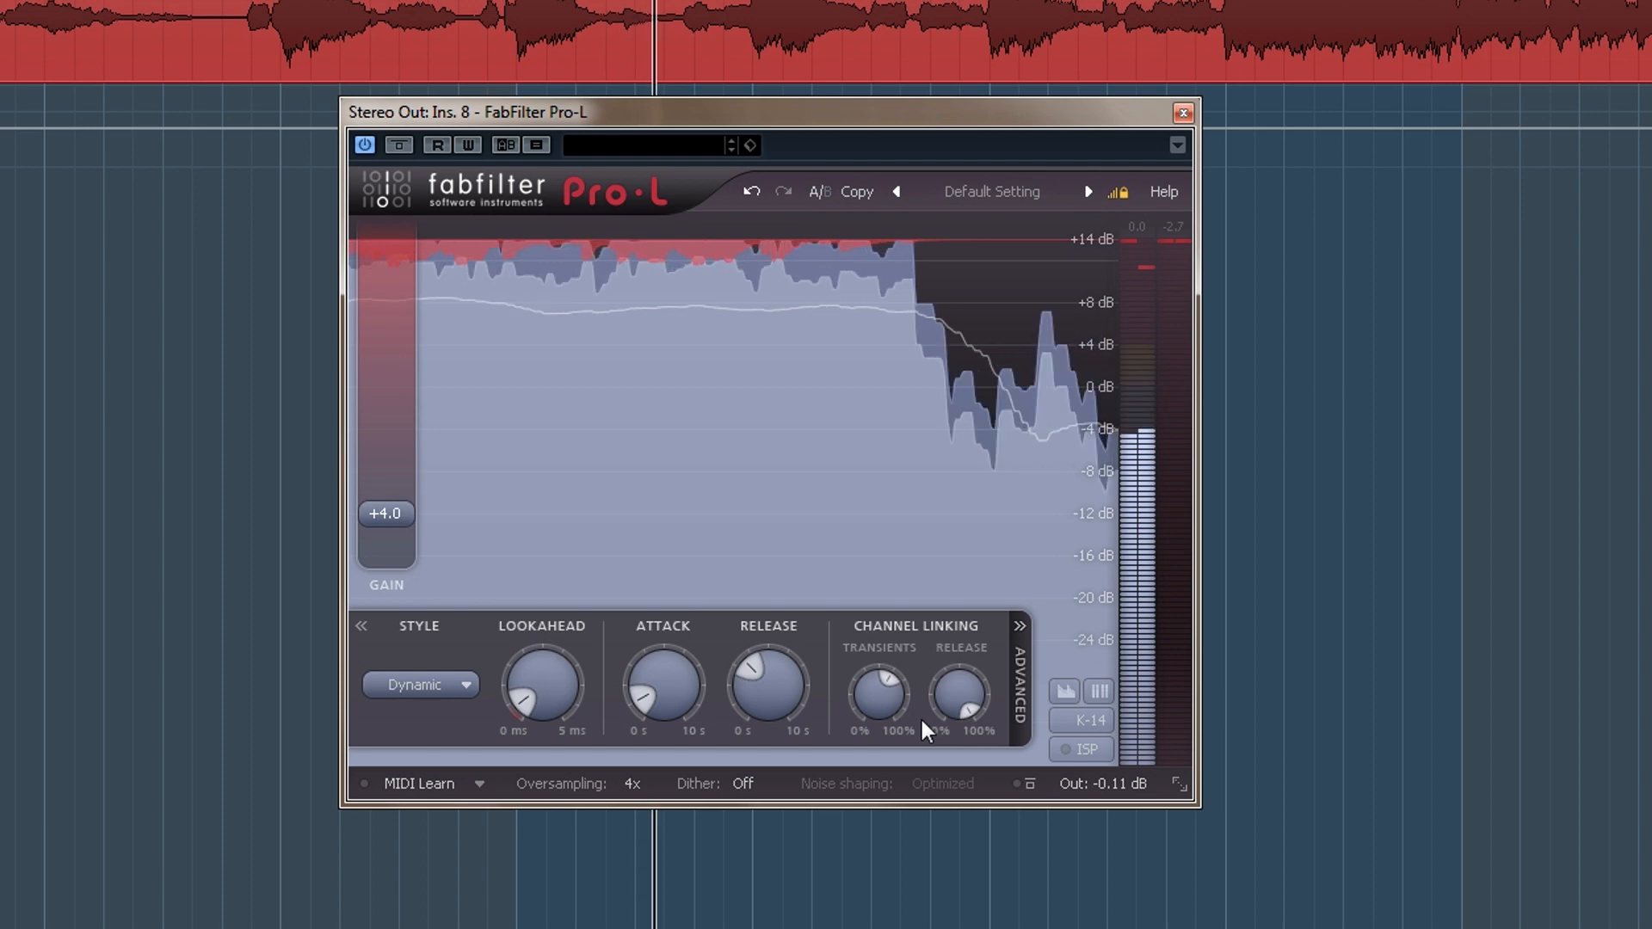
{"action": "key", "text": "space"}
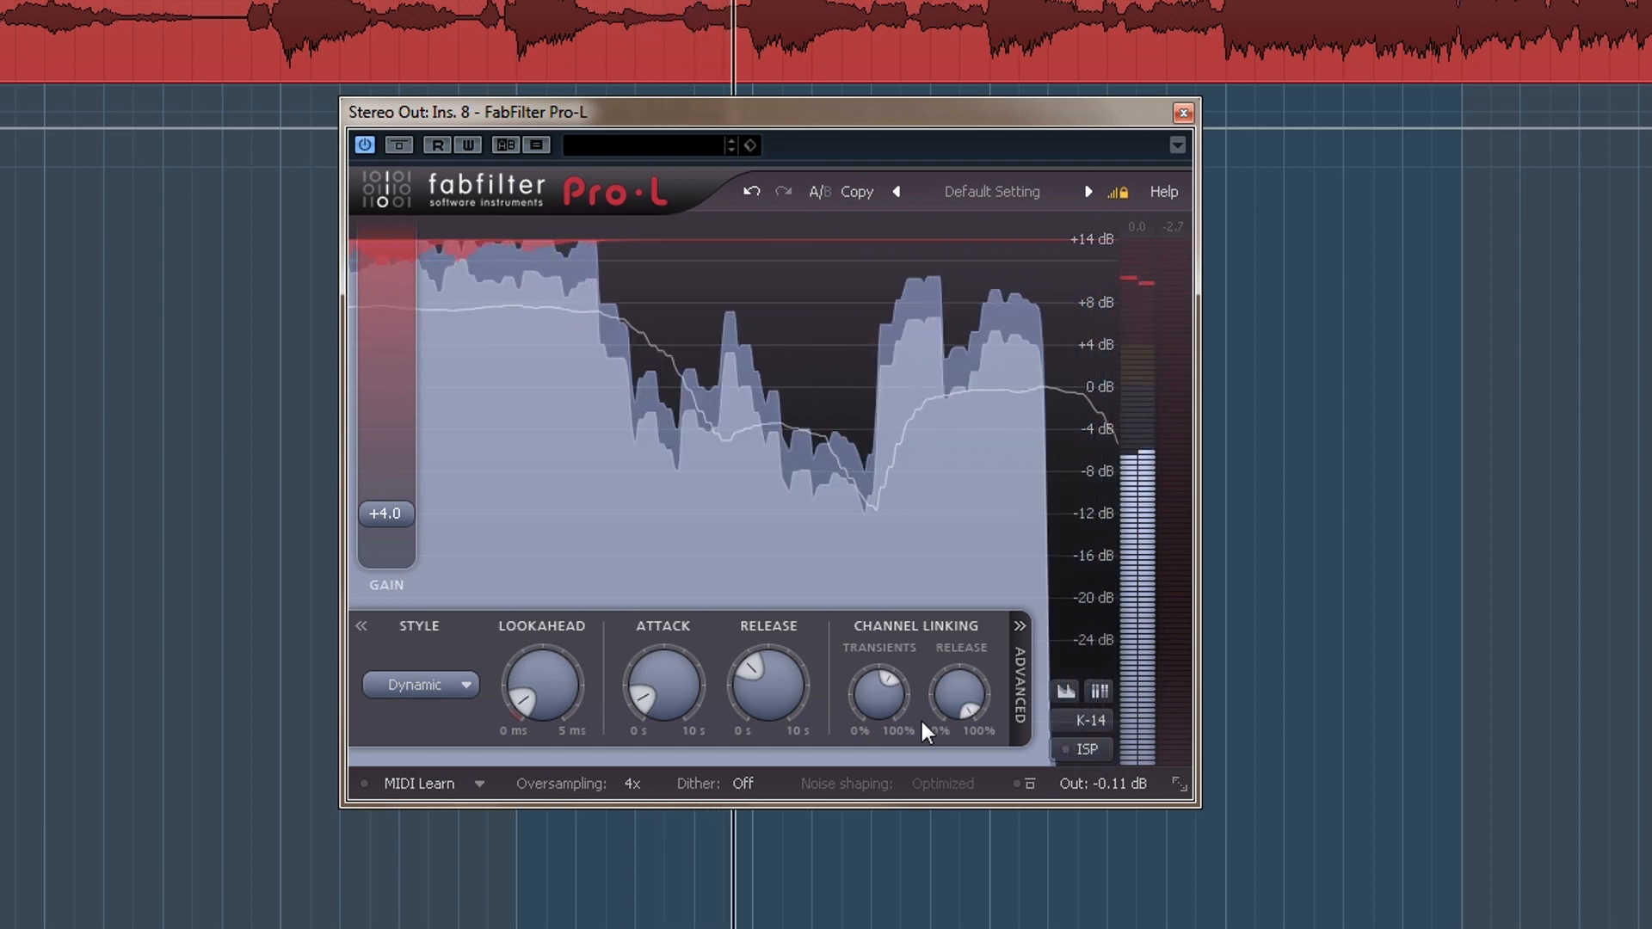
- Set the limiter's dither to 16 Bits with Optimized noise shaping
{"action": "mouse_move", "coordinate": [879, 698]}
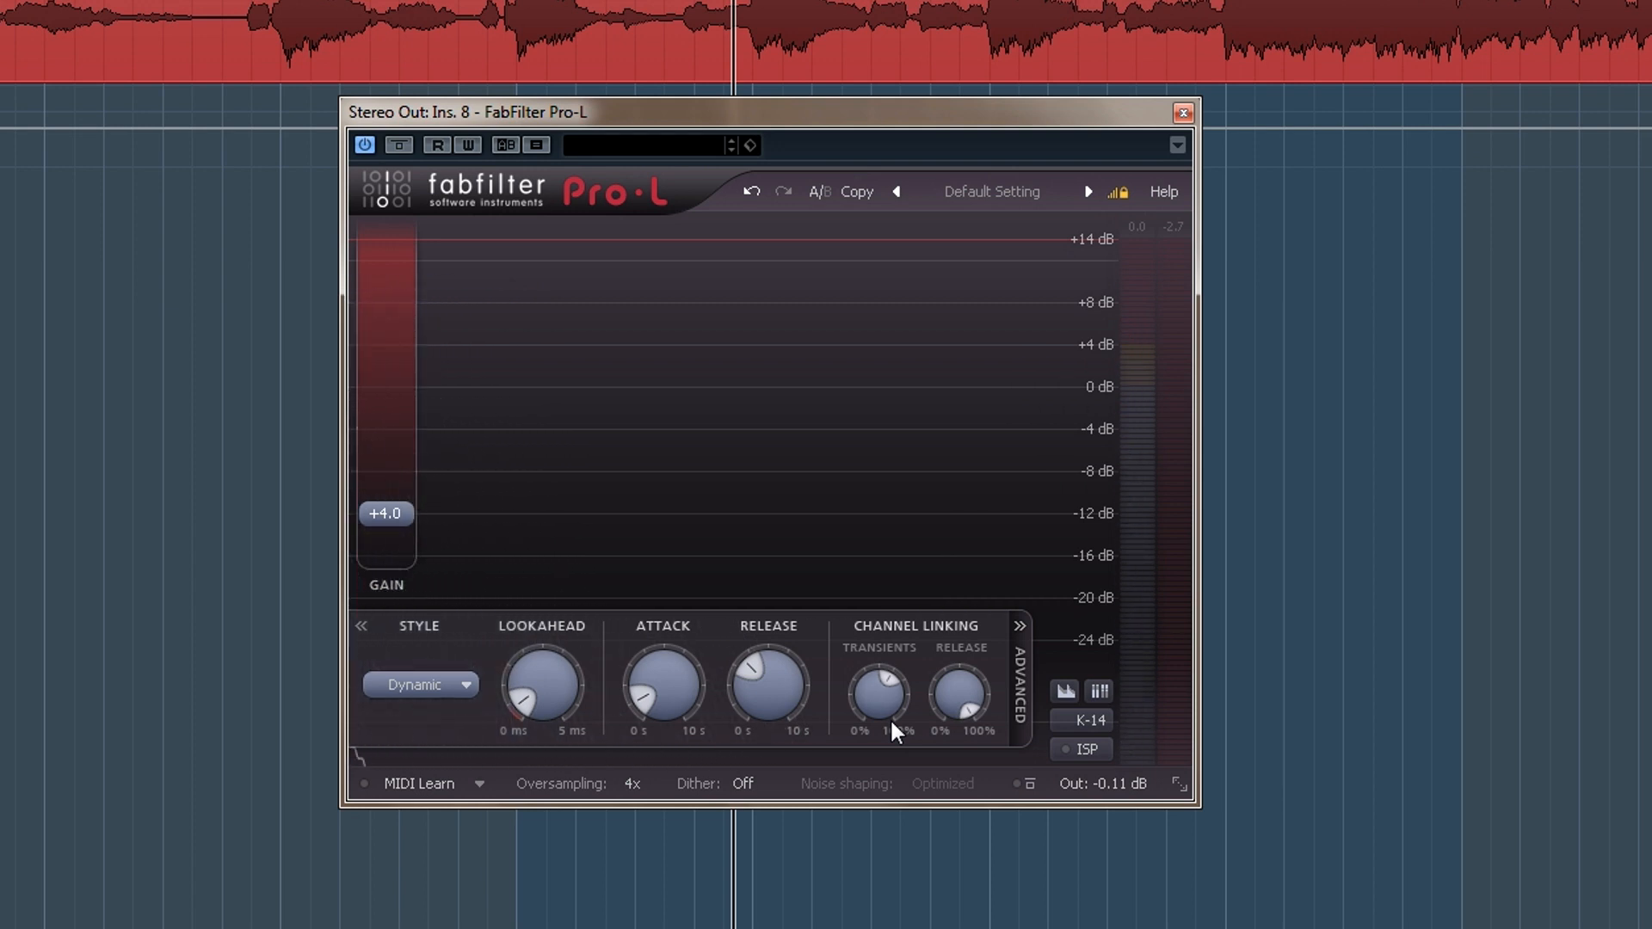
{"action": "mouse_move", "coordinate": [957, 699]}
{"action": "left_click", "coordinate": [746, 781]}
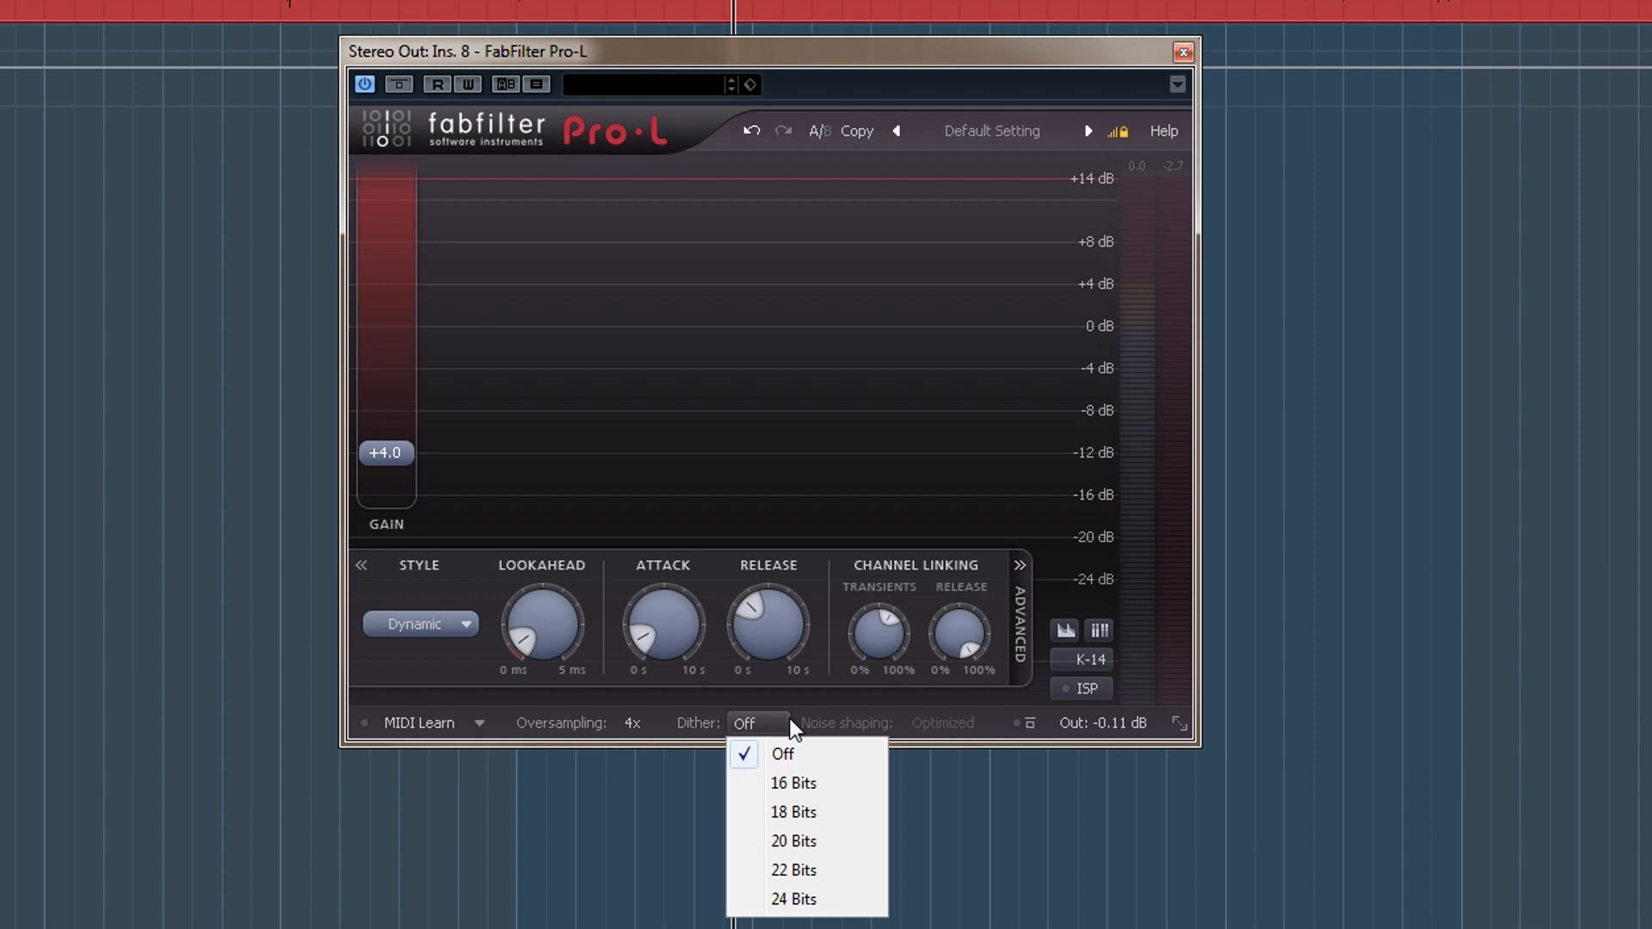
{"action": "left_click", "coordinate": [789, 785]}
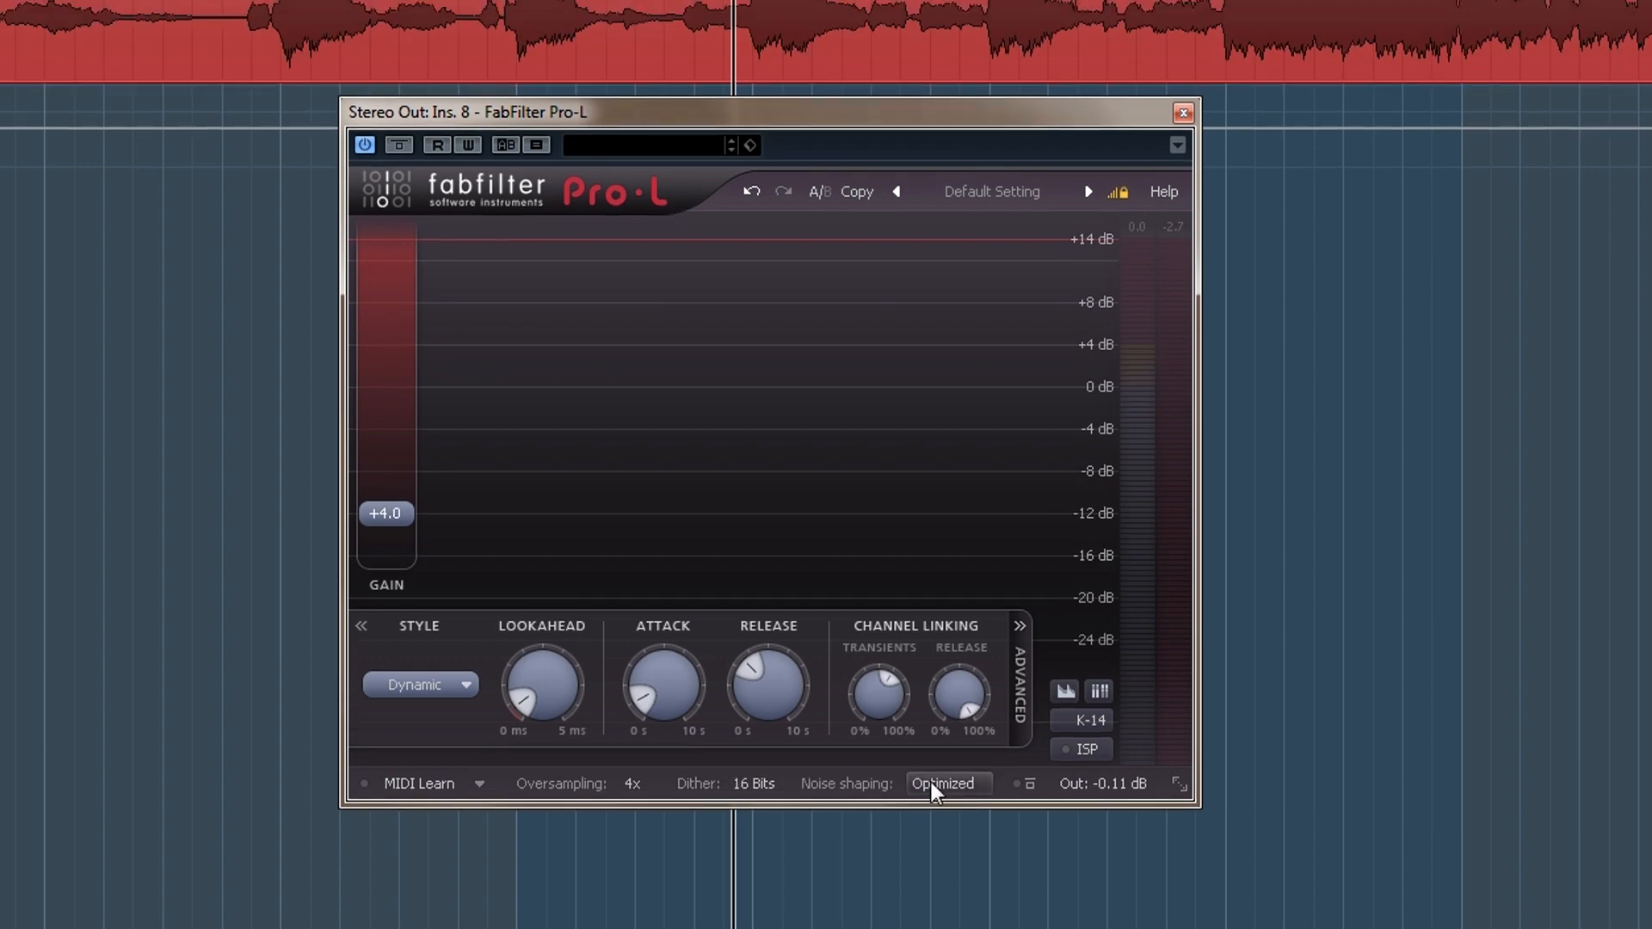
{"action": "left_click", "coordinate": [931, 782]}
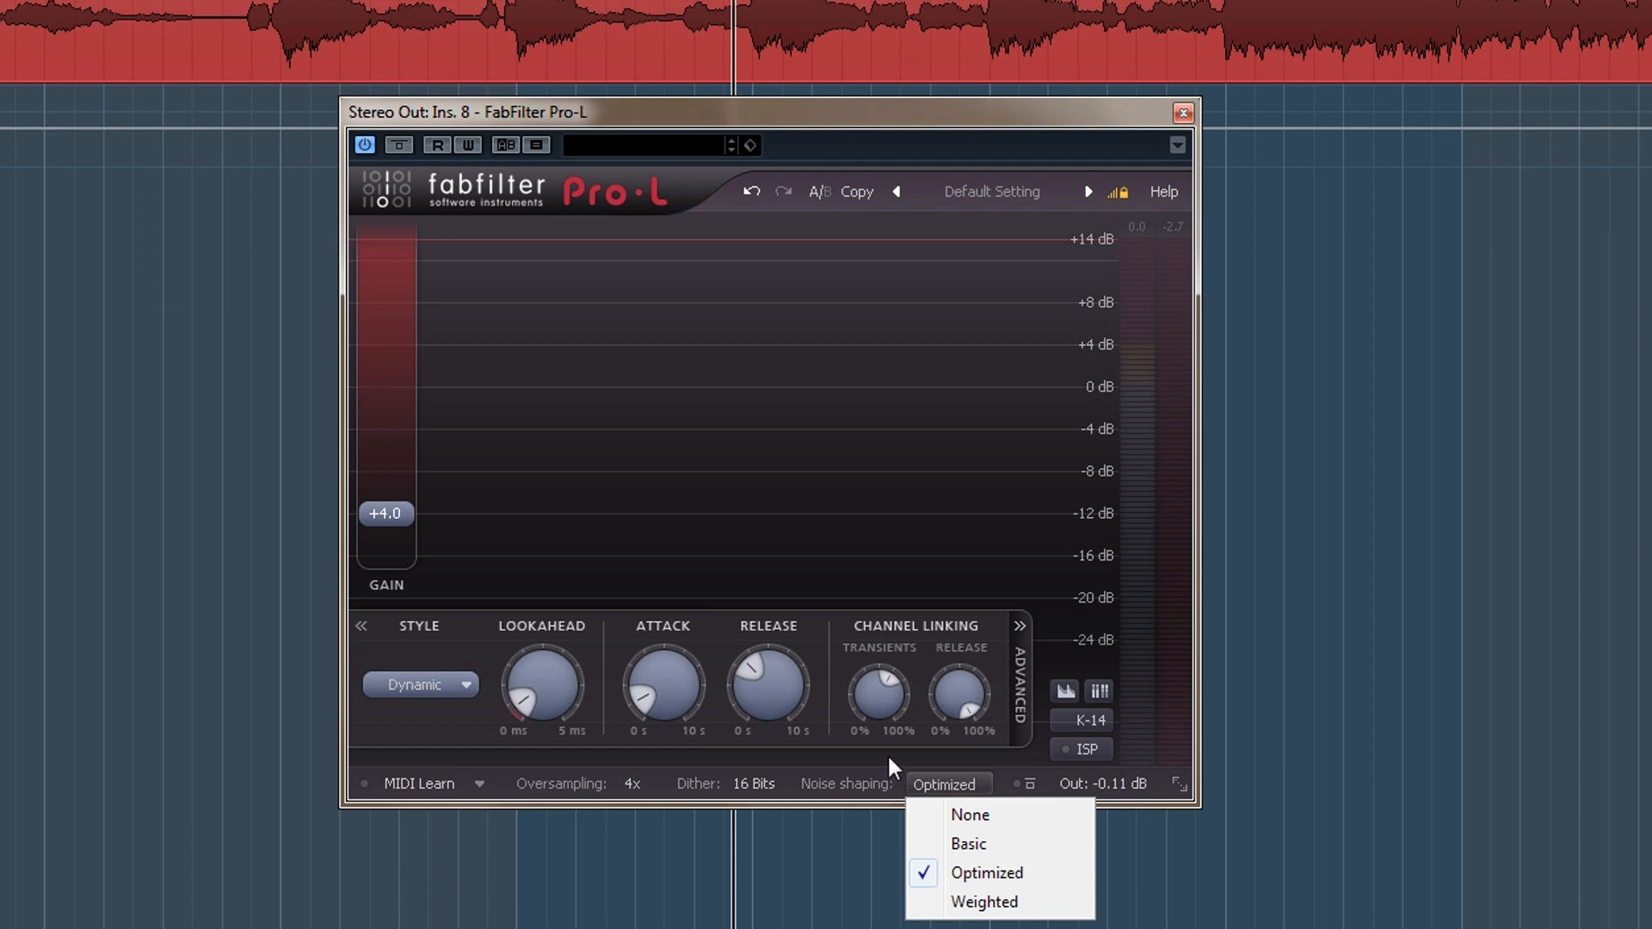
{"action": "left_click", "coordinate": [983, 870]}
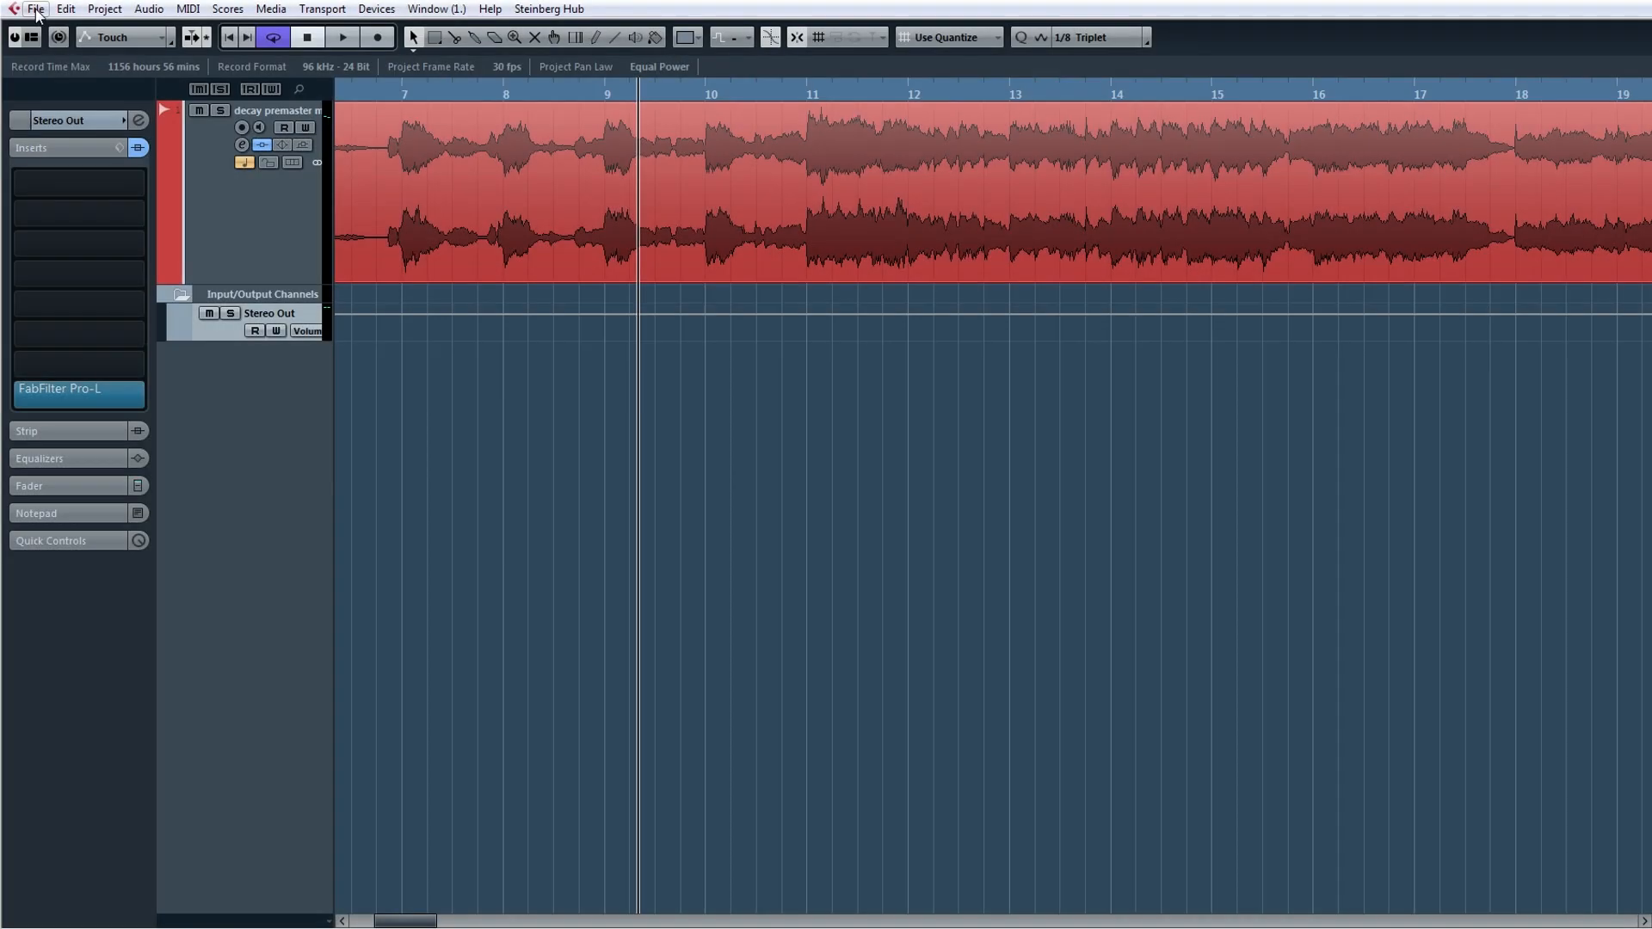
- Export the Stereo Out audio mixdown as a Wave file, changing the sample rate to 44.100 kHz and selecting another bit depth
{"action": "left_click", "coordinate": [36, 9]}
{"action": "left_click", "coordinate": [113, 331]}
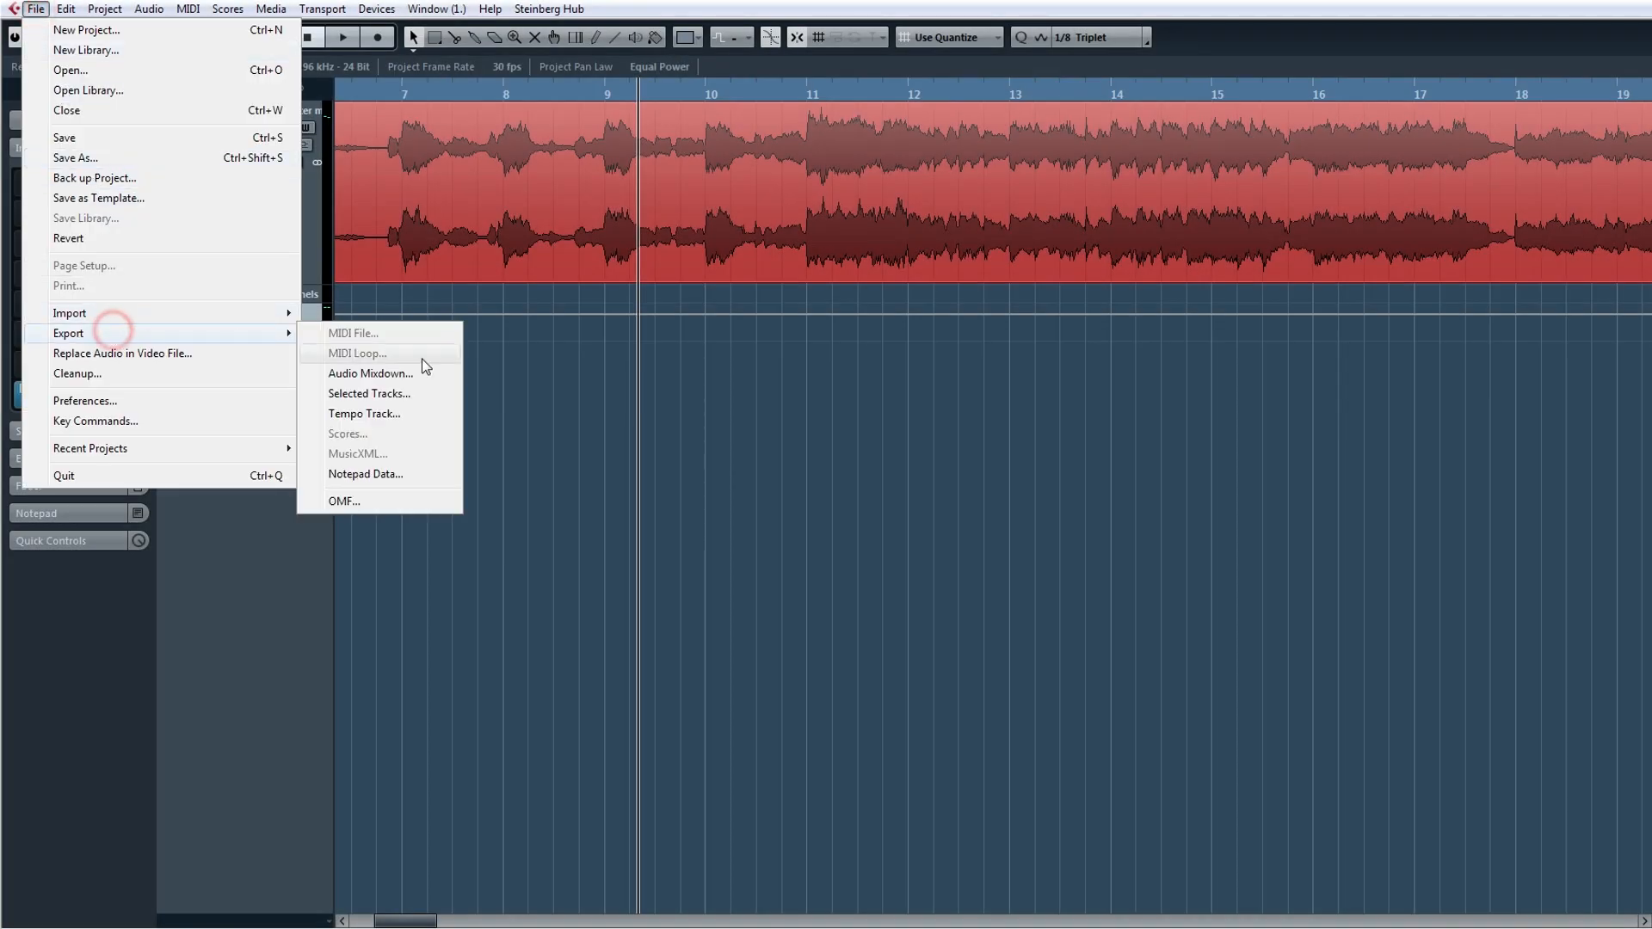
{"action": "left_click", "coordinate": [392, 375]}
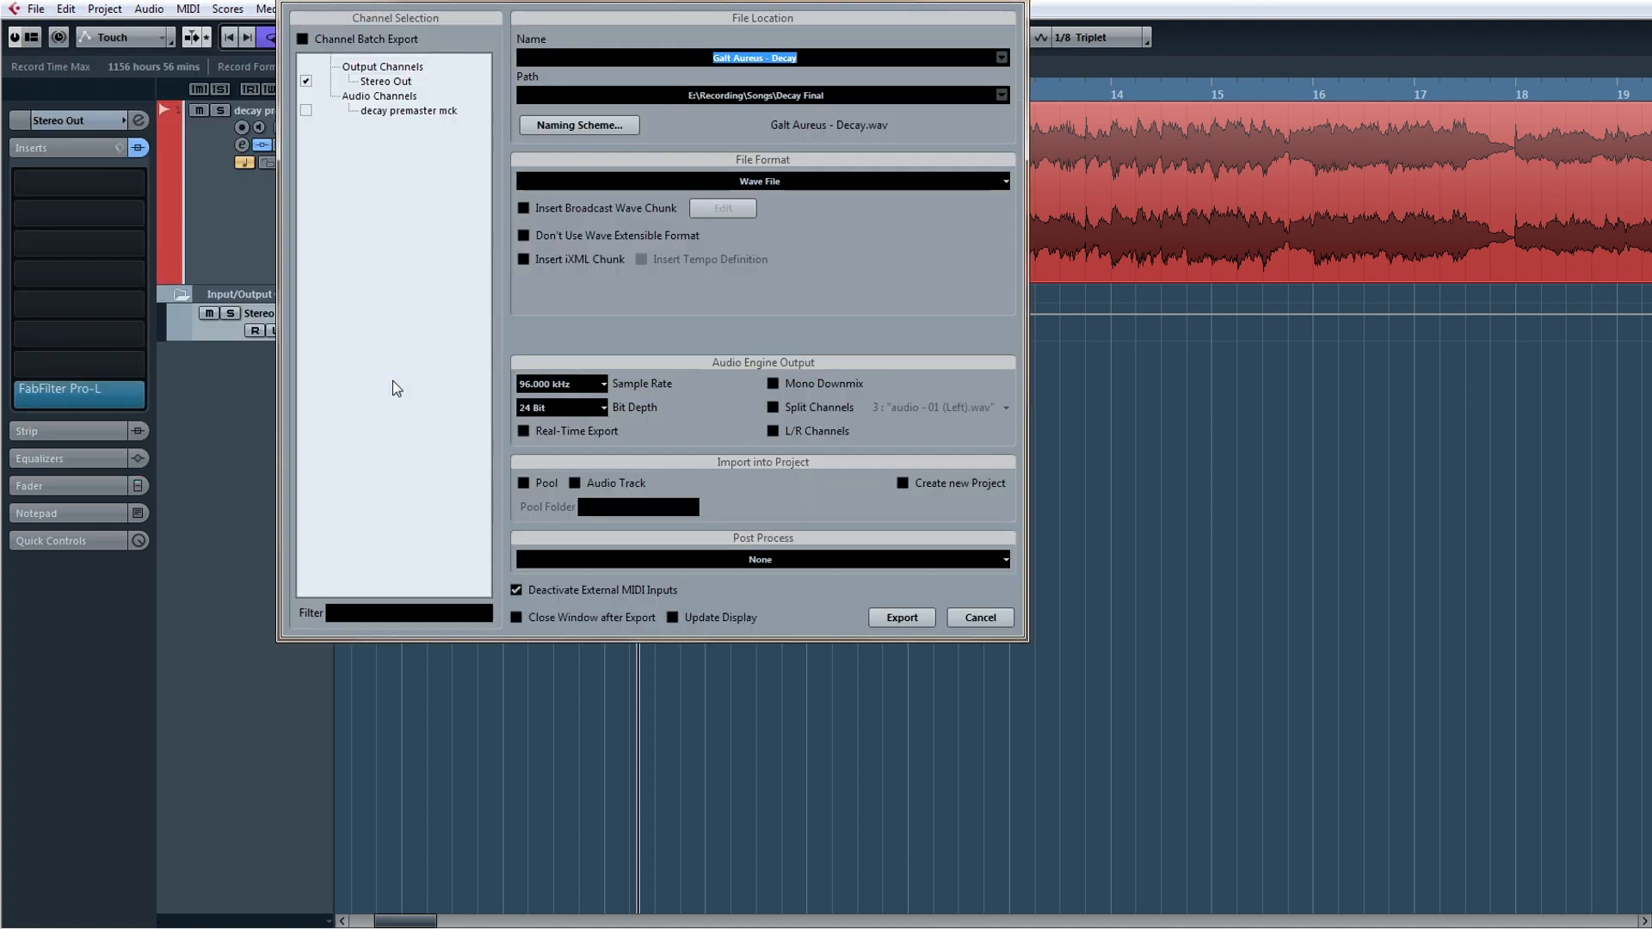
{"action": "left_click", "coordinate": [571, 385]}
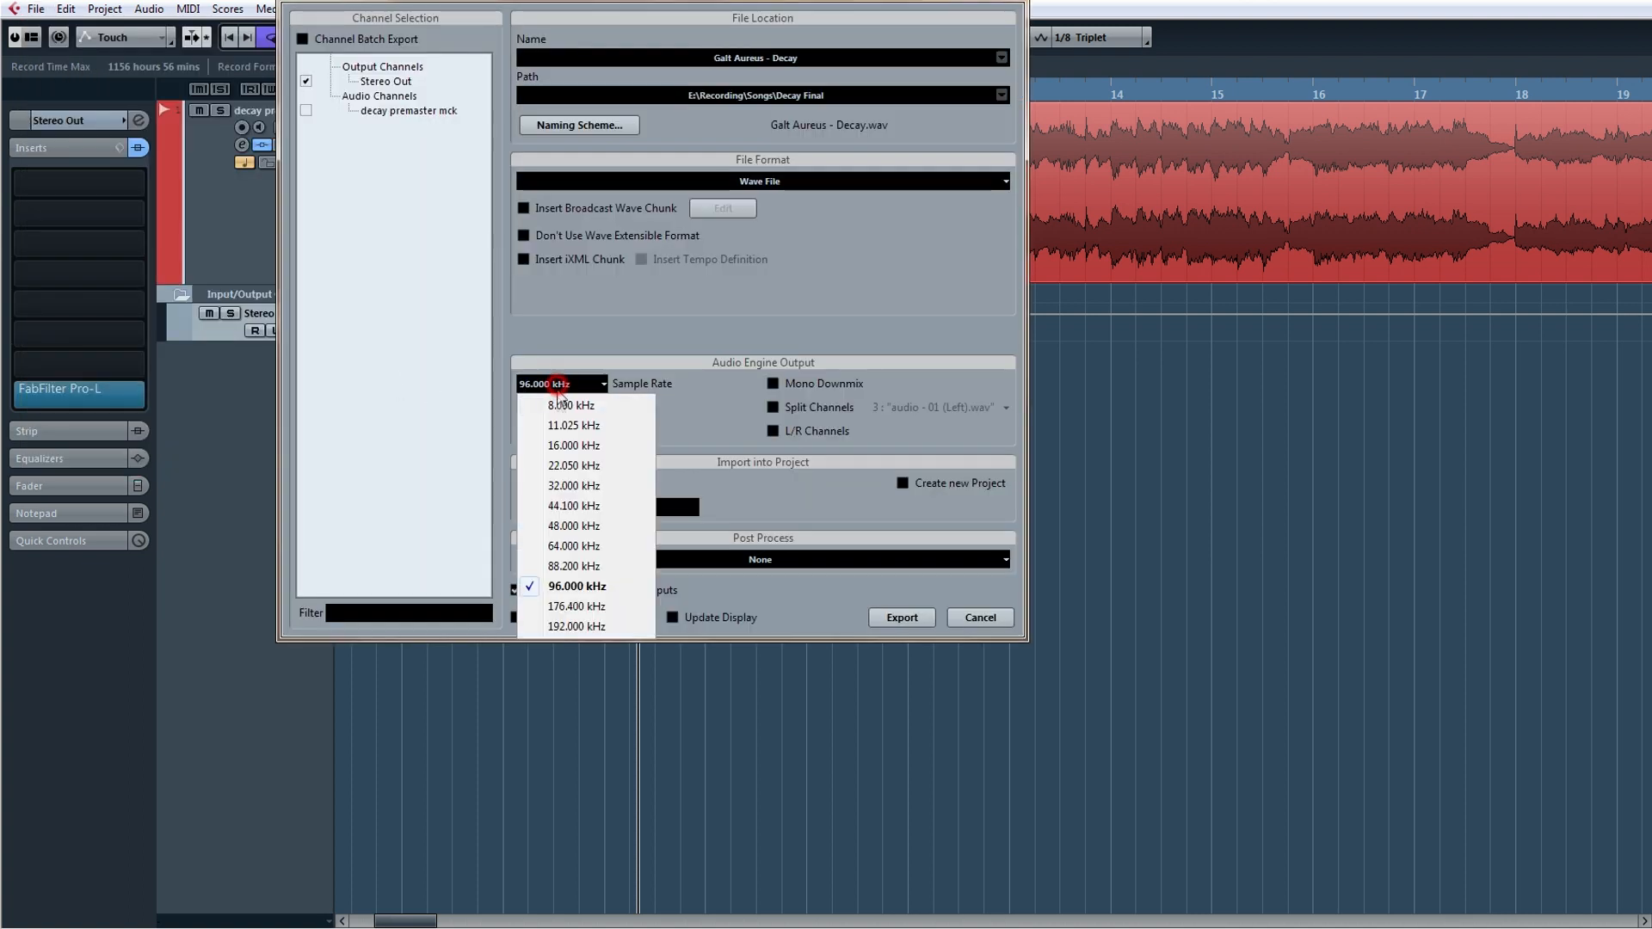
{"action": "left_click", "coordinate": [569, 506]}
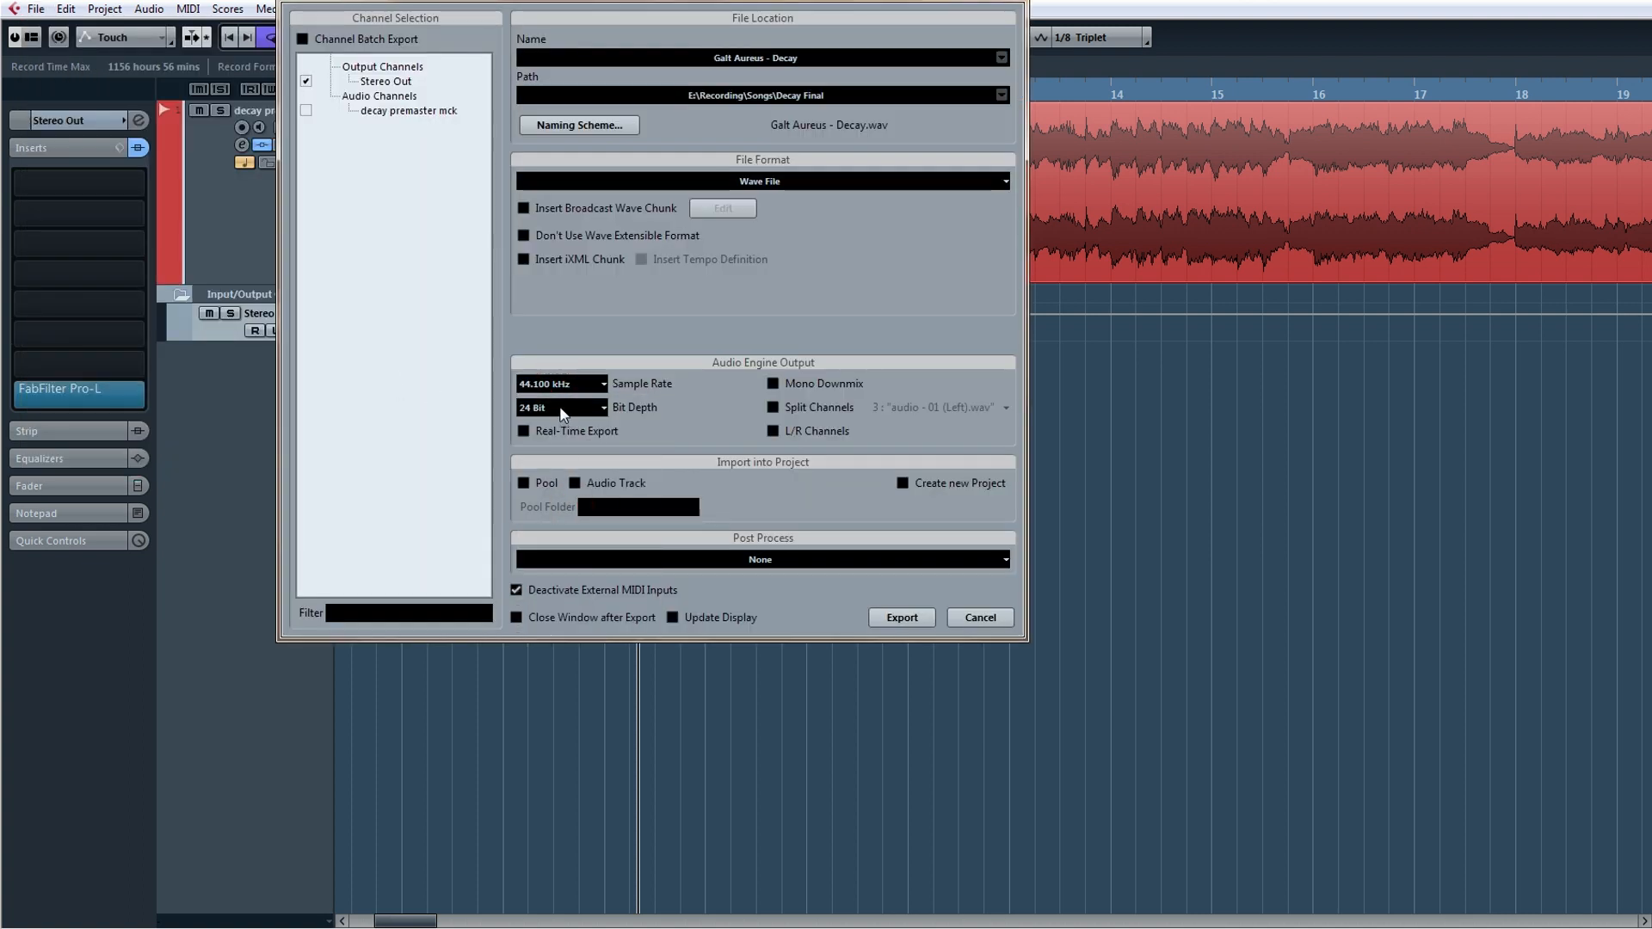
{"action": "left_click", "coordinate": [561, 409]}
{"action": "left_click", "coordinate": [559, 451]}
{"action": "left_click", "coordinate": [899, 616]}
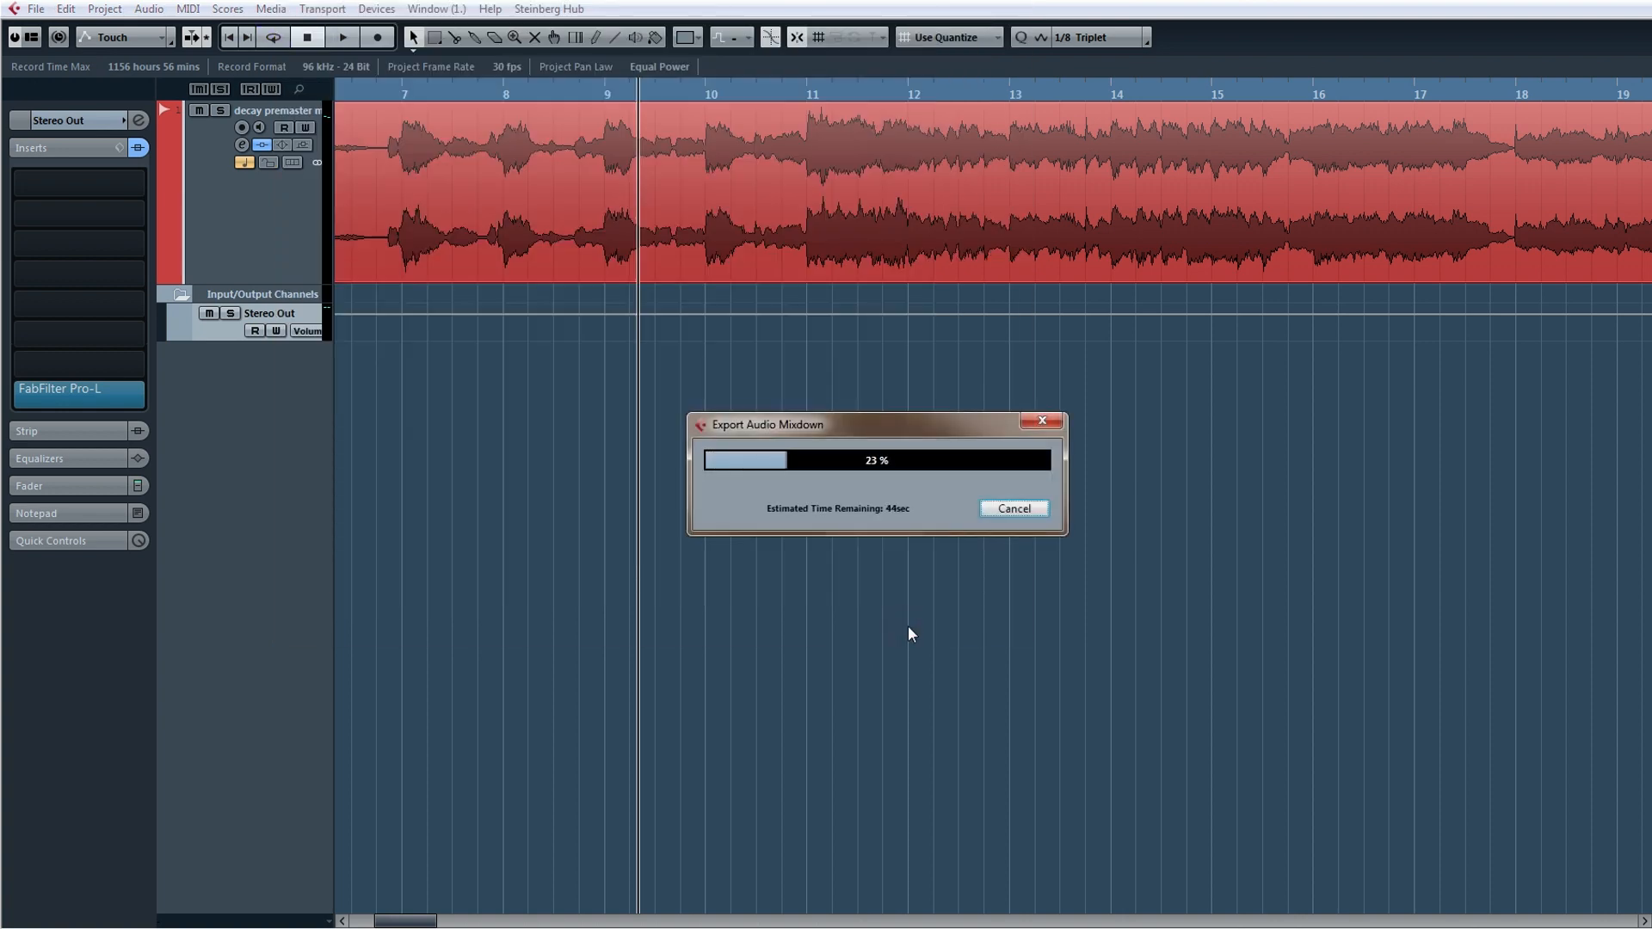